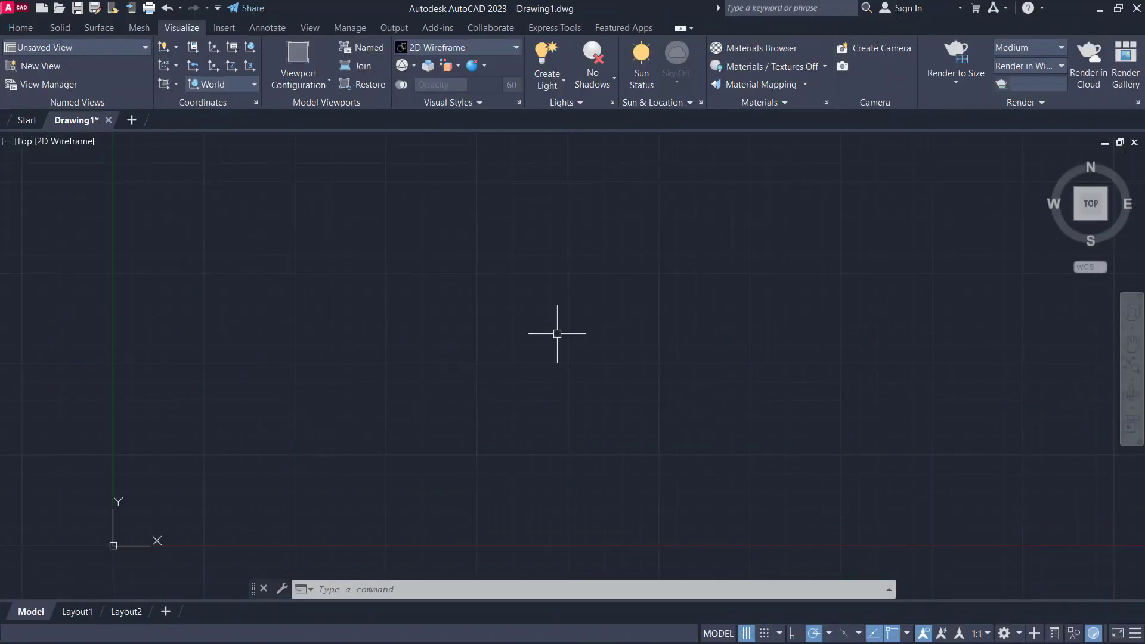
# Draw a circle by picking its centre and radius
pyautogui.press('Return')
pyautogui.click(526, 334)
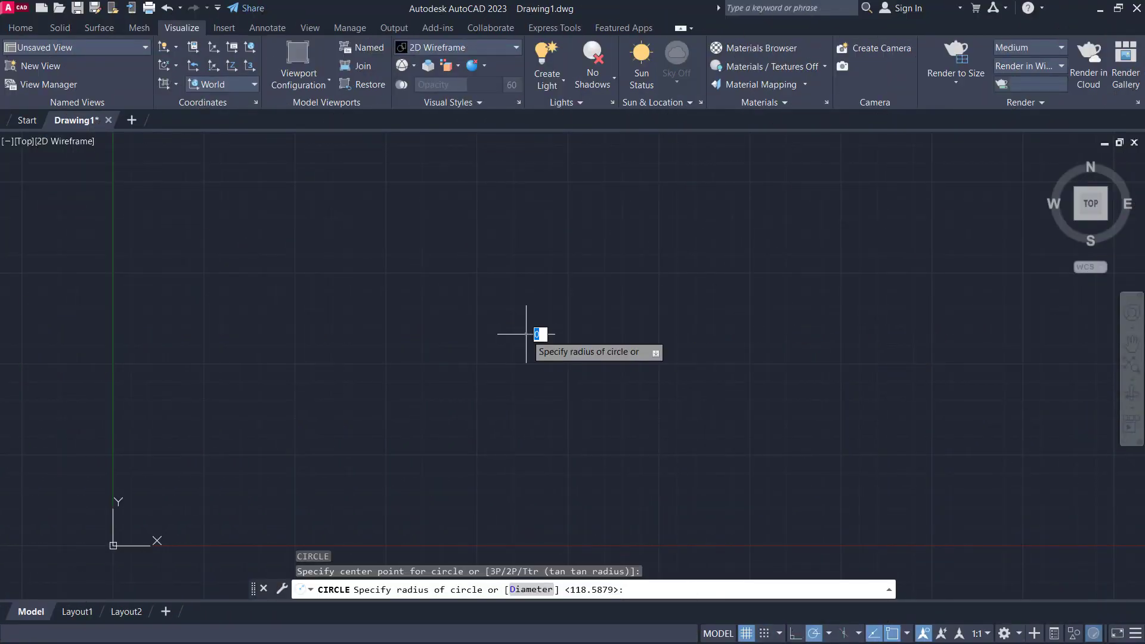
pyautogui.click(540, 365)
pyautogui.moveTo(541, 346); pyautogui.dragTo(539, 329, button='middle')
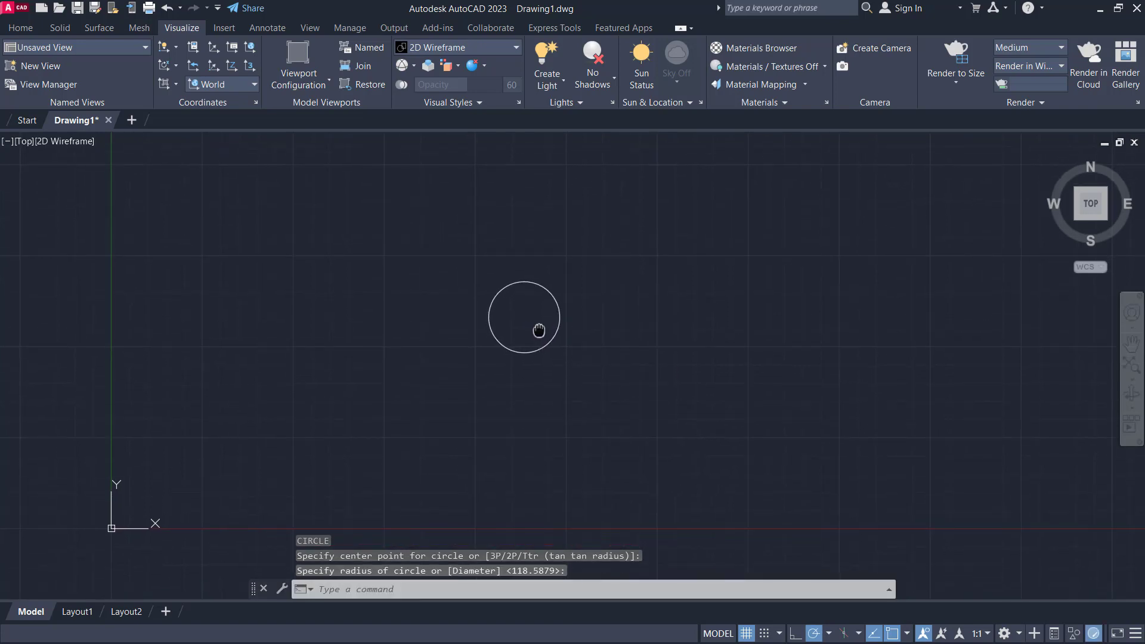
# Copy the circle from its centre as a 4-item array fitted evenly along a row
pyautogui.write('co')
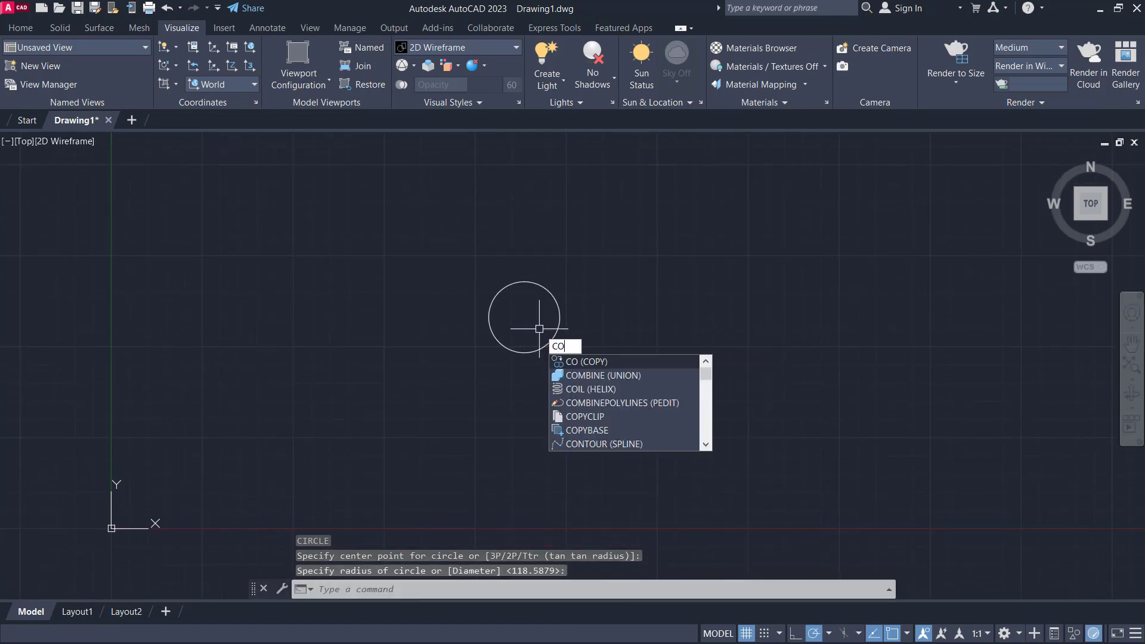
pyautogui.press('Return')
pyautogui.click(564, 263)
pyautogui.click(468, 403)
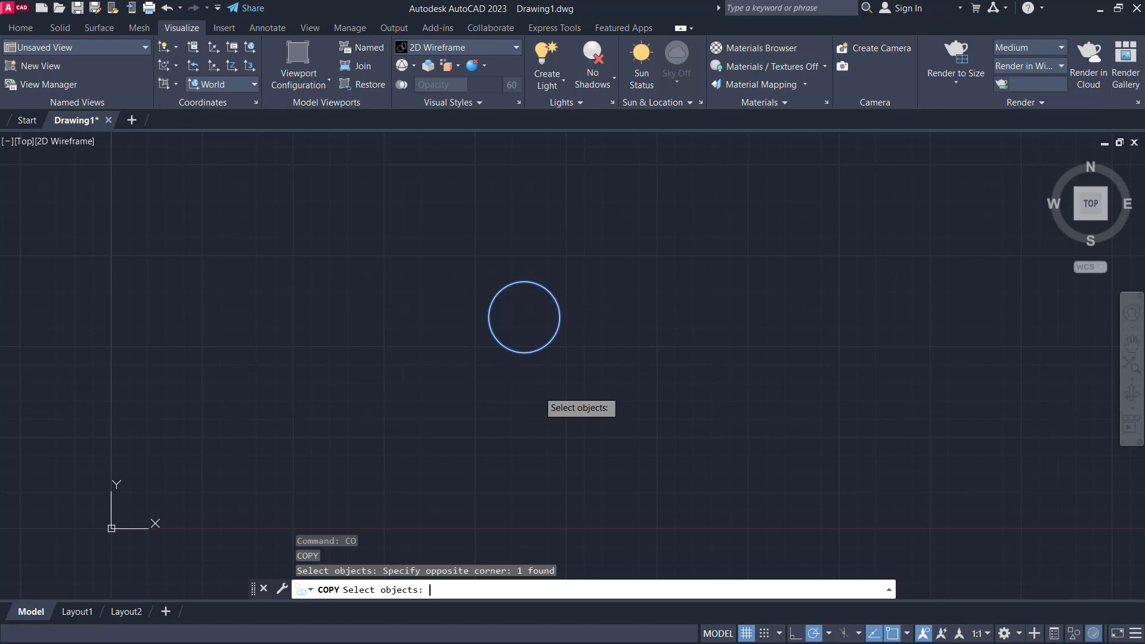
pyautogui.press('Return')
pyautogui.click(522, 317)
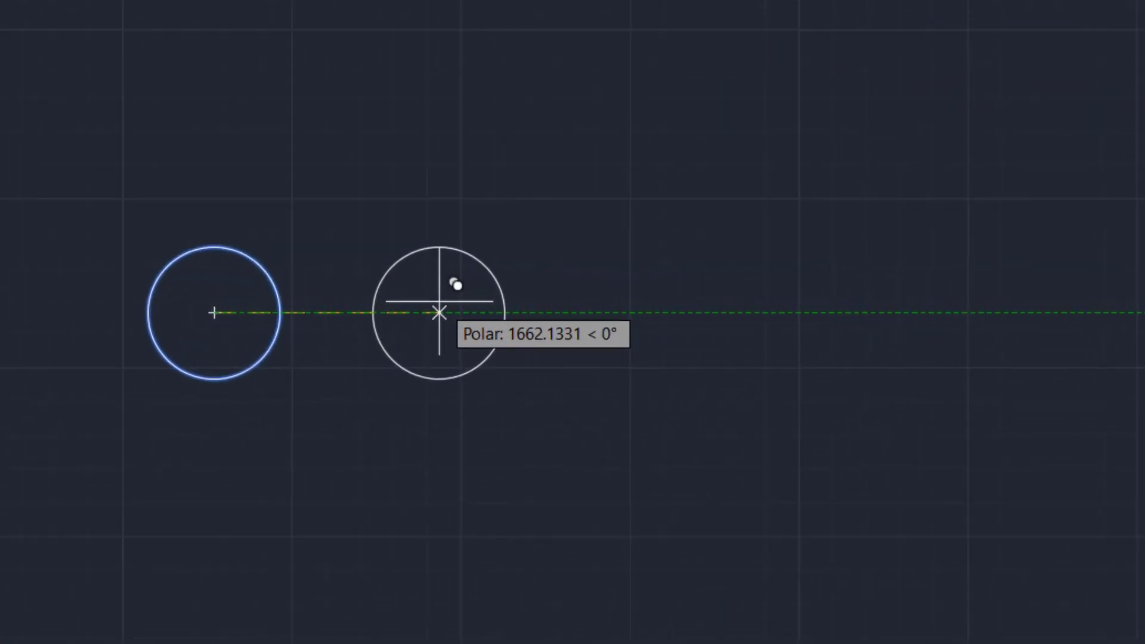
pyautogui.write('a')
pyautogui.press('Return')
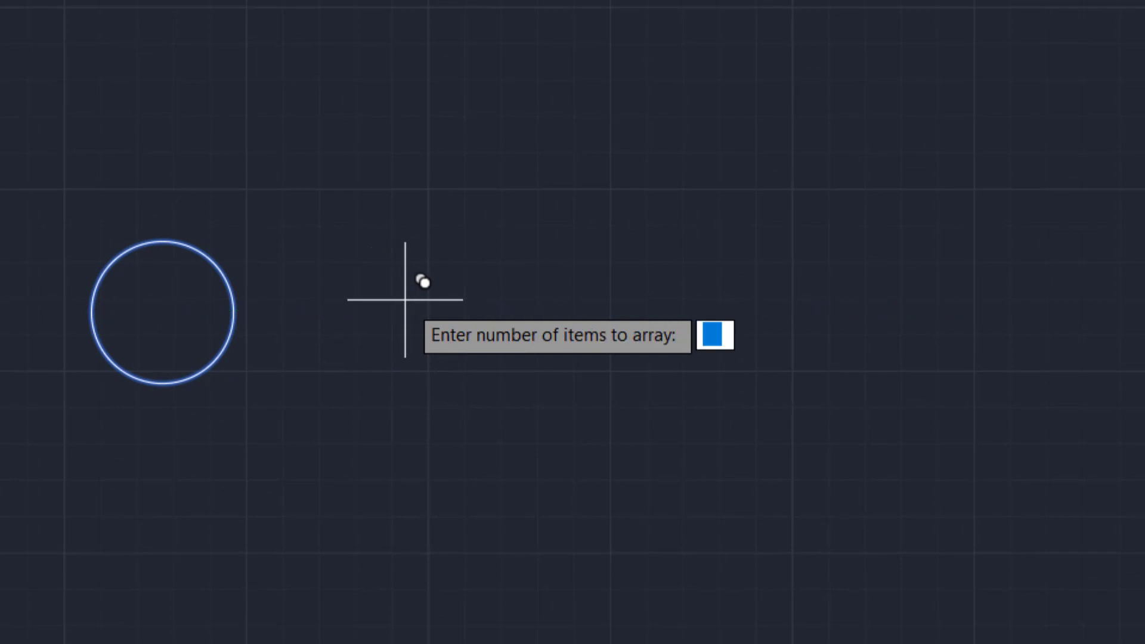
pyautogui.write('4')
pyautogui.press('Return')
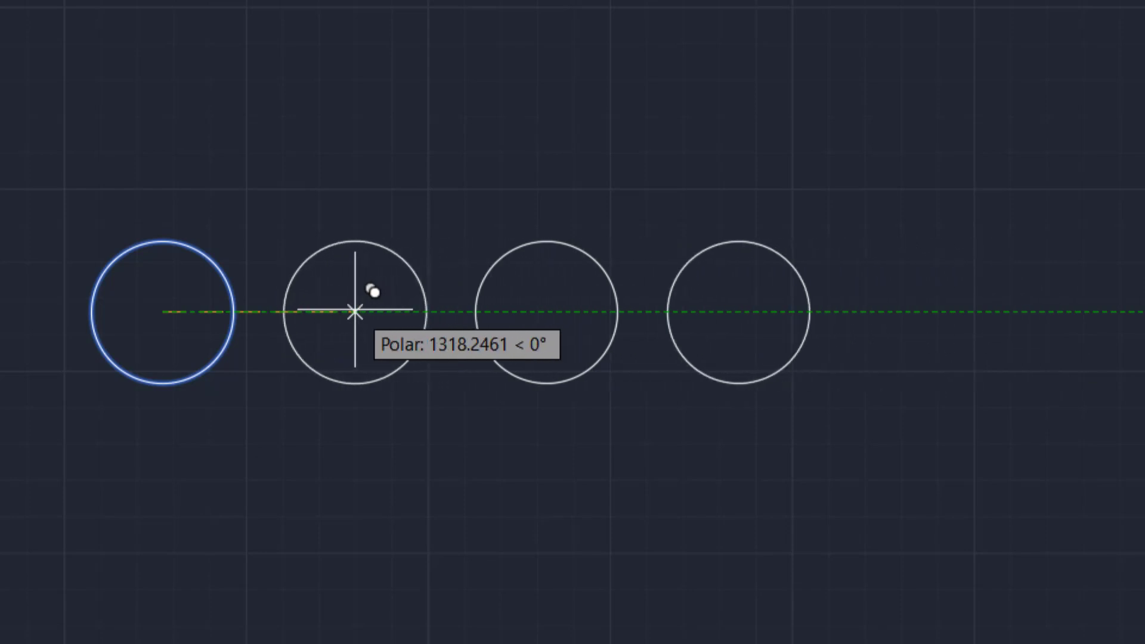
pyautogui.write('f')
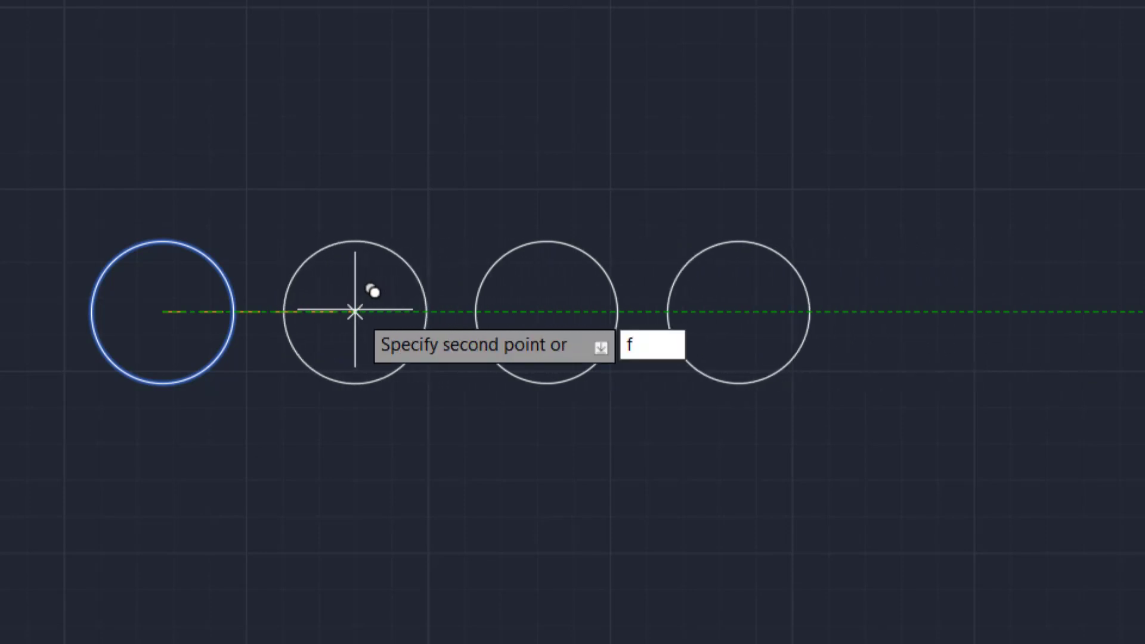
pyautogui.press('Return')
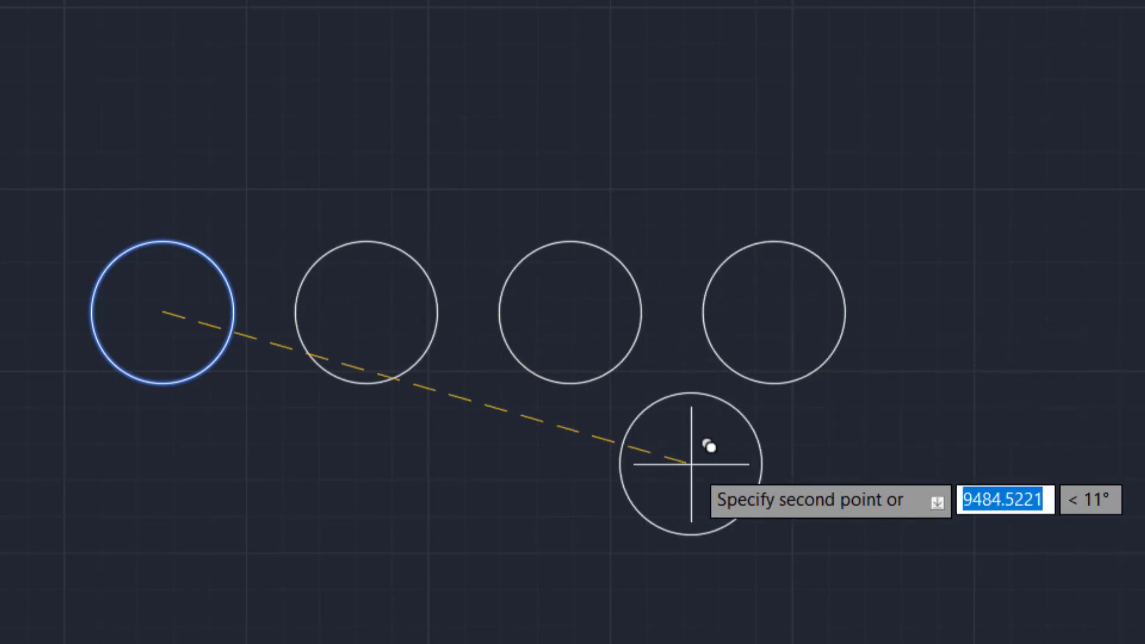
# Fit a 5-item array of circles downward below the first circle, then end COPY
pyautogui.scroll(-2, 293, 517)
pyautogui.moveTo(267, 526); pyautogui.dragTo(251, 356, button='middle')
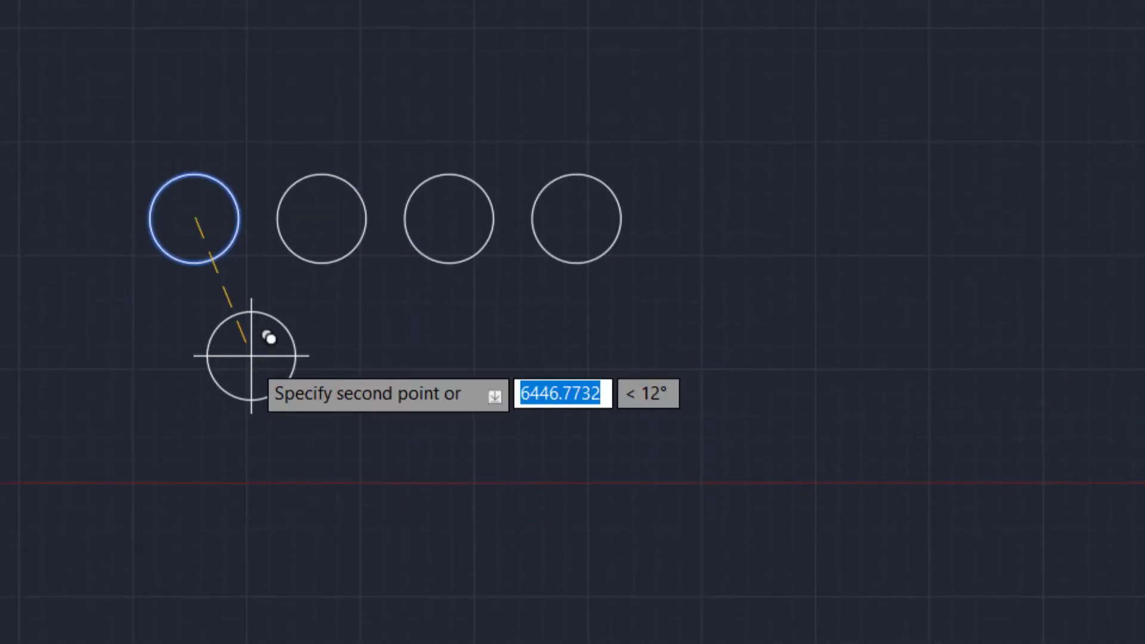
pyautogui.write('a')
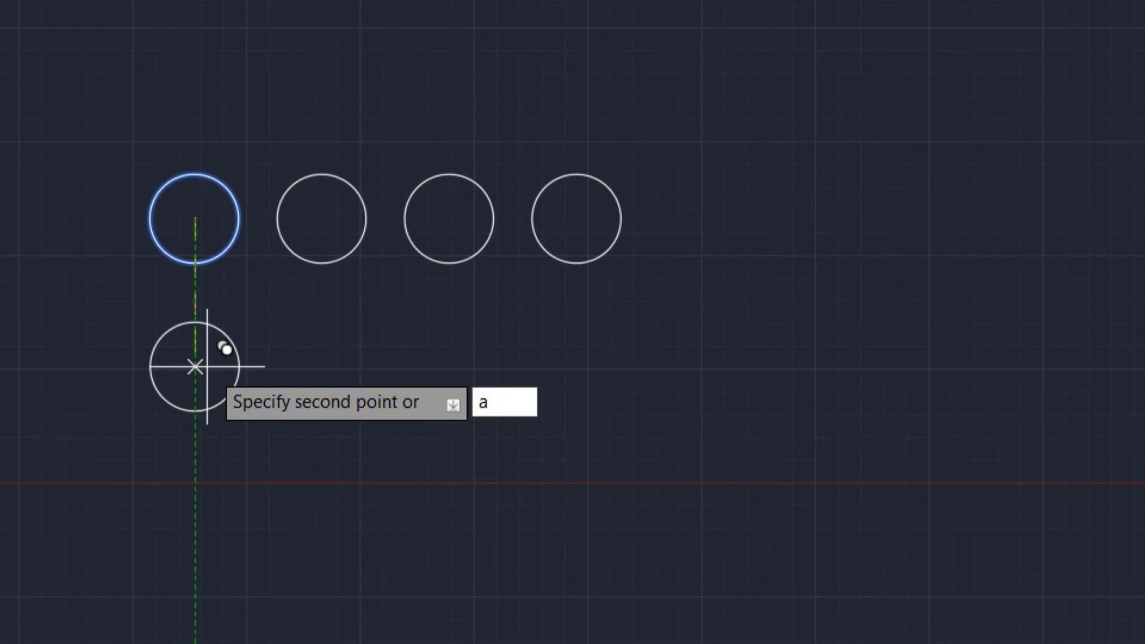
pyautogui.press('Return')
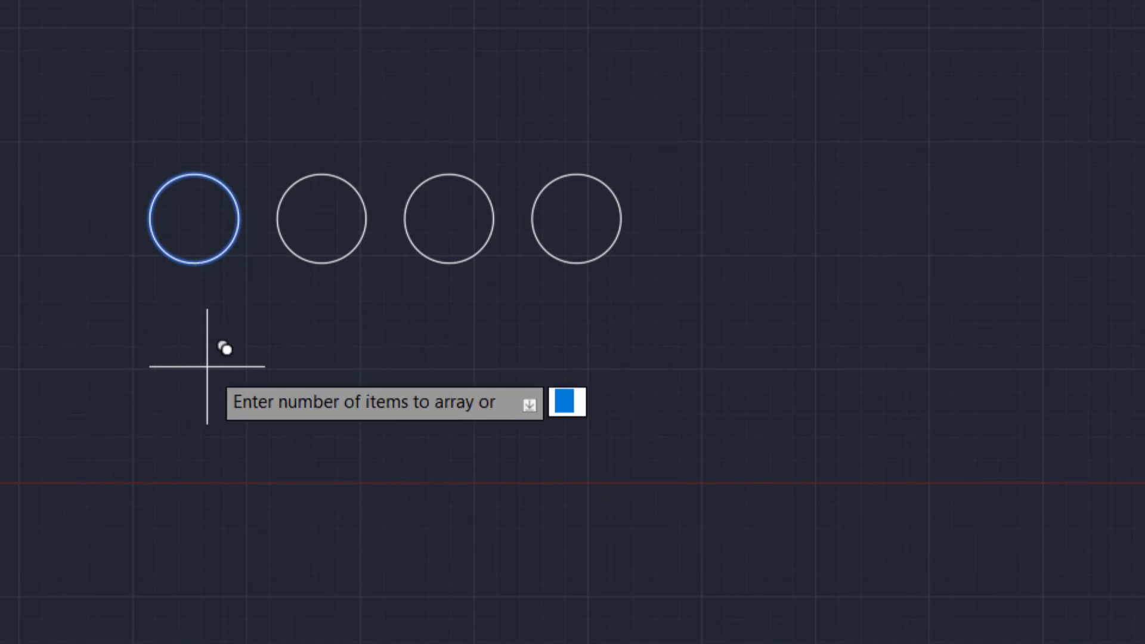
pyautogui.write('5')
pyautogui.press('Return')
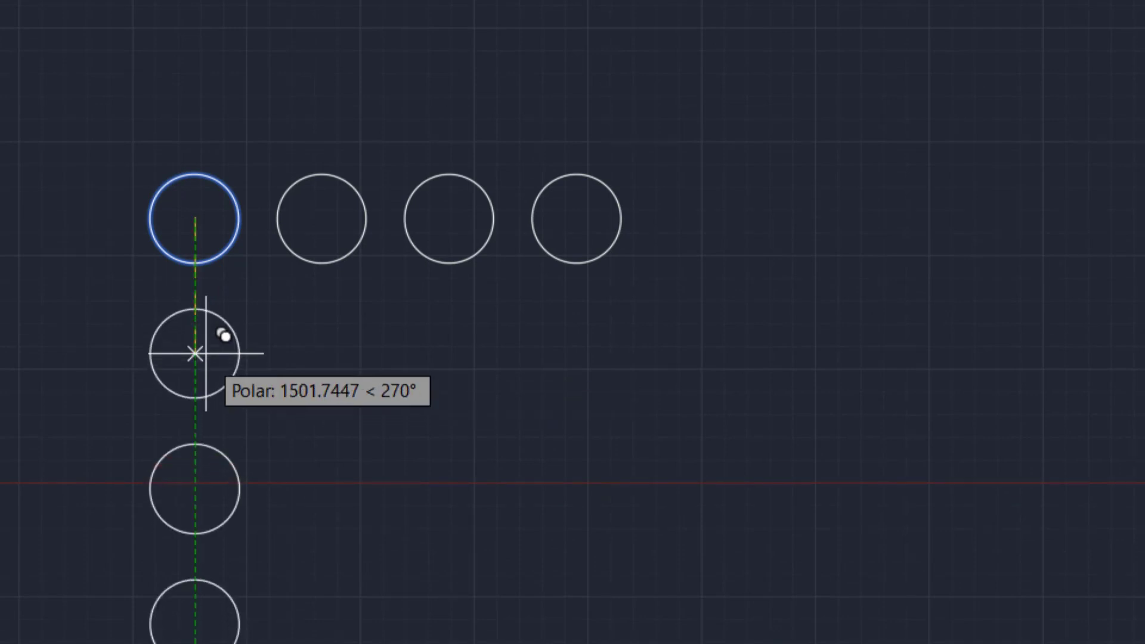
pyautogui.write('f')
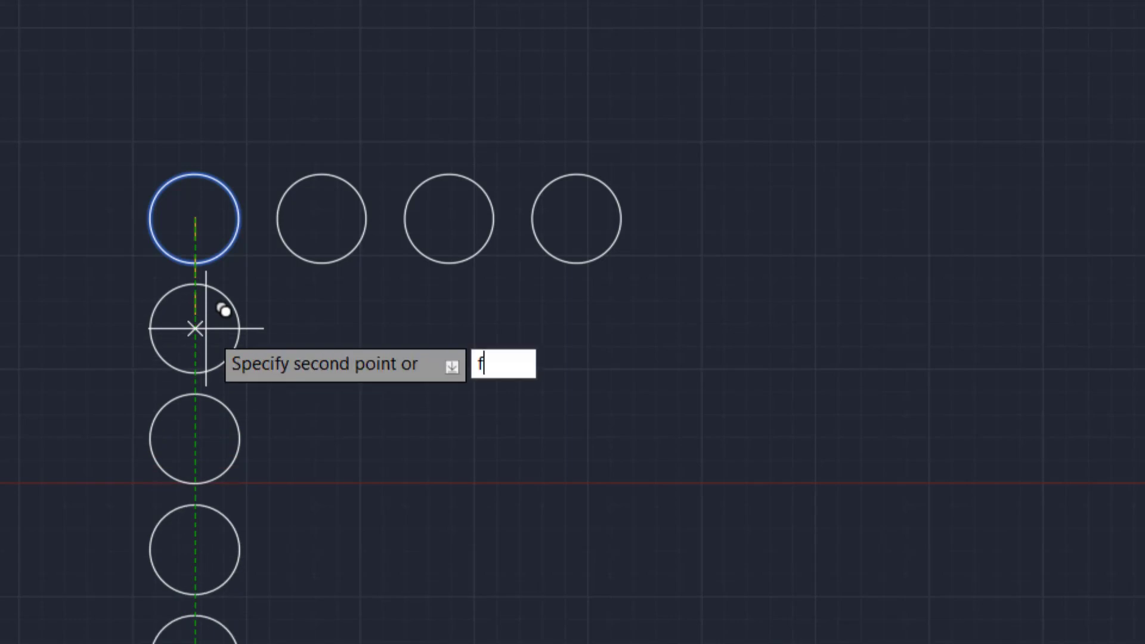
pyautogui.press('Return')
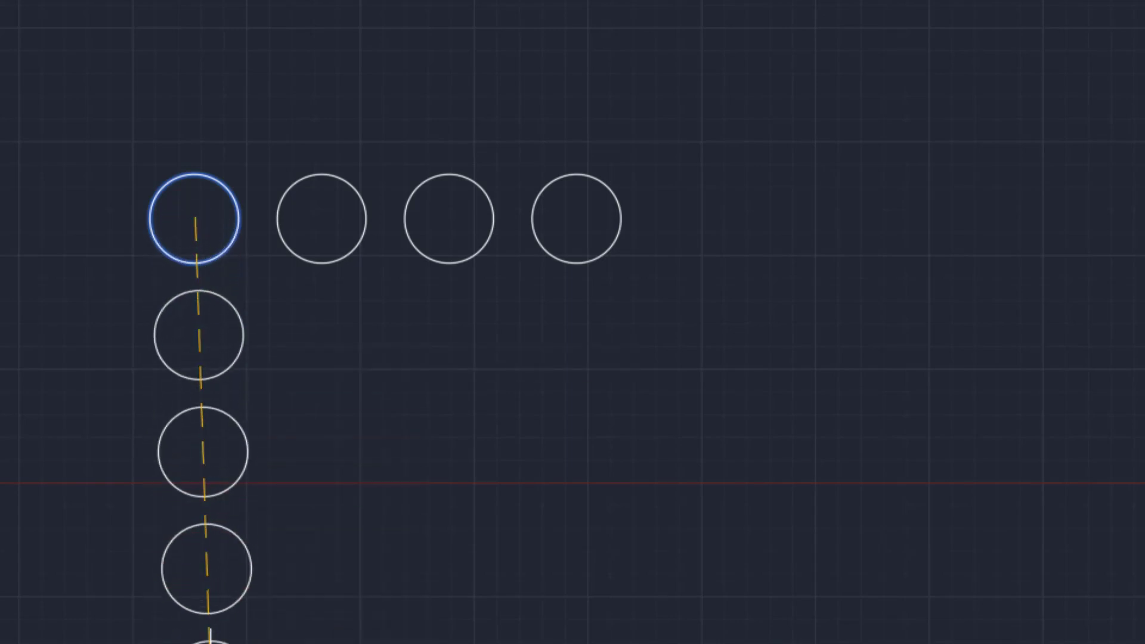
pyautogui.click(391, 504)
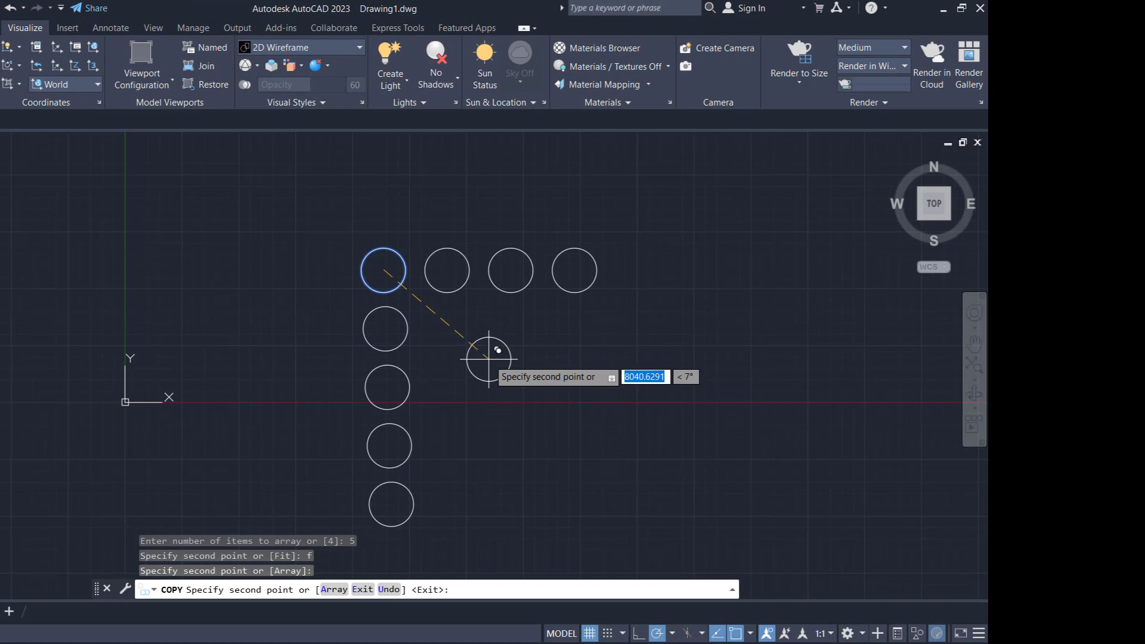
pyautogui.press('Return')
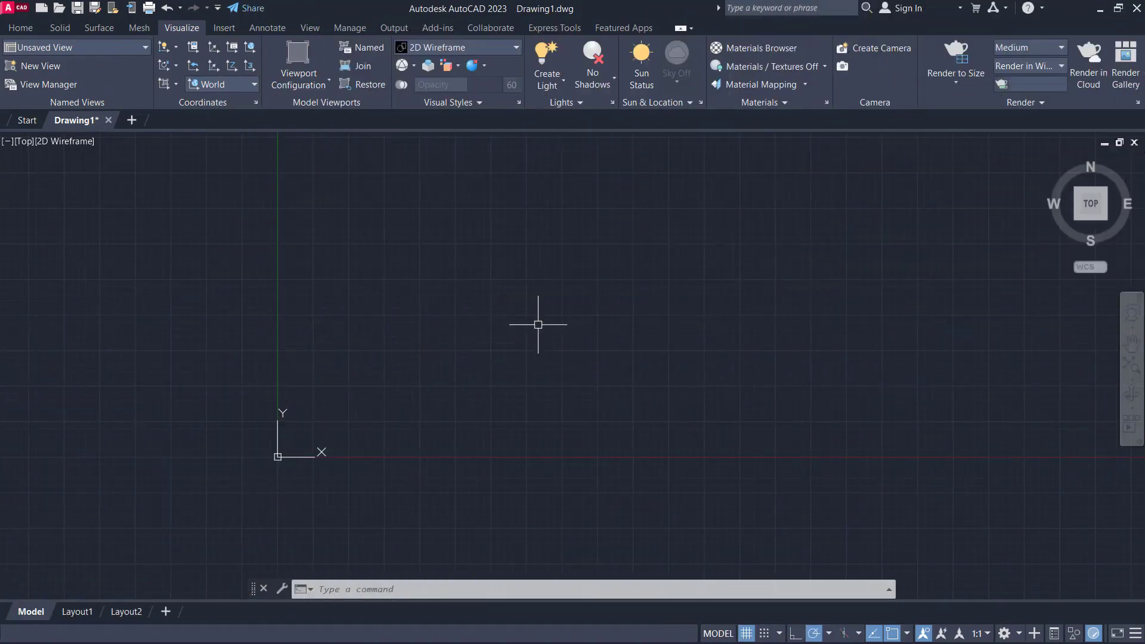
# Place single-line text '1' near the drawing centre with default height and rotation
pyautogui.write('TEXT')
pyautogui.press('Return')
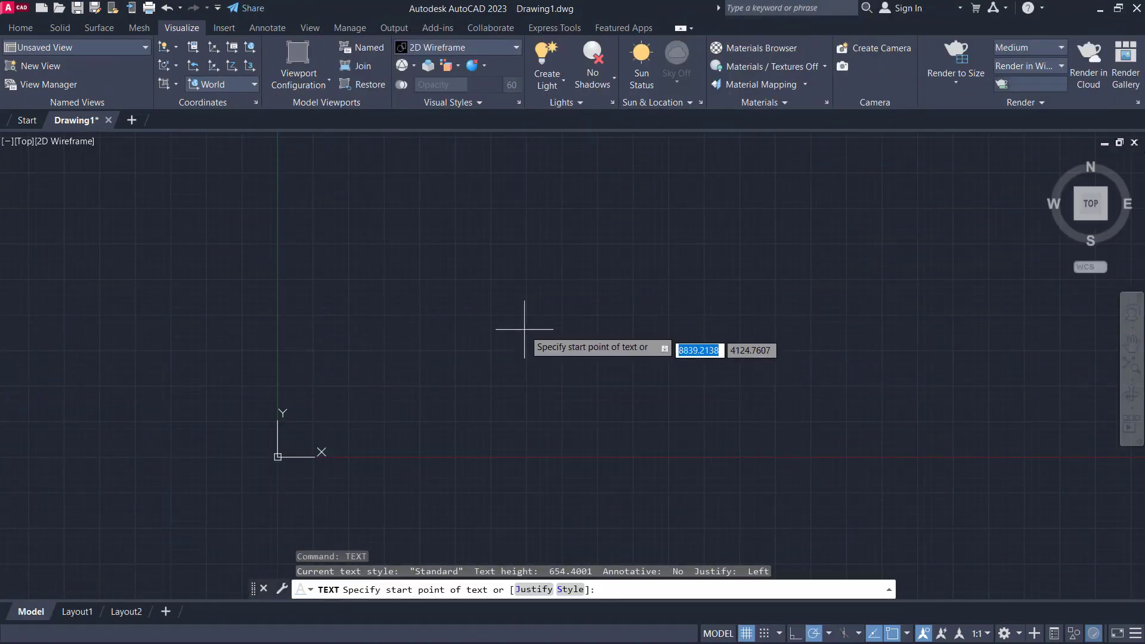
pyautogui.click(514, 309)
pyautogui.click(514, 279)
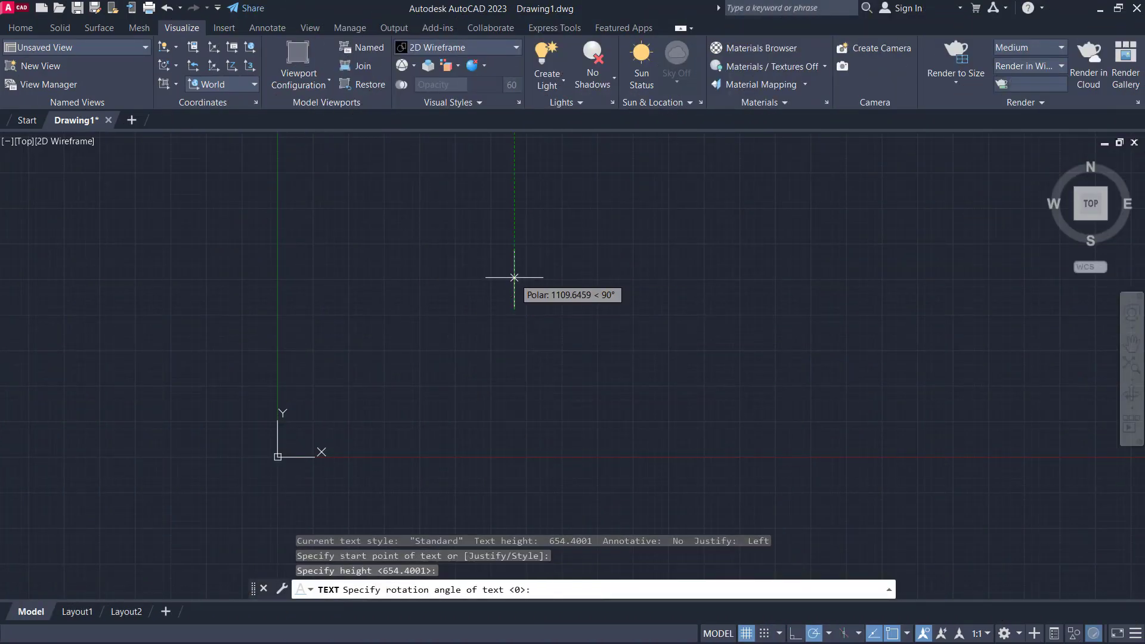
pyautogui.press('Return')
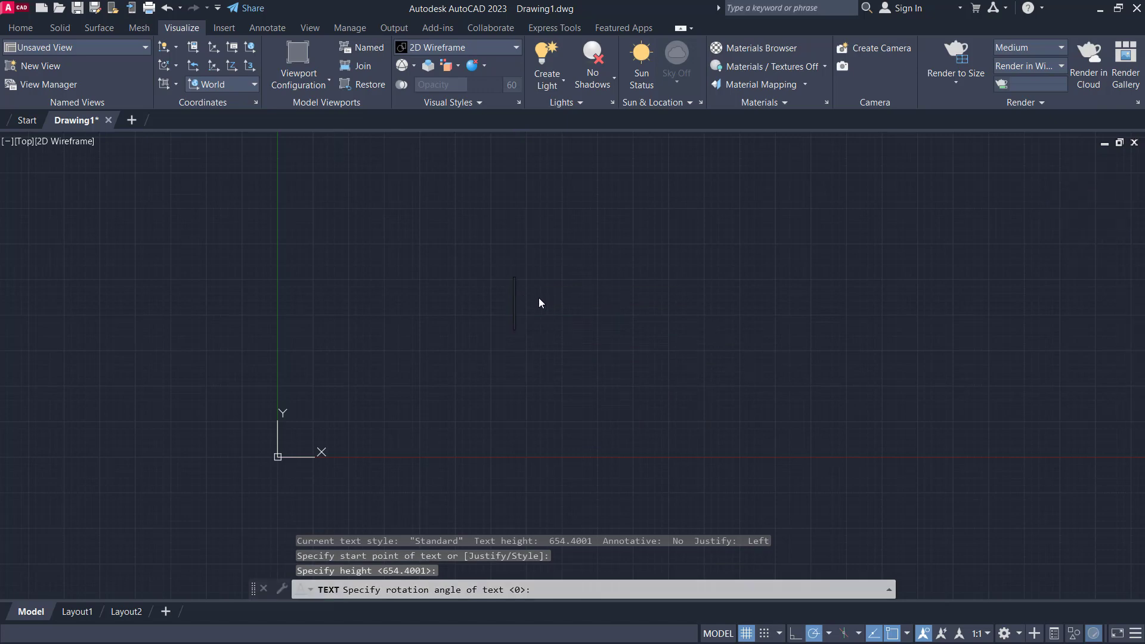
pyautogui.write('1')
pyautogui.press('Return')
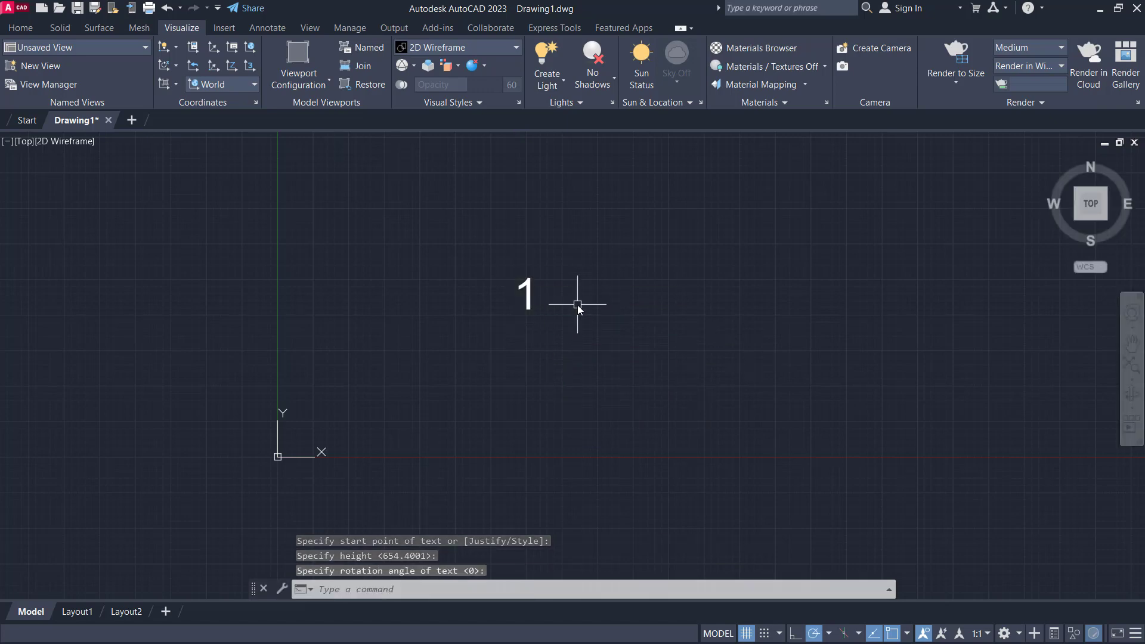
# Copy the '1' text four times to the right to form a row of five
pyautogui.write('co')
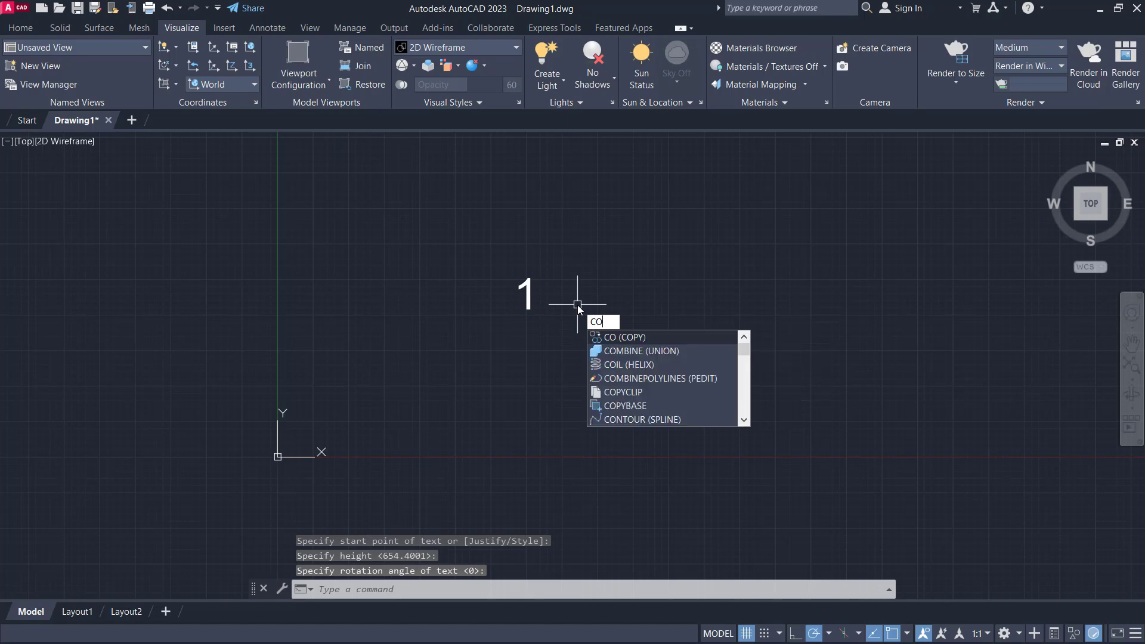
pyautogui.press('Return')
pyautogui.click(568, 269)
pyautogui.click(475, 374)
pyautogui.press('Return')
pyautogui.click(513, 364)
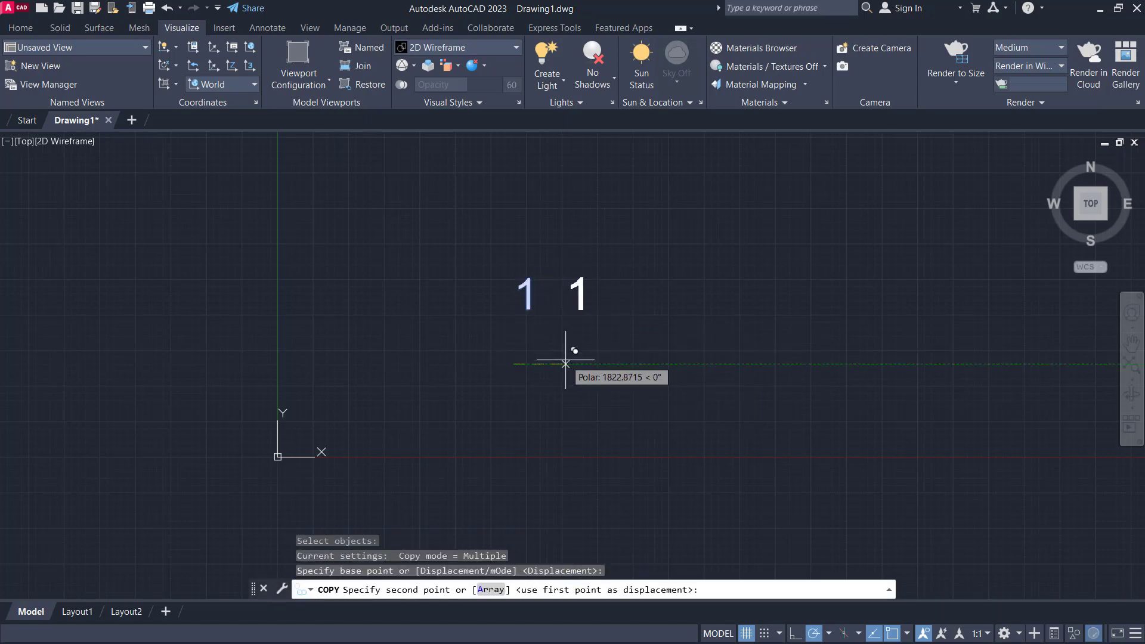
pyautogui.click(566, 364)
pyautogui.click(611, 364)
pyautogui.click(656, 364)
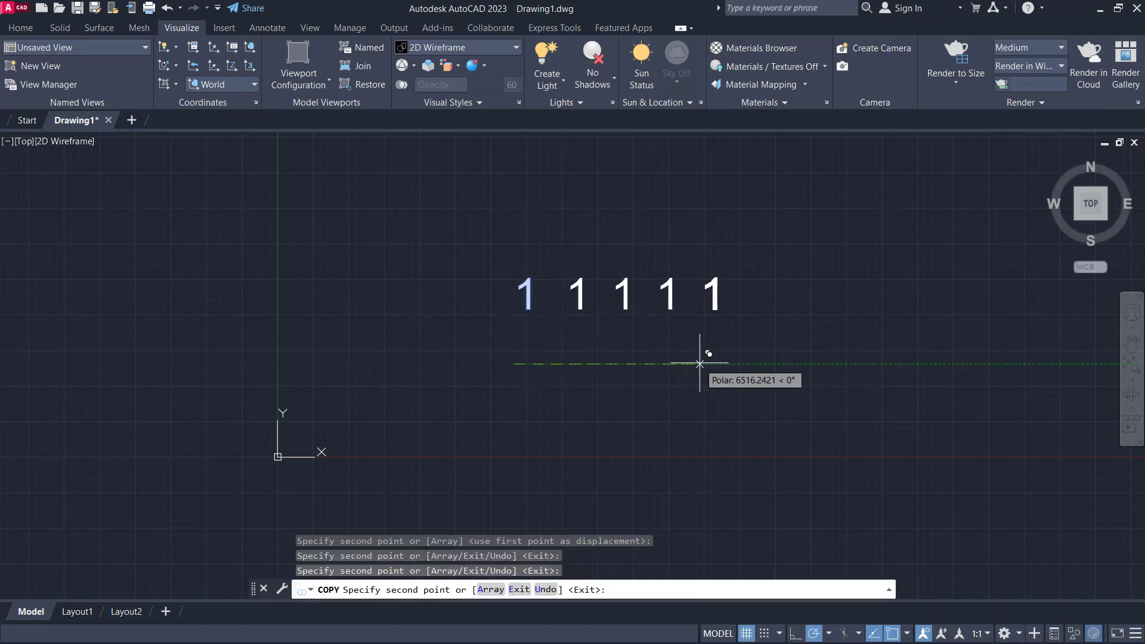
pyautogui.click(702, 363)
pyautogui.press('Return')
# Copy the row of five 1s twice downward to make three rows
pyautogui.press('Return')
pyautogui.click(744, 237)
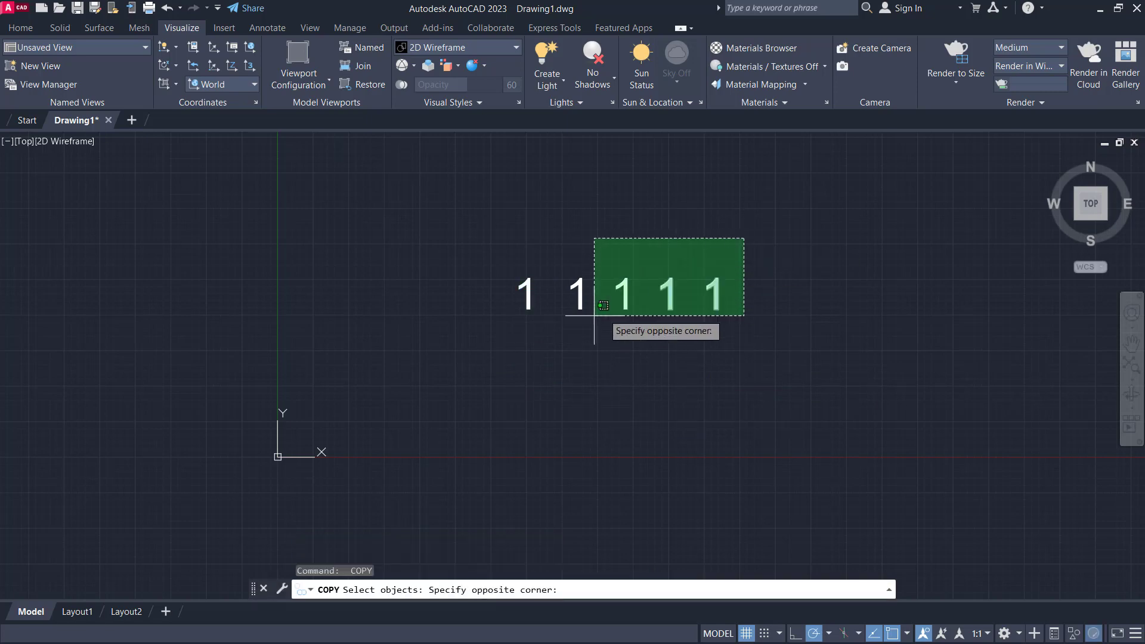
pyautogui.click(470, 363)
pyautogui.press('Return')
pyautogui.click(457, 224)
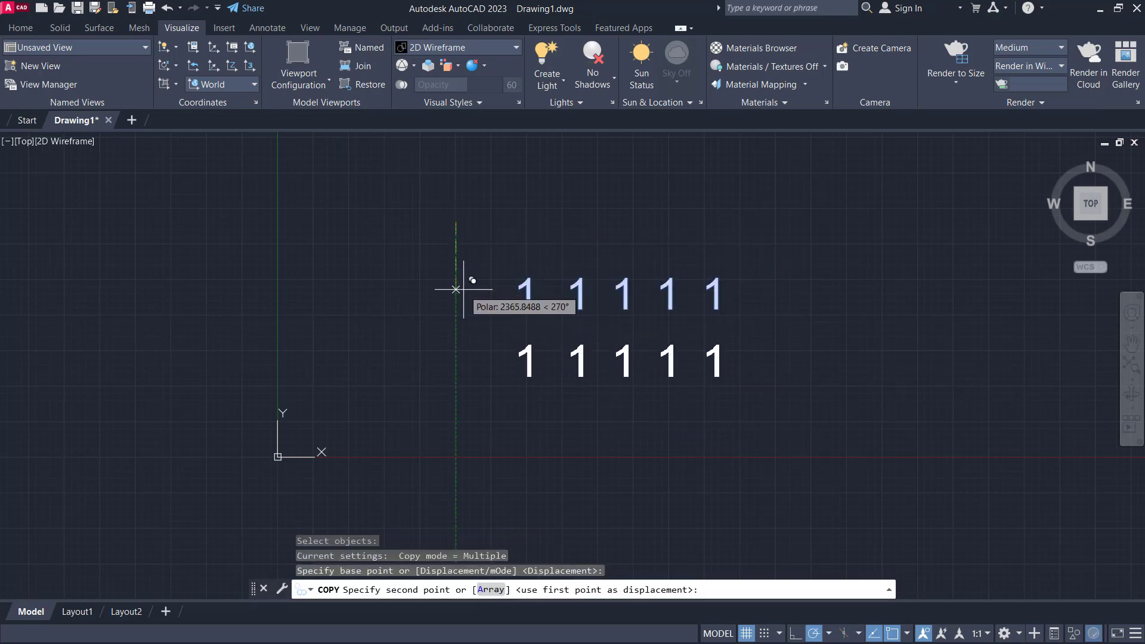
pyautogui.click(456, 292)
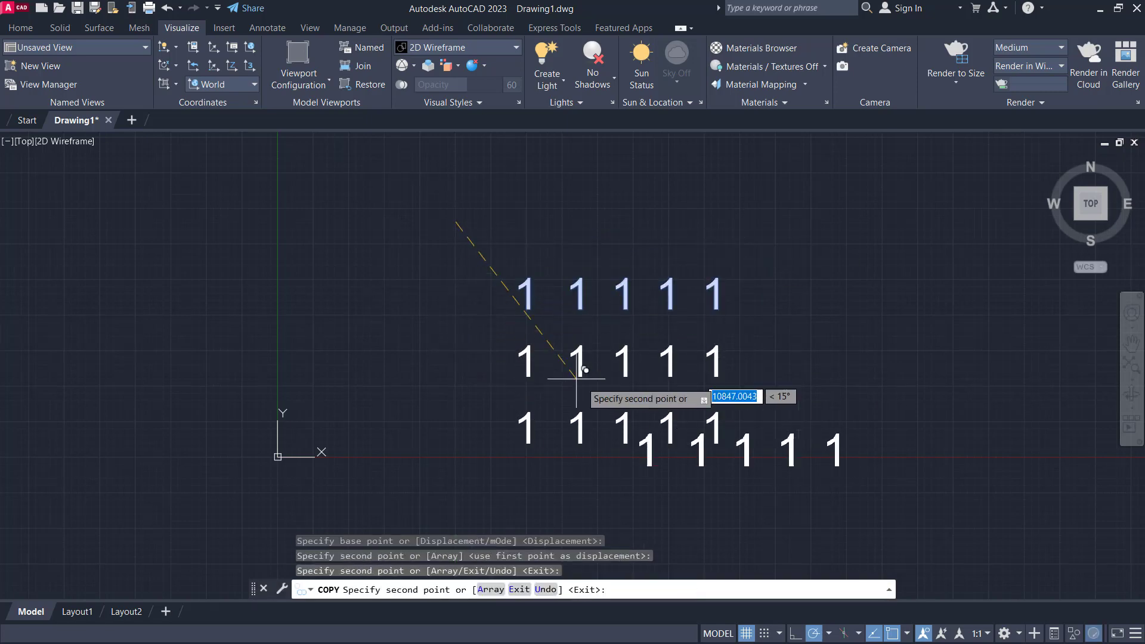
pyautogui.click(457, 357)
pyautogui.press('Return')
pyautogui.scroll(2, 596, 384)
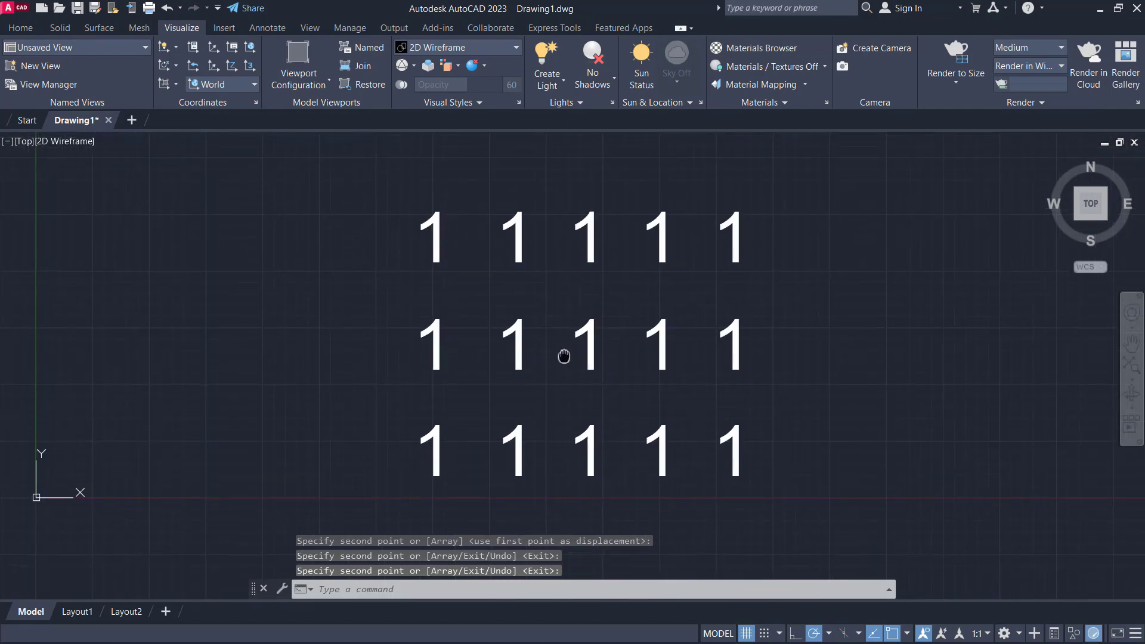
# Use TCOUNT on the top-row 1s left to right, in select order from 1, overwriting
pyautogui.write('TCO')
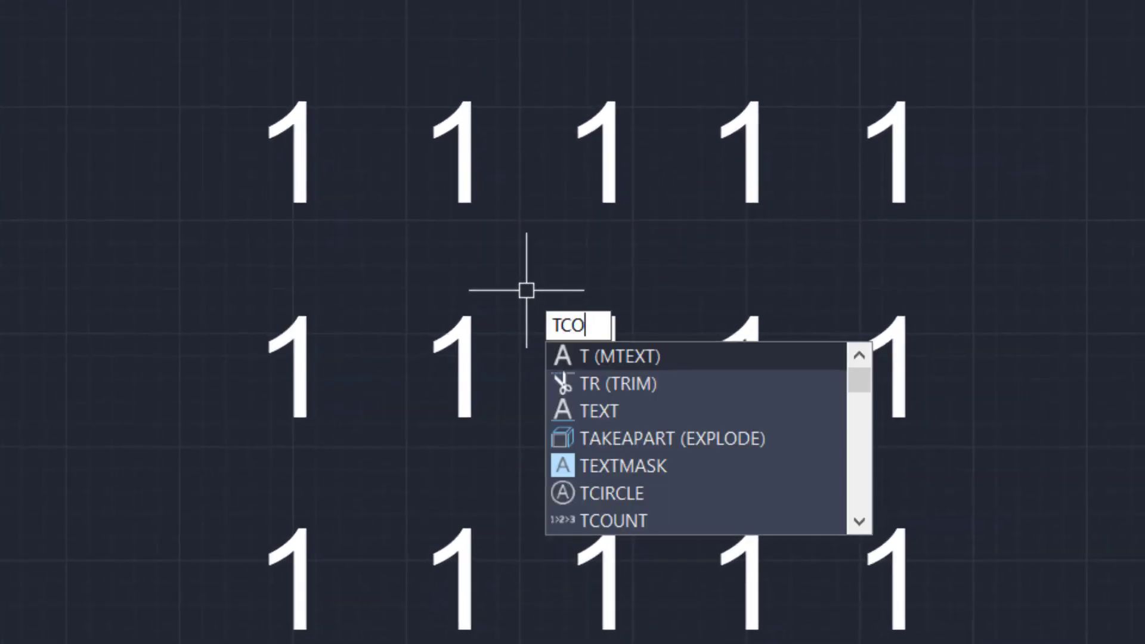
pyautogui.write('UNT')
pyautogui.press('Return')
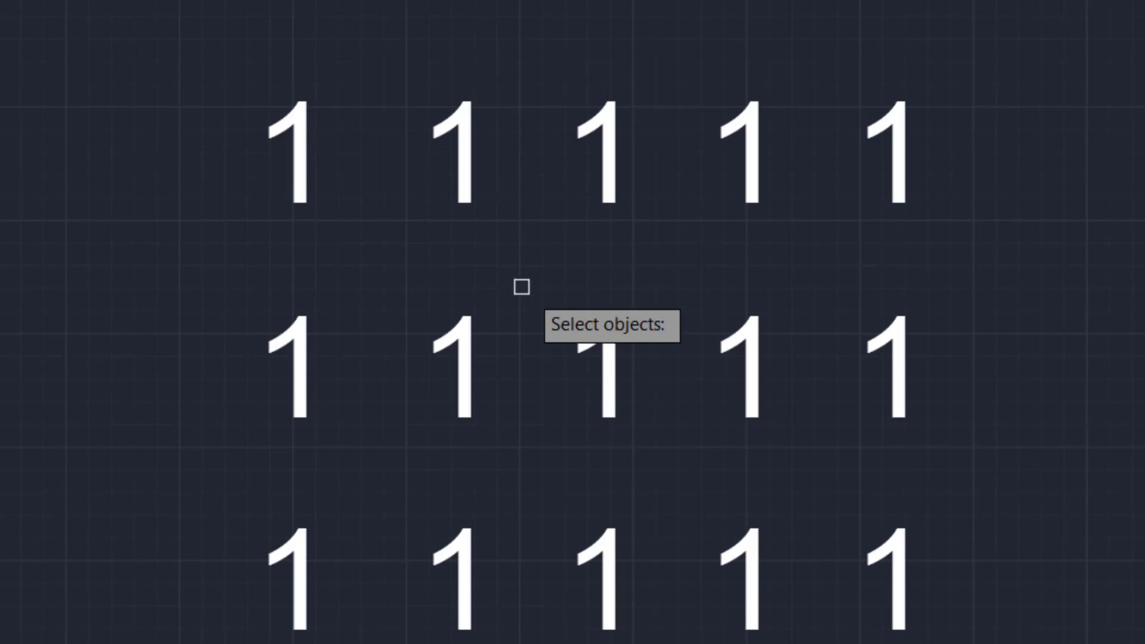
pyautogui.click(306, 153)
pyautogui.click(466, 145)
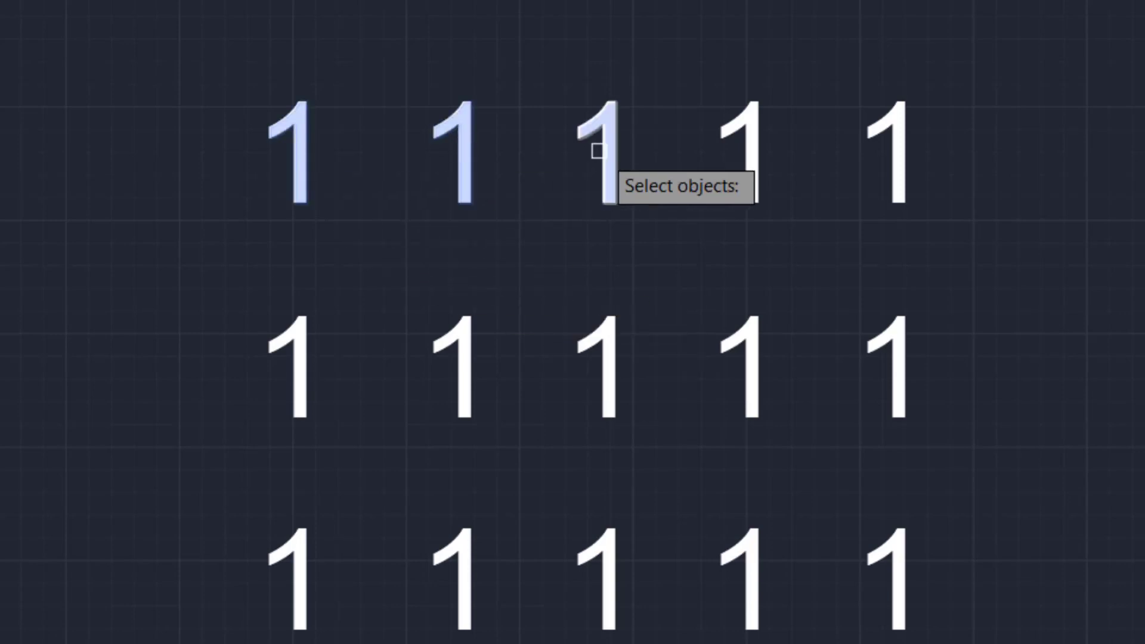
pyautogui.click(604, 151)
pyautogui.click(758, 158)
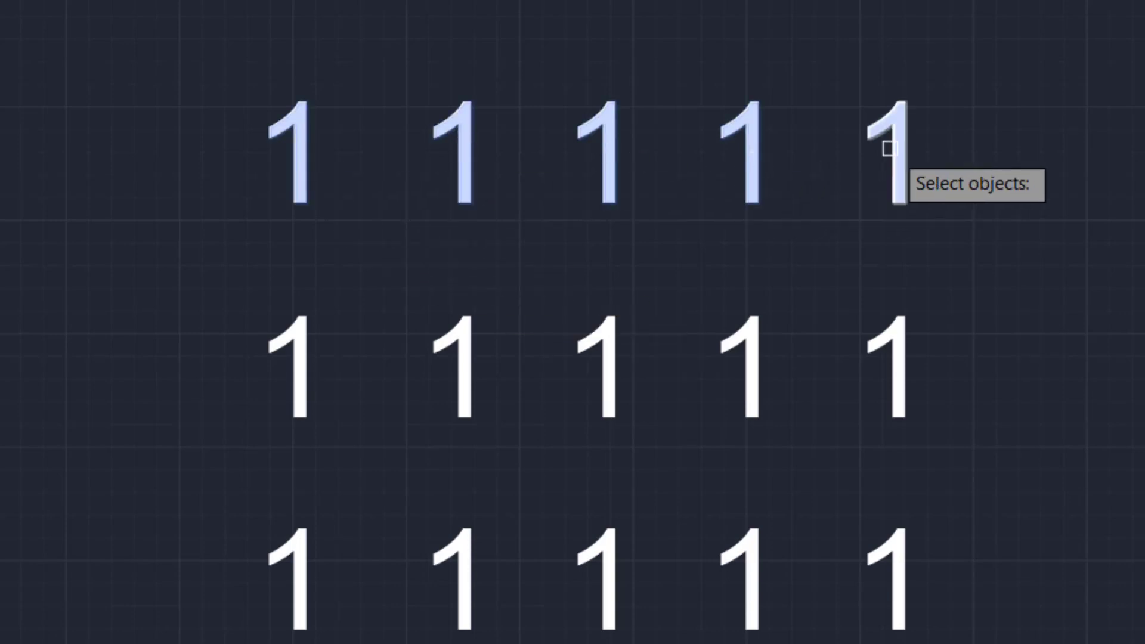
pyautogui.click(890, 146)
pyautogui.press('Return')
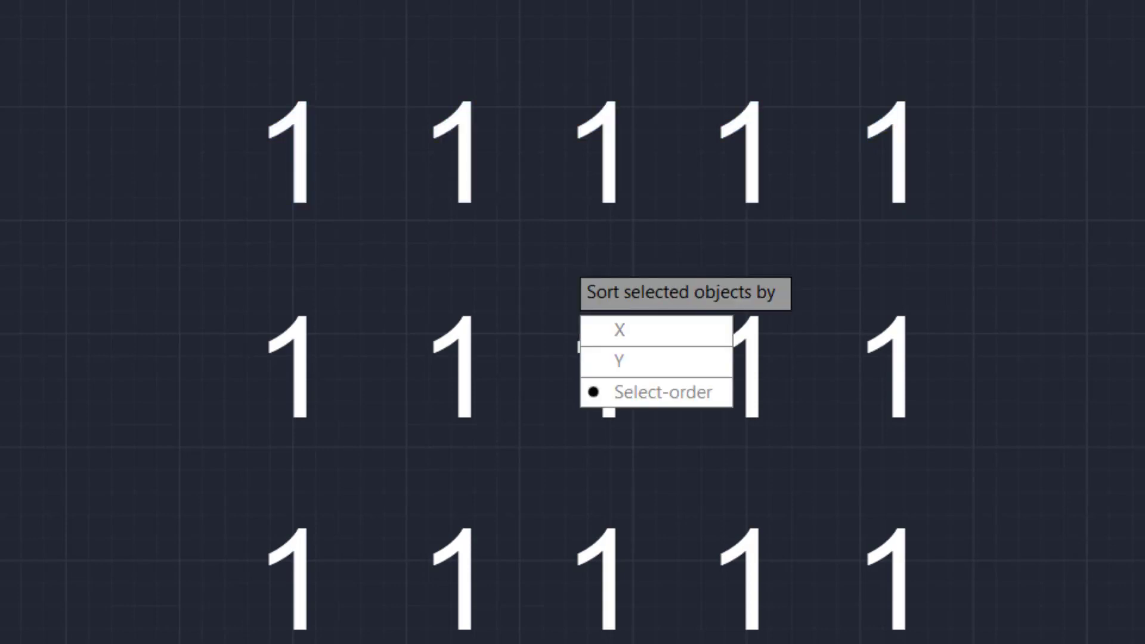
pyautogui.click(639, 389)
pyautogui.write('1')
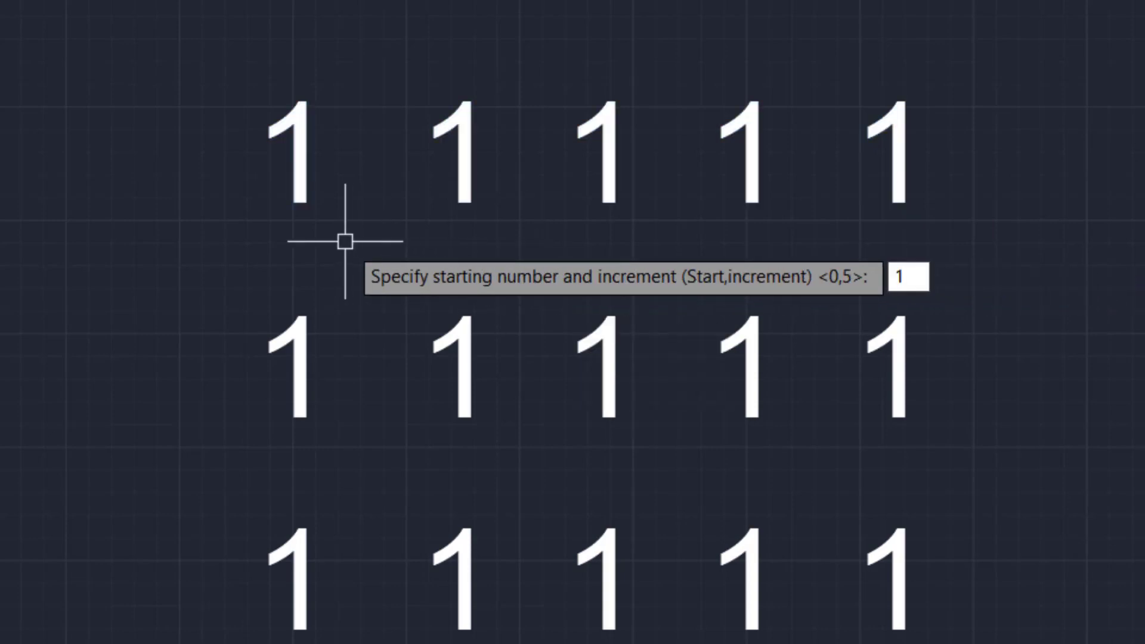
pyautogui.press('Return')
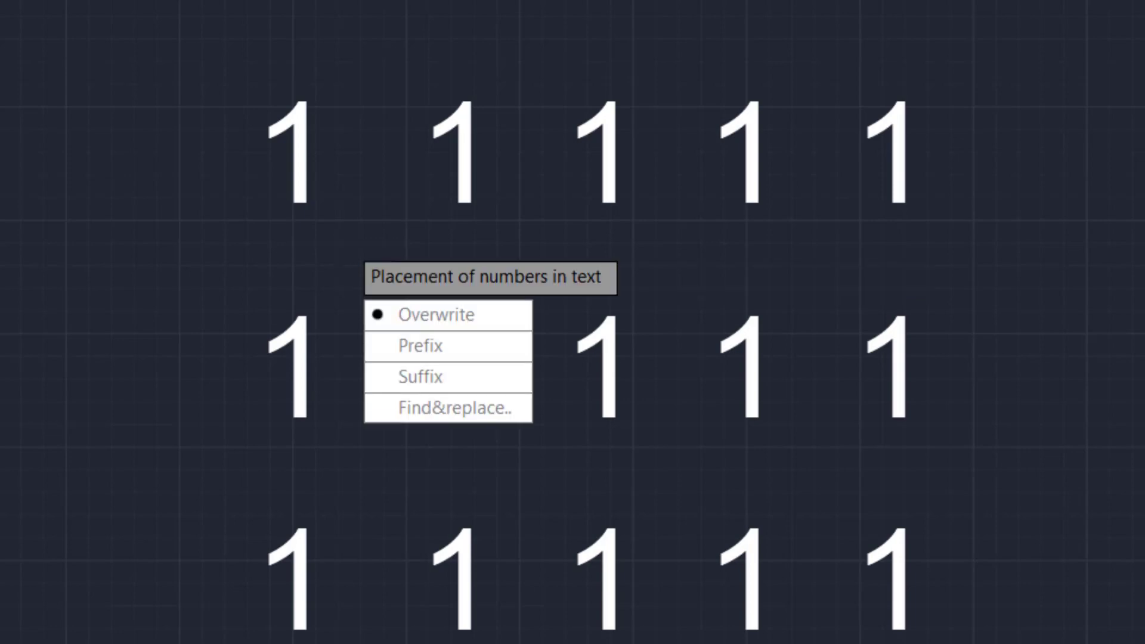
pyautogui.click(402, 310)
# Renumber the middle row right to left starting at 0, giving 4 3 2 1 0
pyautogui.press('Return')
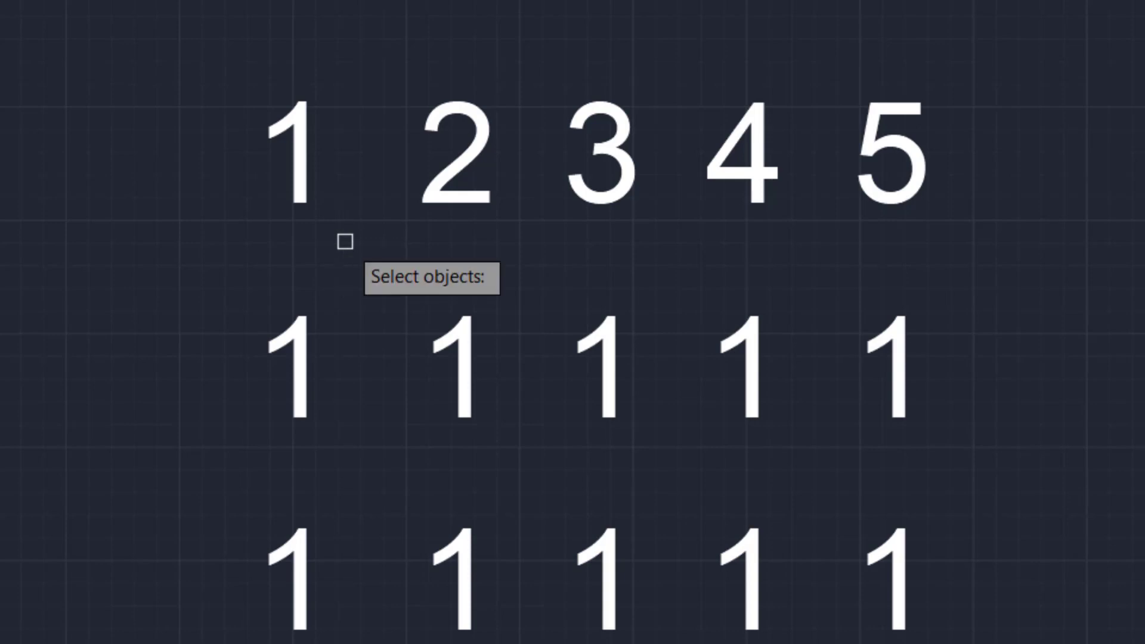
pyautogui.click(298, 360)
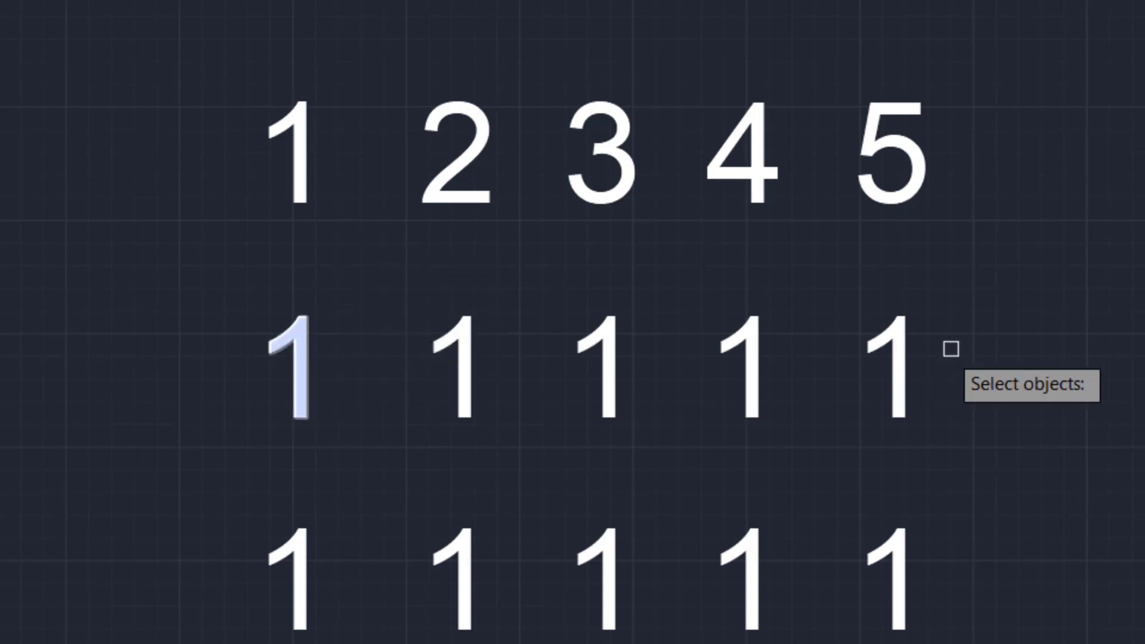
pyautogui.click(885, 349)
pyautogui.click(742, 353)
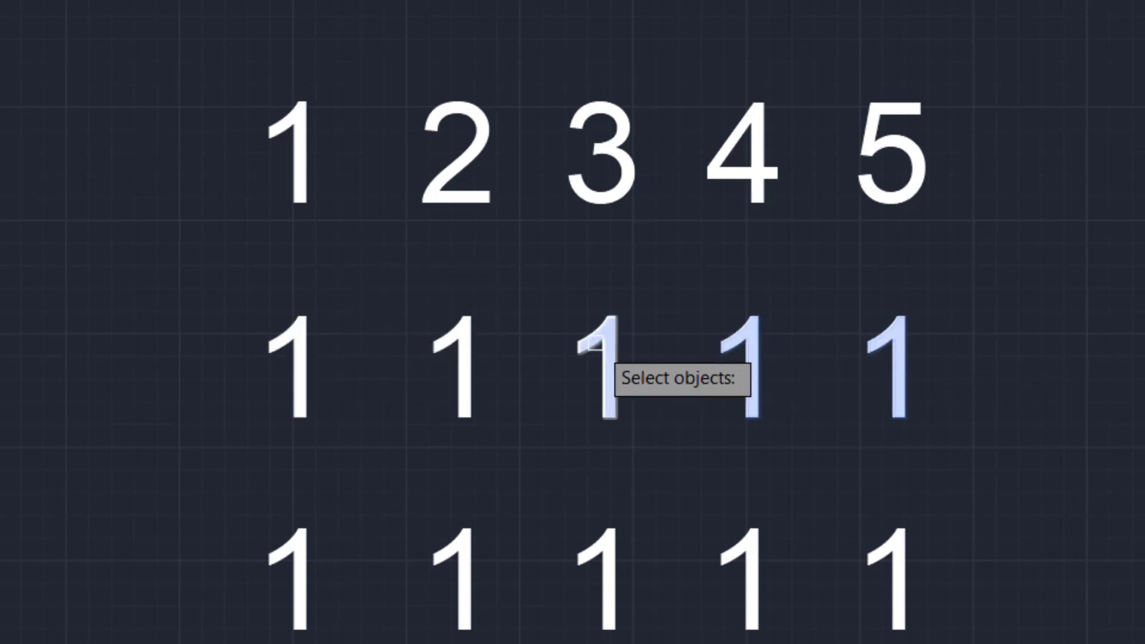
pyautogui.click(595, 343)
pyautogui.click(463, 353)
pyautogui.click(295, 358)
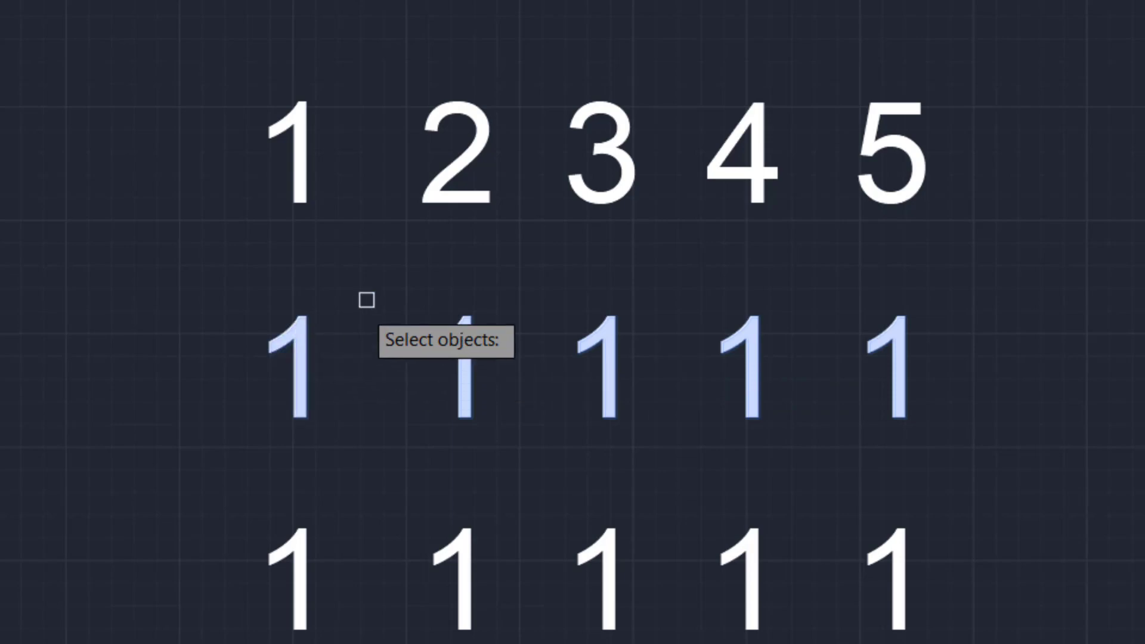
pyautogui.press('Return')
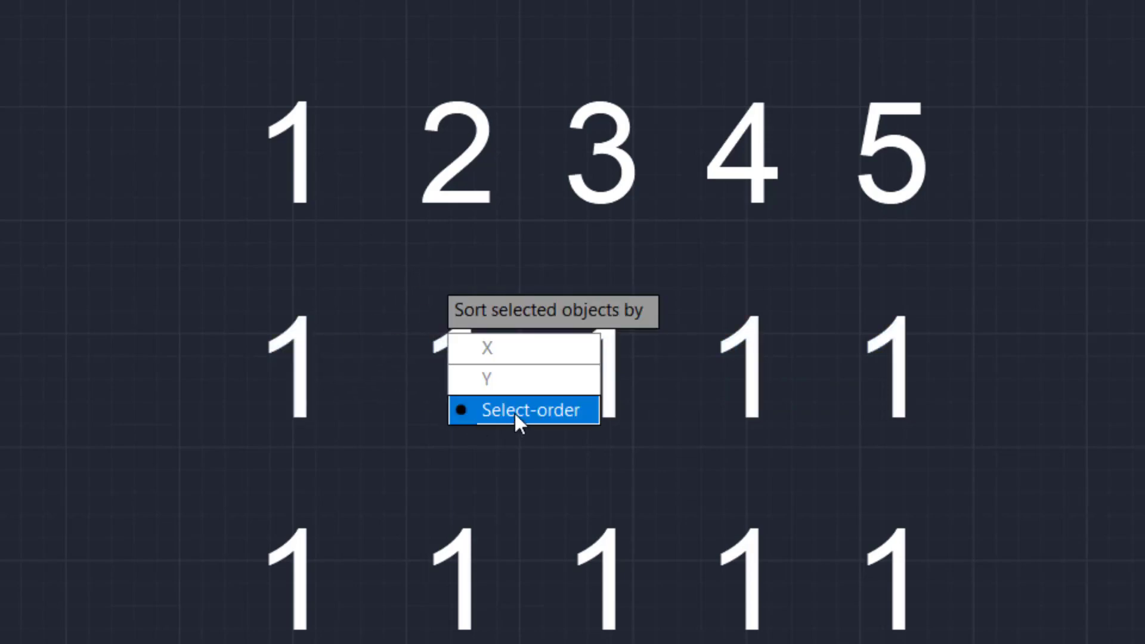
pyautogui.click(514, 411)
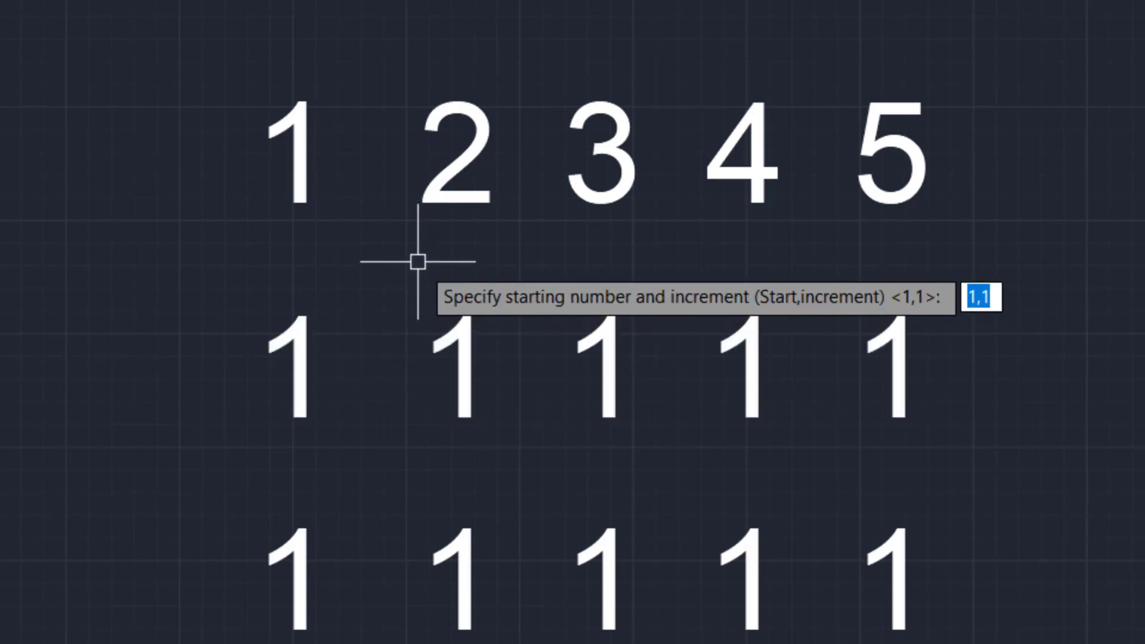
pyautogui.press('Return')
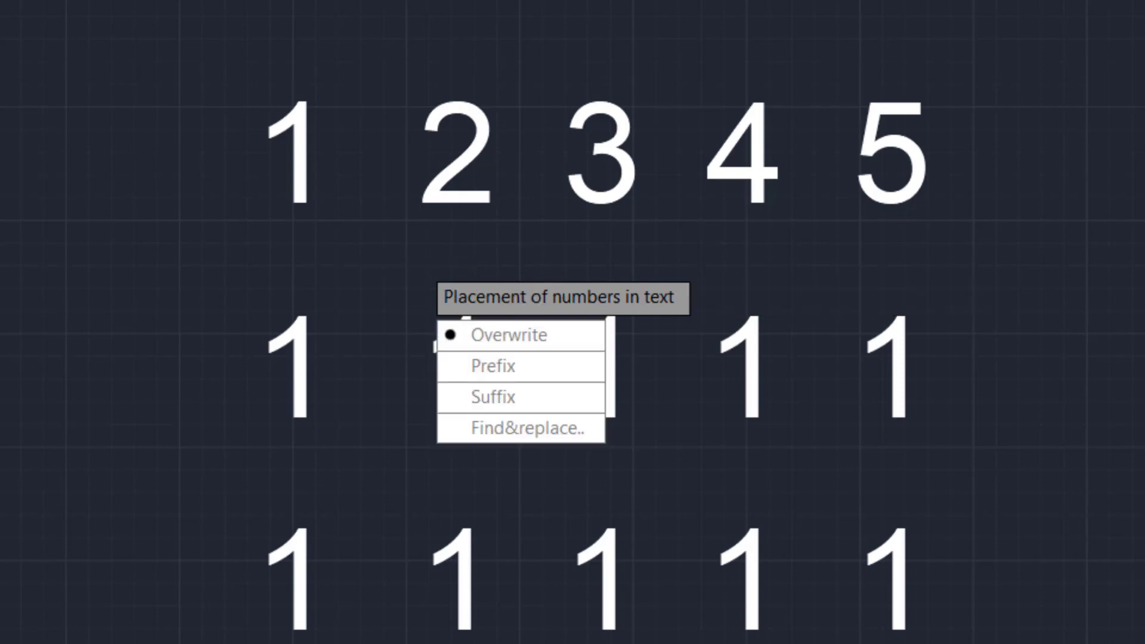
pyautogui.press('Return')
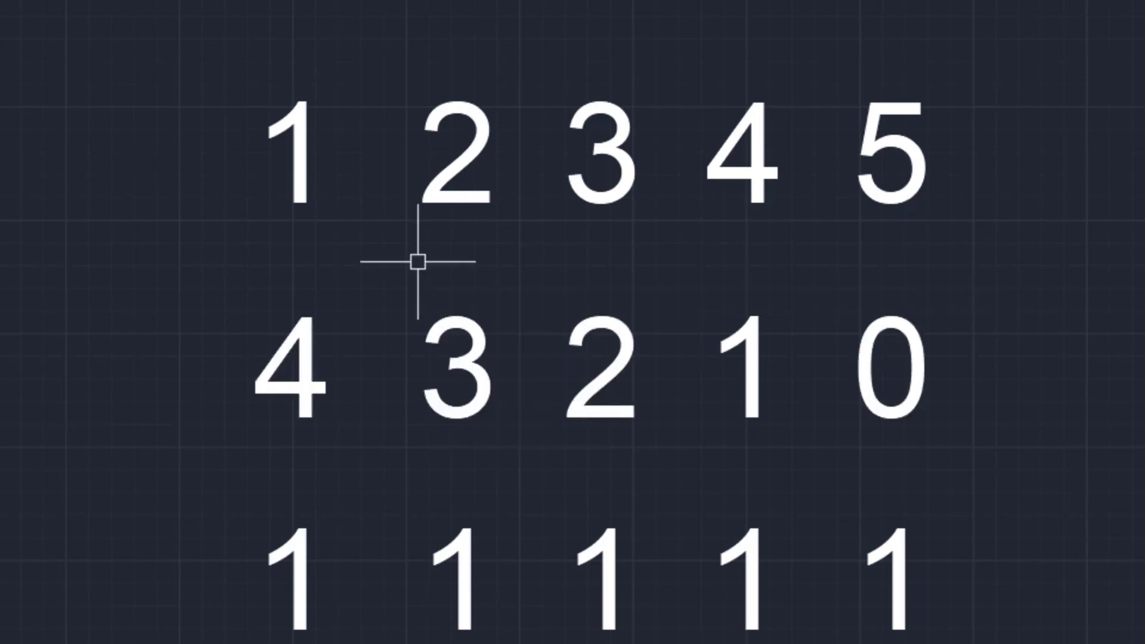
# Renumber the bottom row 0, 5, 10, 15, 20 using TCOUNT with step 5, overwriting
pyautogui.press('Return')
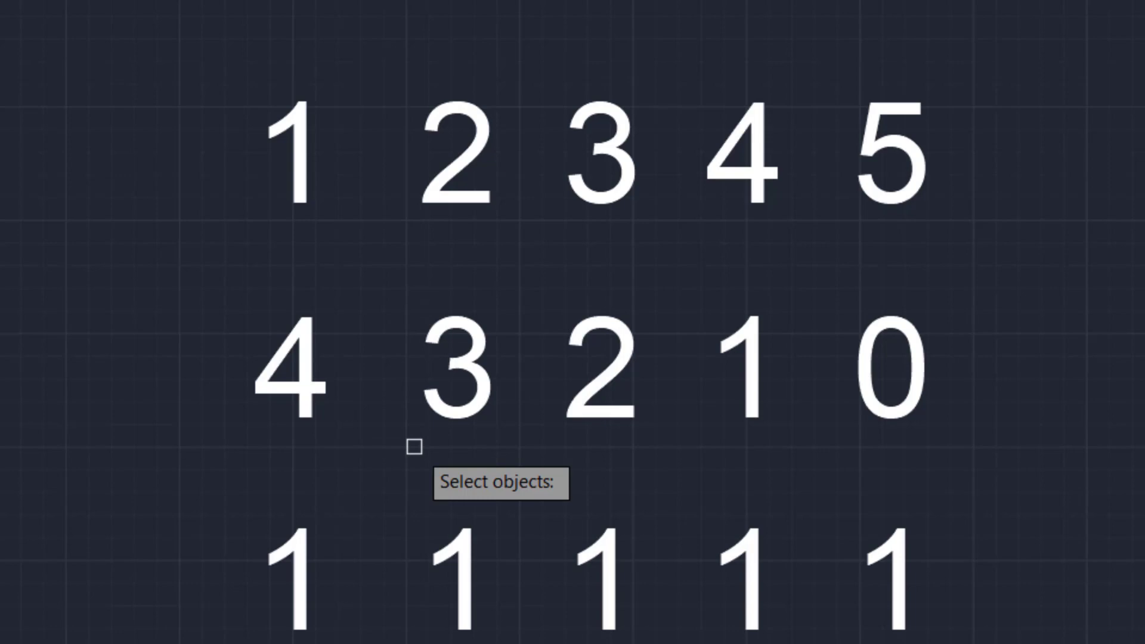
pyautogui.click(300, 564)
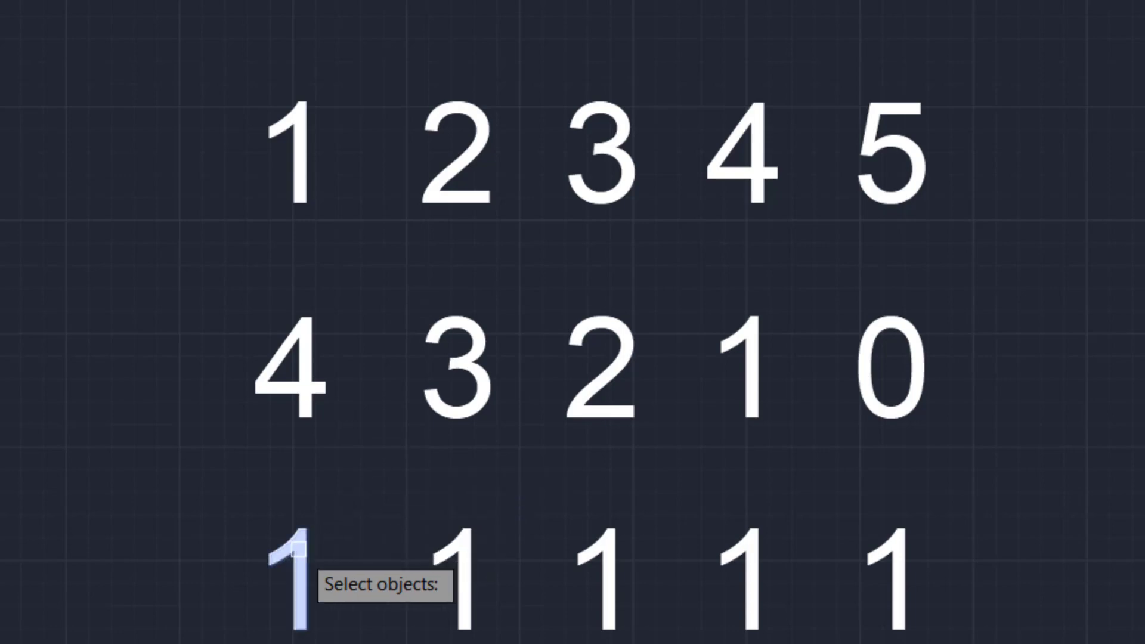
pyautogui.click(458, 550)
pyautogui.click(599, 550)
pyautogui.click(743, 550)
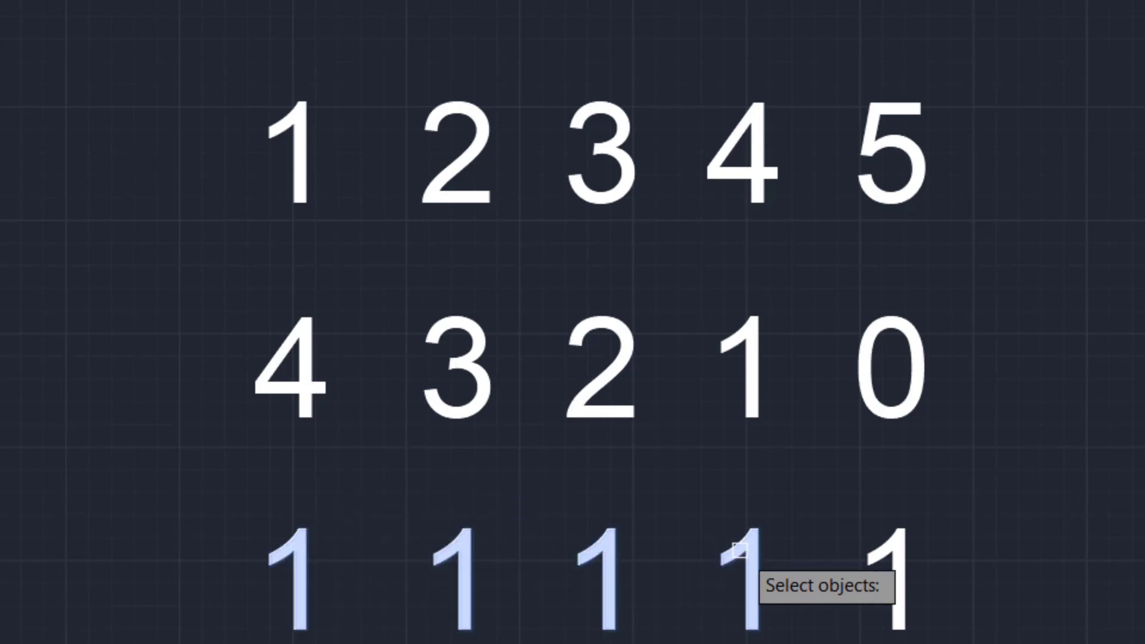
pyautogui.click(889, 549)
pyautogui.press('Return')
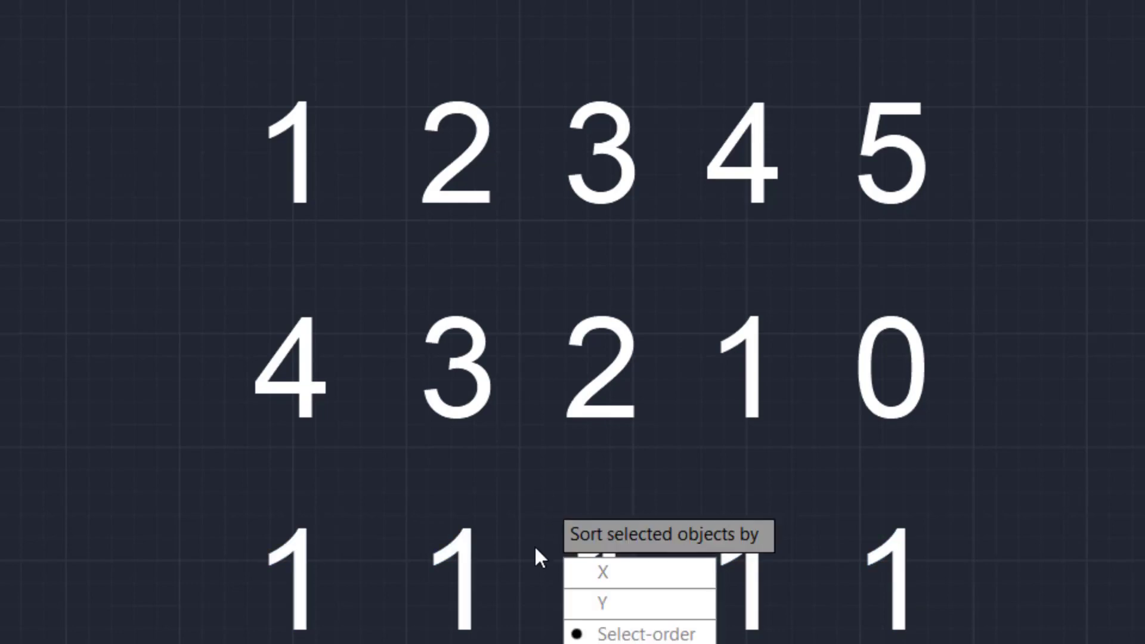
pyautogui.click(645, 635)
pyautogui.write('0,5')
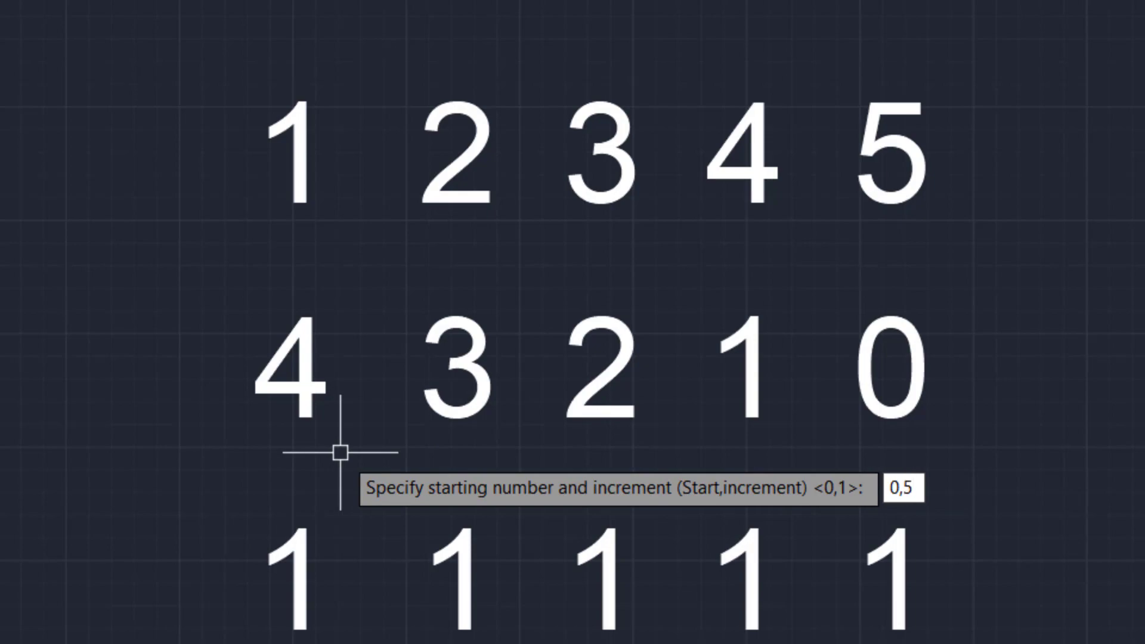
pyautogui.press('Return')
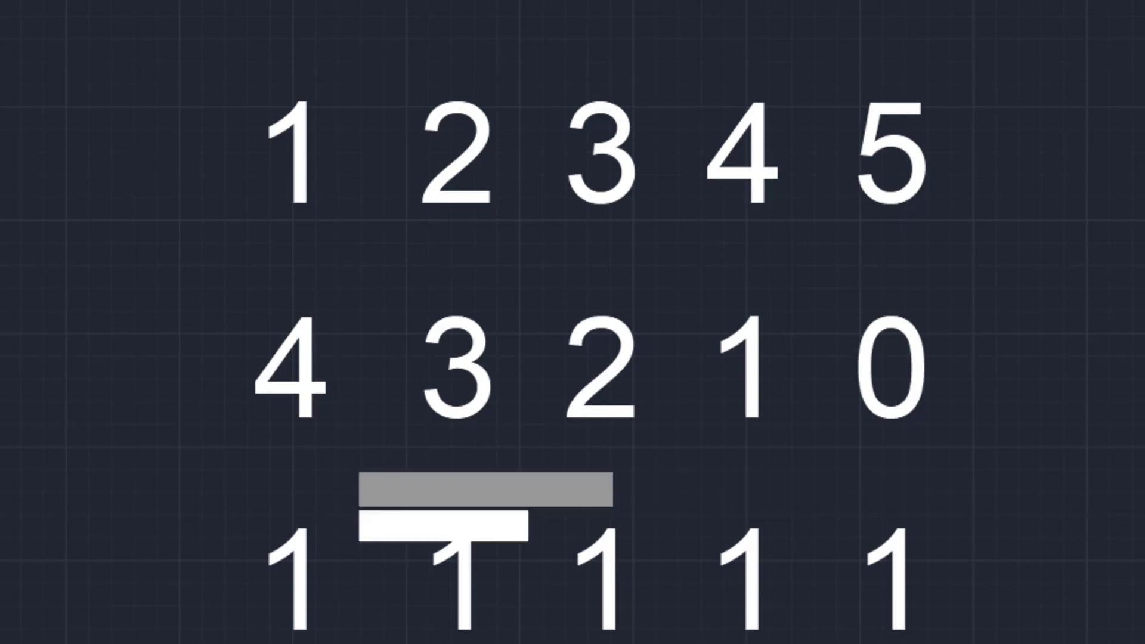
pyautogui.click(429, 520)
pyautogui.write('M')
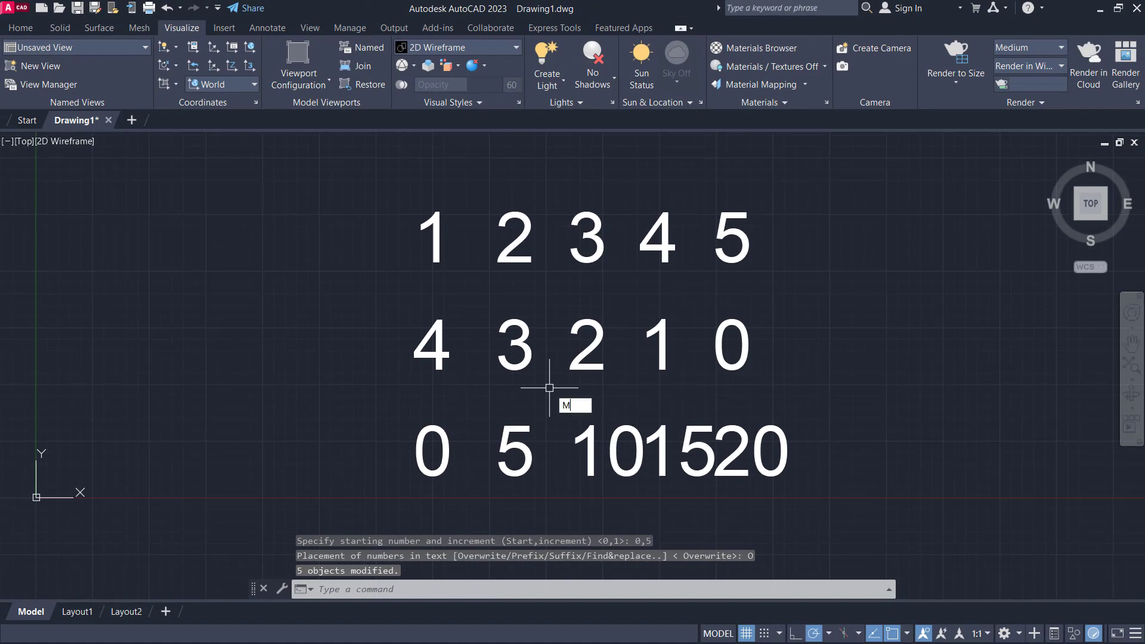
# Move 15 and 20 clear of 10, then move 20 farther right
pyautogui.press('Return')
pyautogui.click(791, 405)
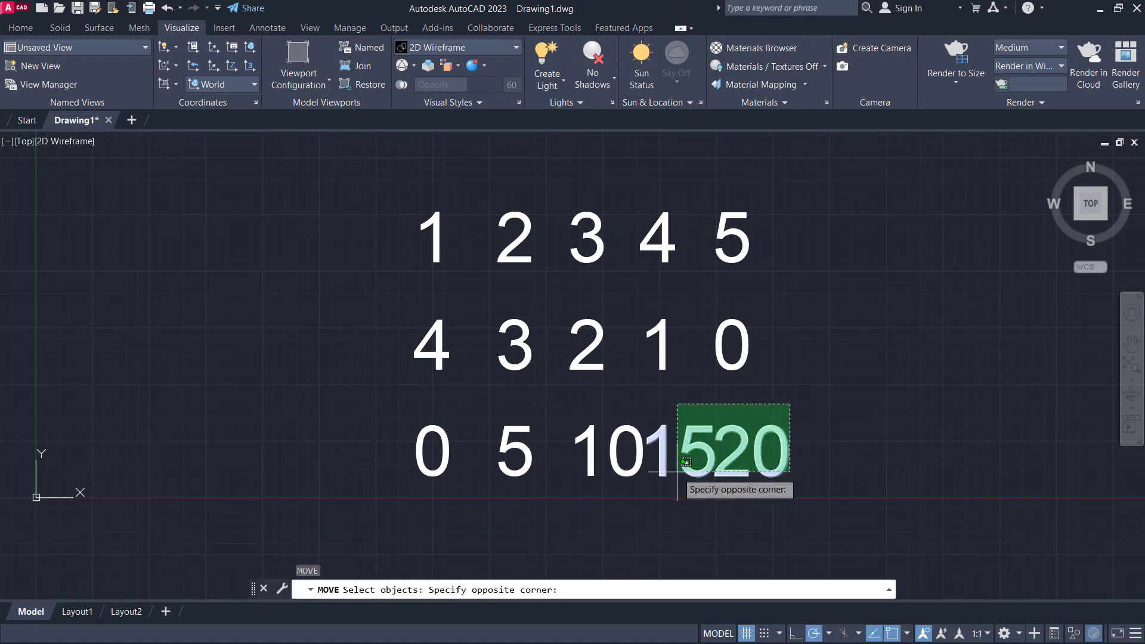
pyautogui.click(686, 461)
pyautogui.press('Return')
pyautogui.click(714, 475)
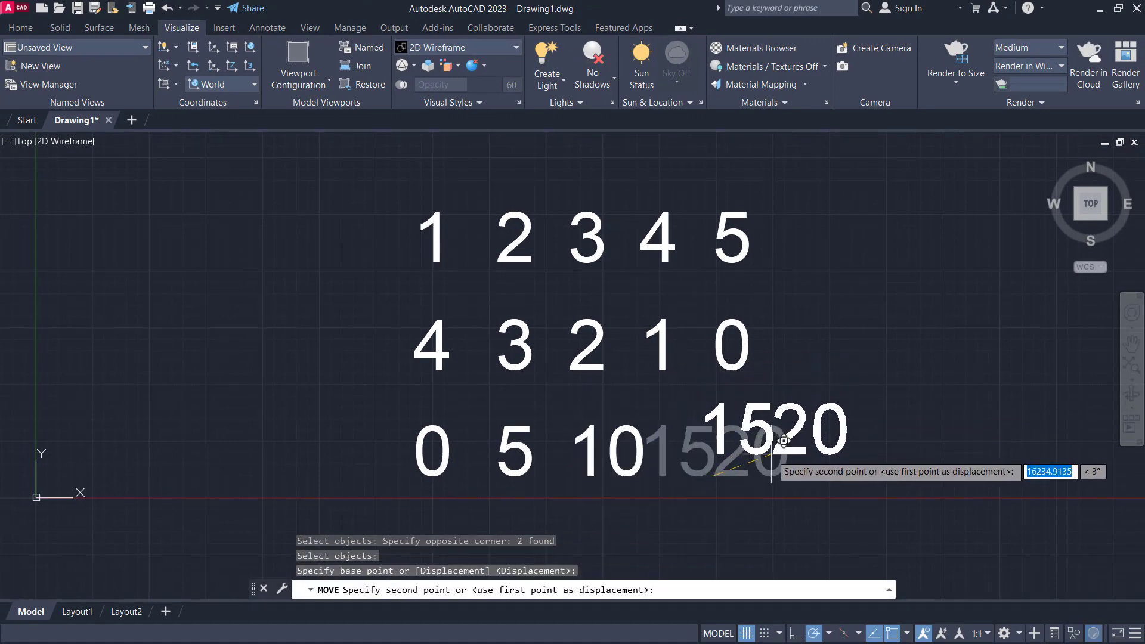
pyautogui.click(763, 462)
pyautogui.press('Return')
pyautogui.click(847, 387)
pyautogui.click(792, 393)
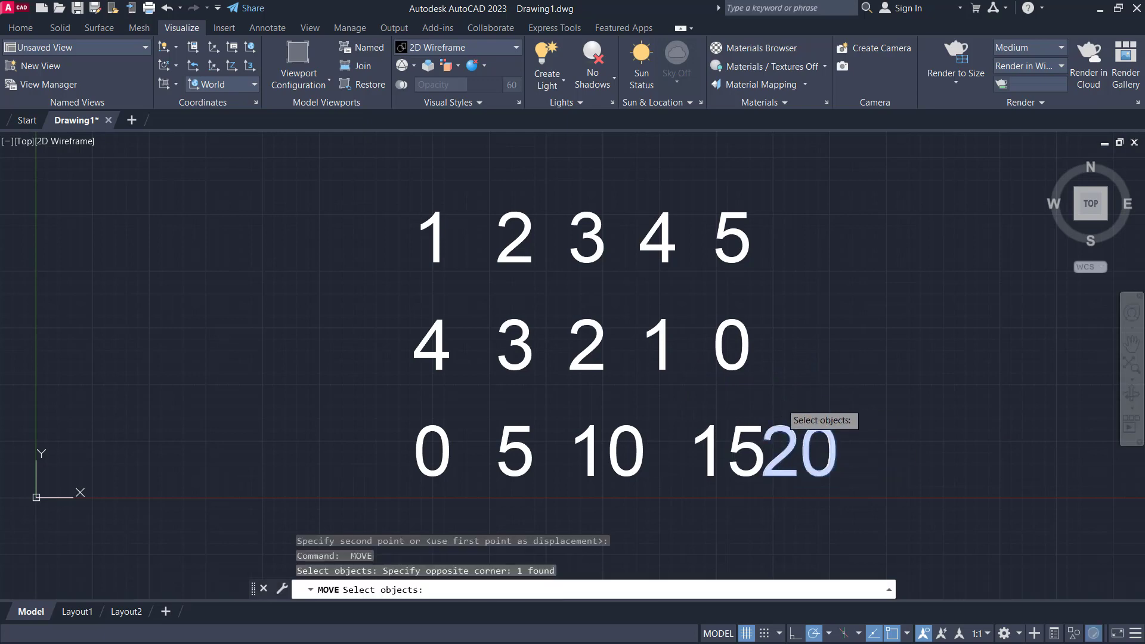
pyautogui.press('Return')
pyautogui.click(817, 380)
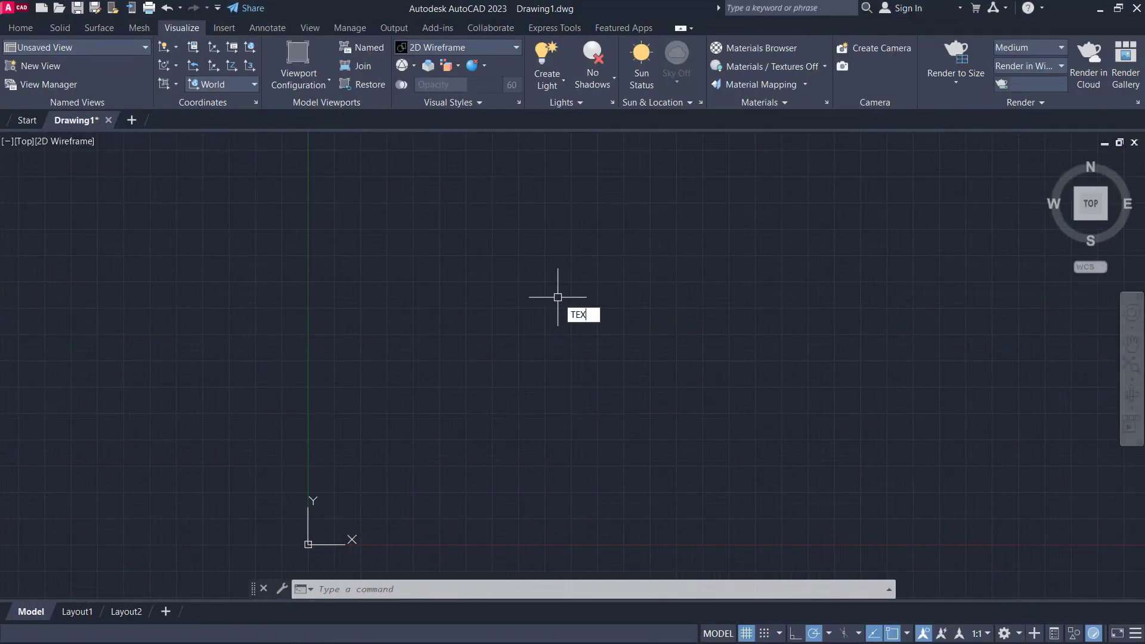
# Place single-line text 'EXAMPLE' with default height and rotation 0
pyautogui.write('T')
pyautogui.press('Return')
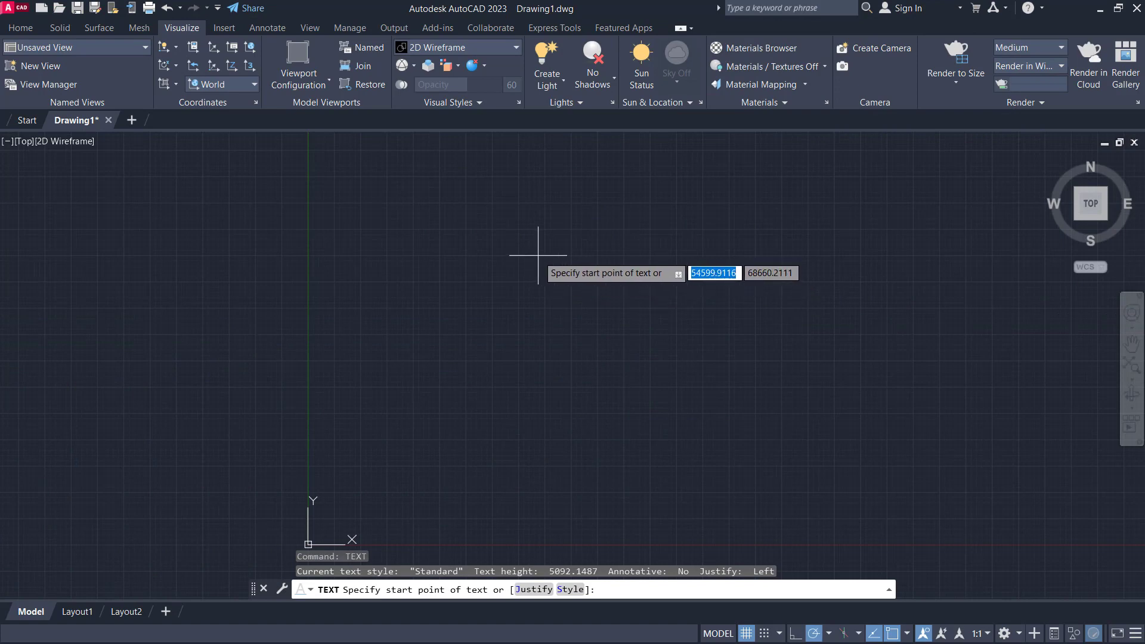
pyautogui.click(538, 255)
pyautogui.press('Return')
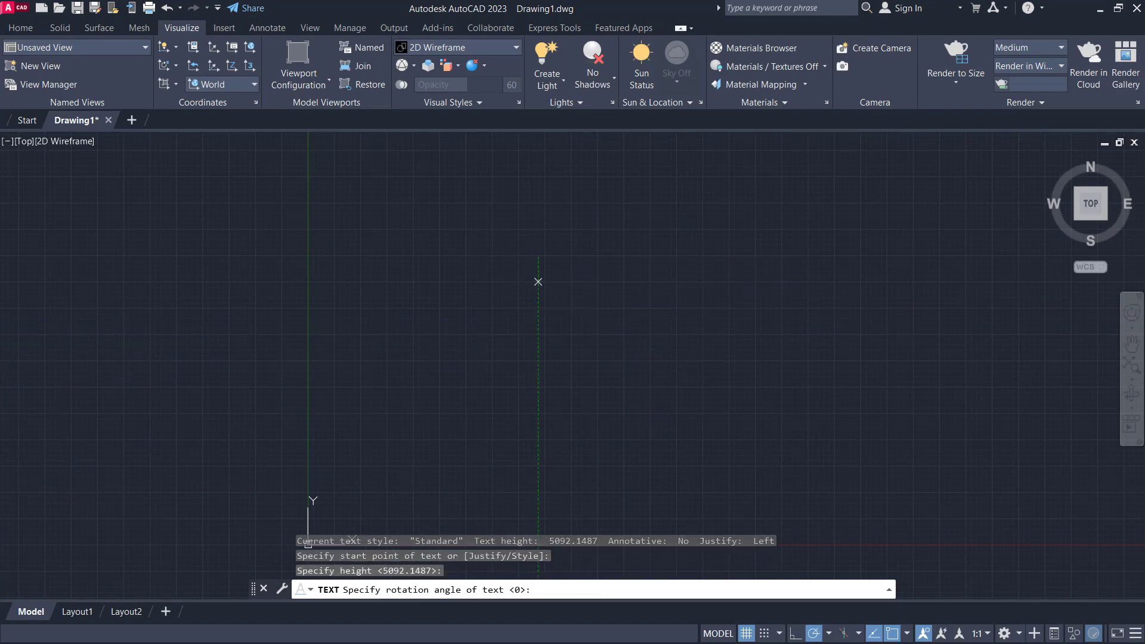
pyautogui.press('Return')
pyautogui.write('E')
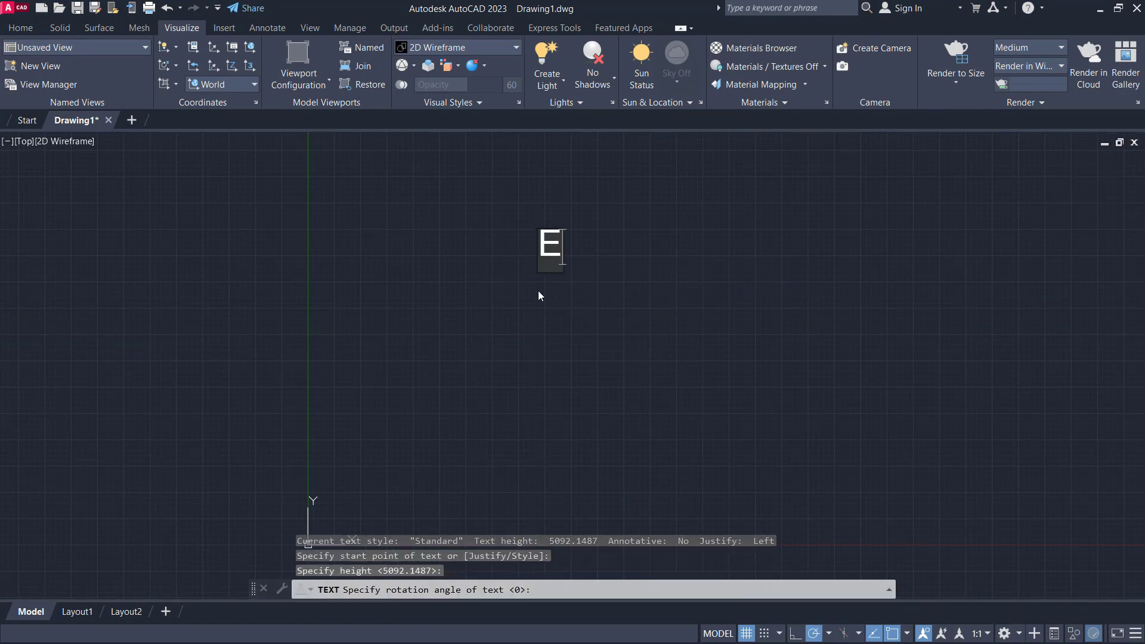
pyautogui.write('XAMPLE')
pyautogui.press('Return')
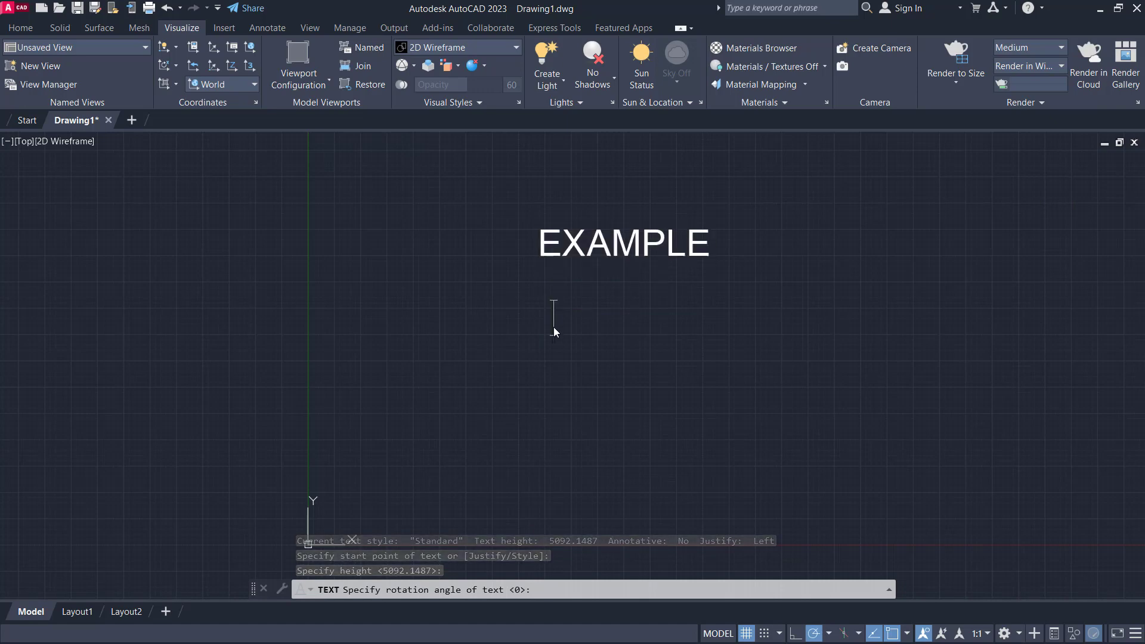
pyautogui.press('Return')
# Copy the EXAMPLE text to four scattered positions around the drawing
pyautogui.write('ct ')
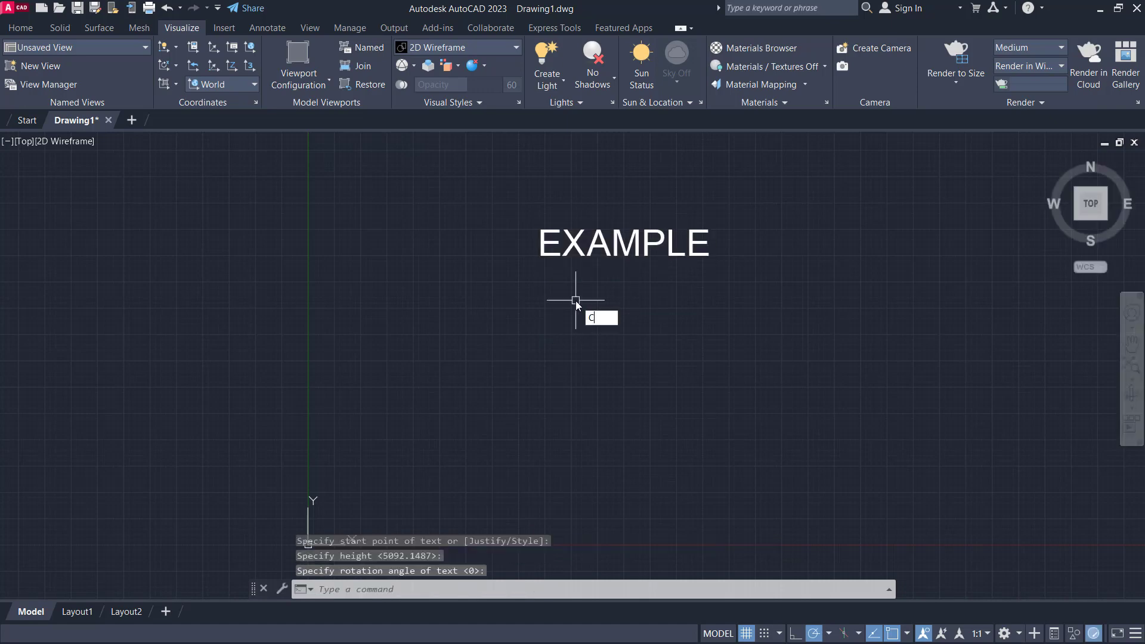
pyautogui.write('o')
pyautogui.press('Return')
pyautogui.click(598, 213)
pyautogui.click(555, 283)
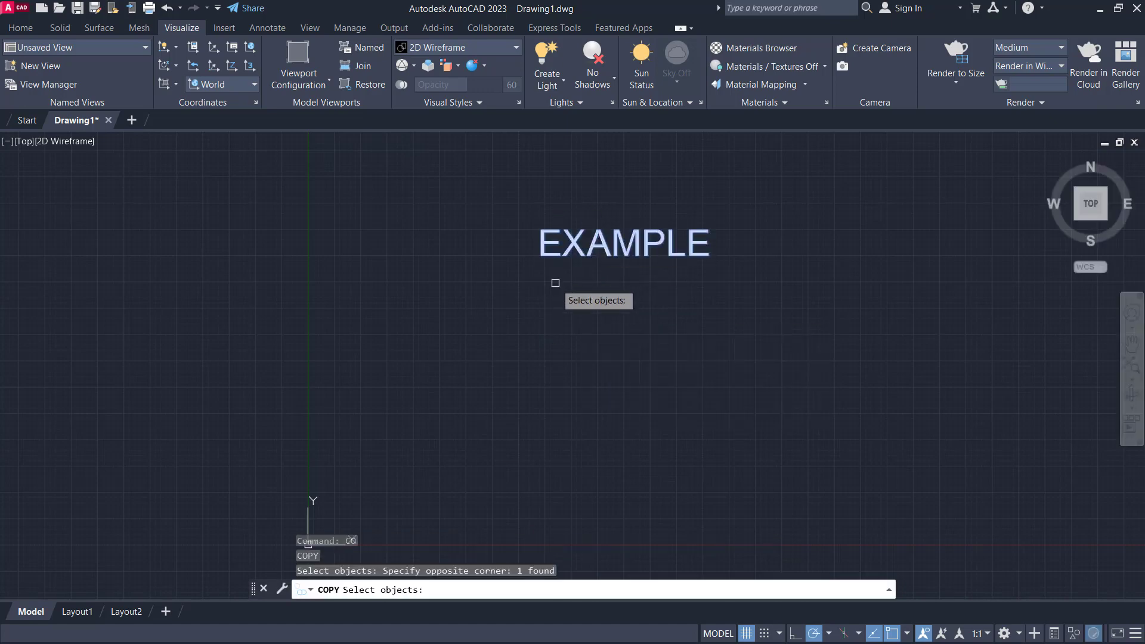
pyautogui.press('Return')
pyautogui.click(473, 273)
pyautogui.click(539, 313)
pyautogui.click(489, 369)
pyautogui.click(457, 420)
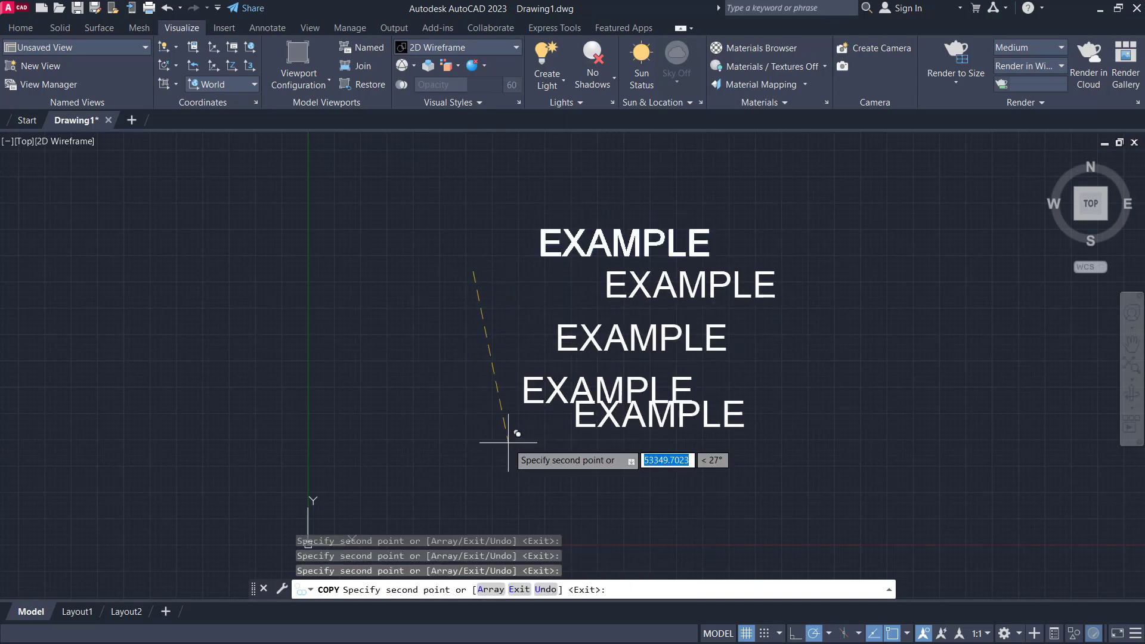
pyautogui.click(508, 443)
pyautogui.press('Return')
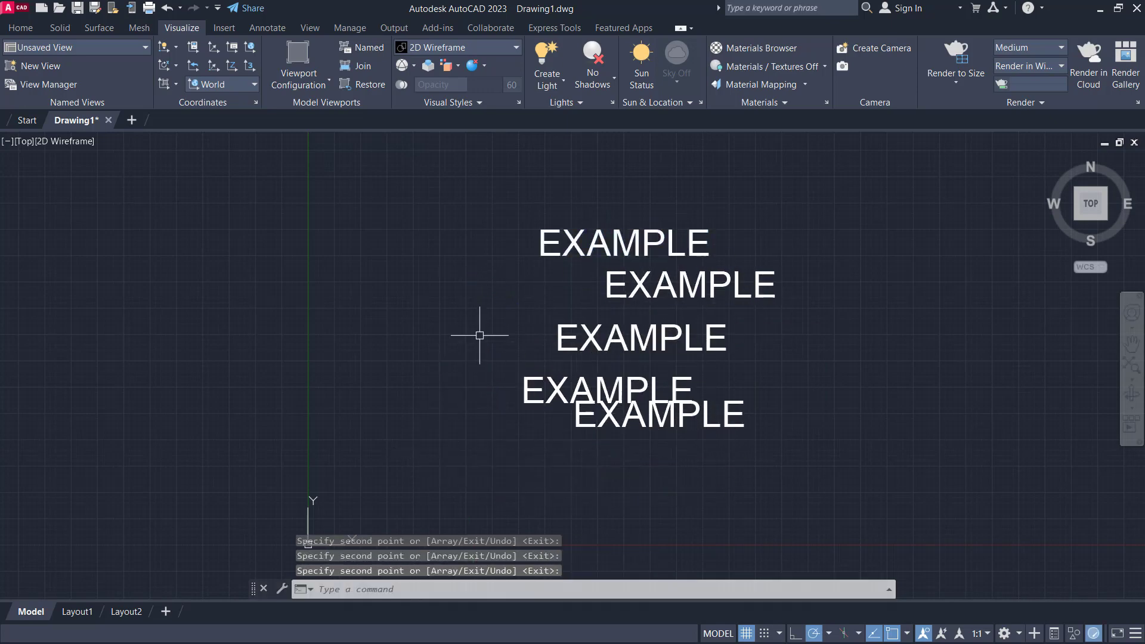
# Draw a short vertical line to the left of the EXAMPLE texts
pyautogui.write('l')
pyautogui.press('Return')
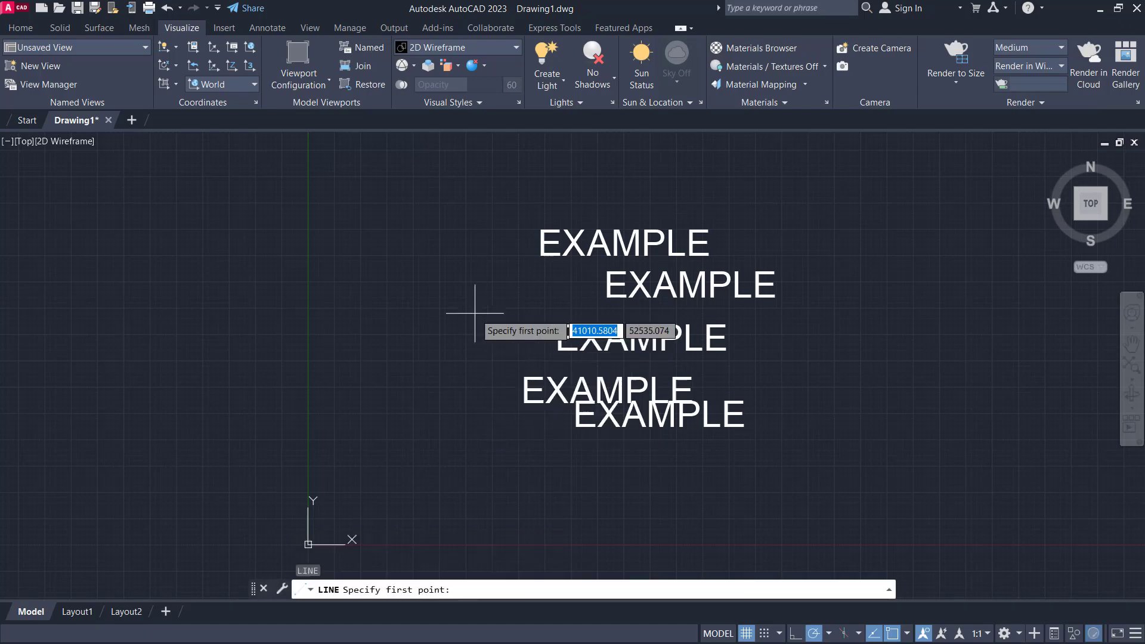
pyautogui.click(413, 248)
pyautogui.click(414, 308)
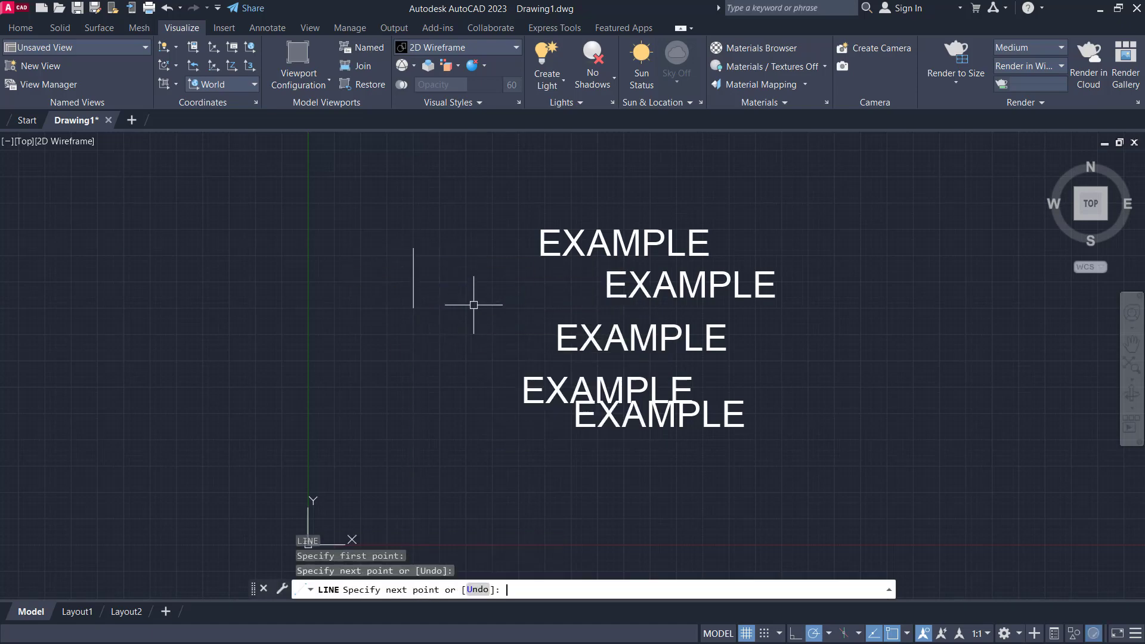
pyautogui.press('Return')
# Customize Quick Properties so text objects show Geometry > Position X
pyautogui.click(540, 258)
pyautogui.write('QUICK')
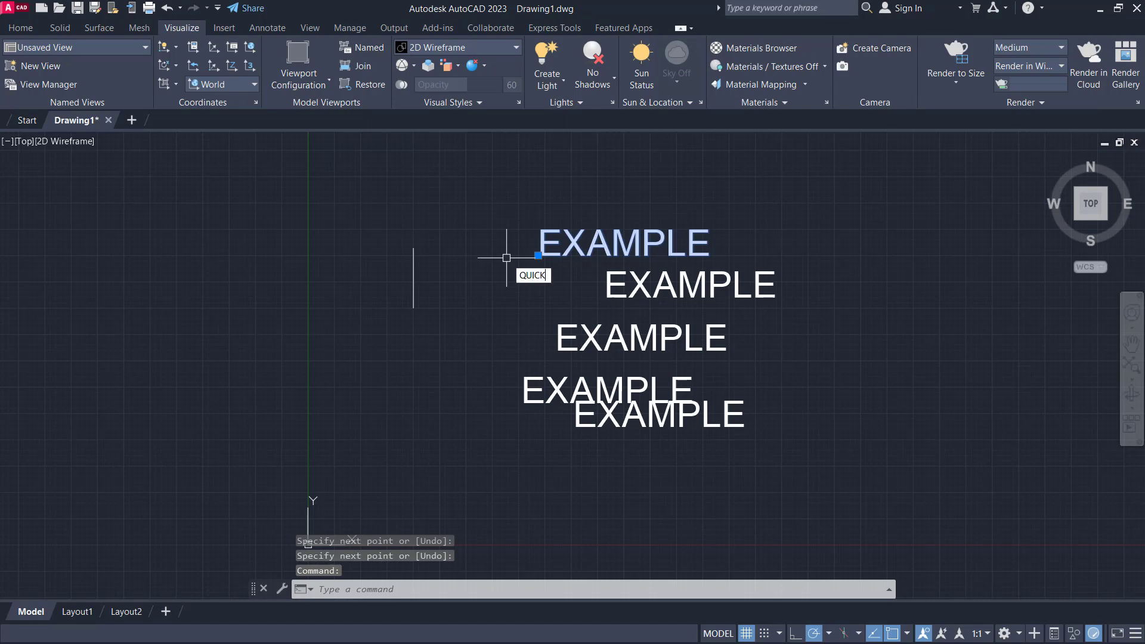
pyautogui.write('PROPERTIES')
pyautogui.press('Return')
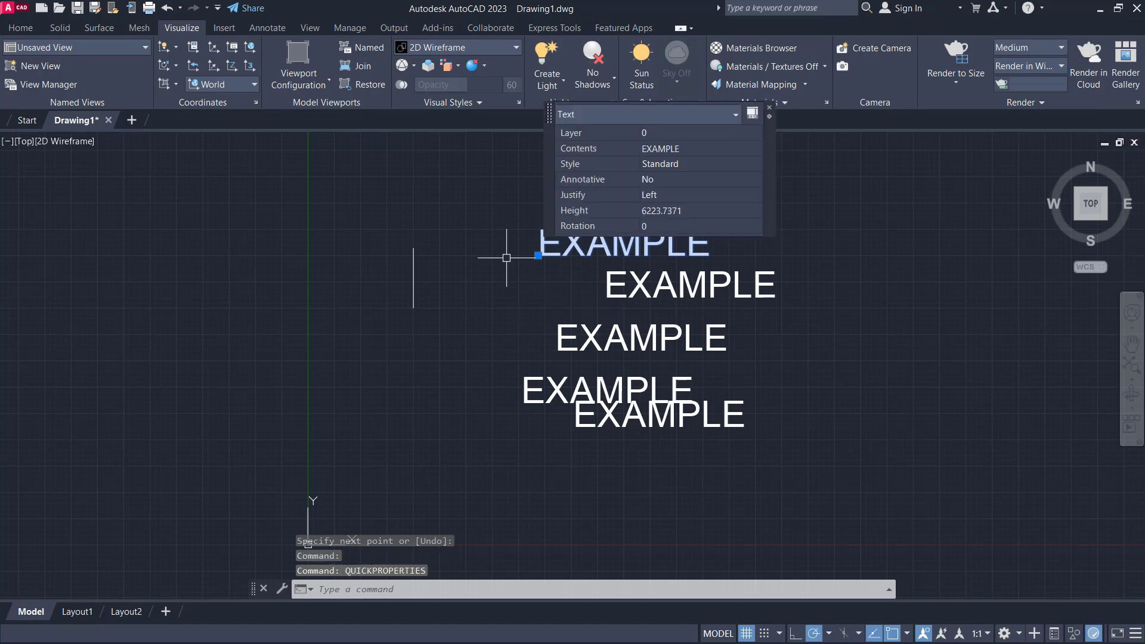
pyautogui.click(756, 114)
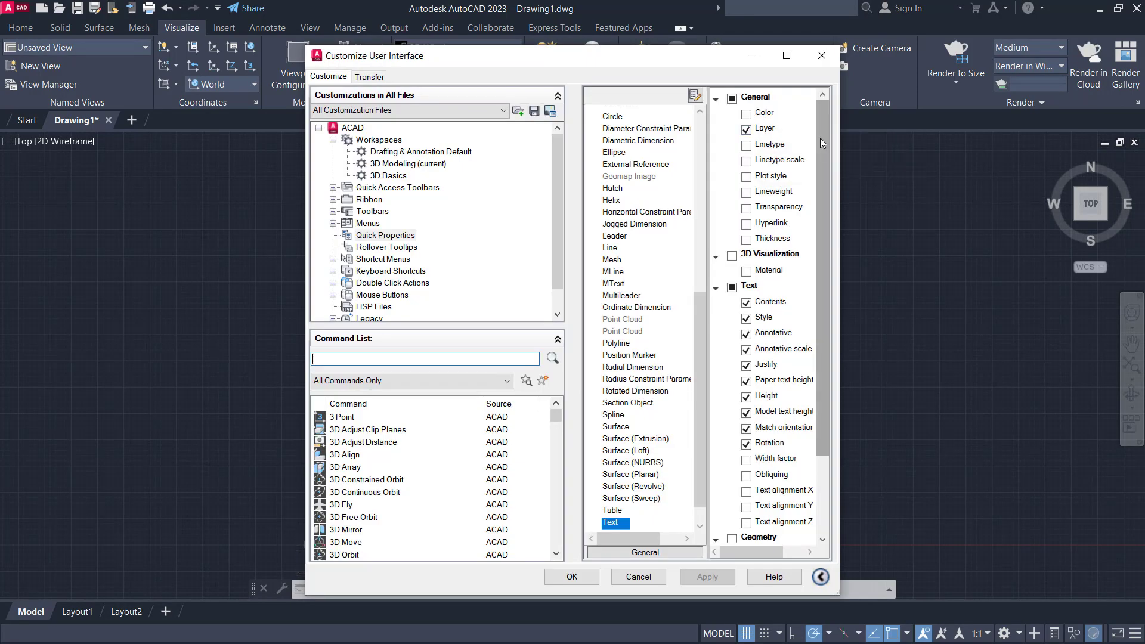
pyautogui.moveTo(825, 144); pyautogui.dragTo(821, 238)
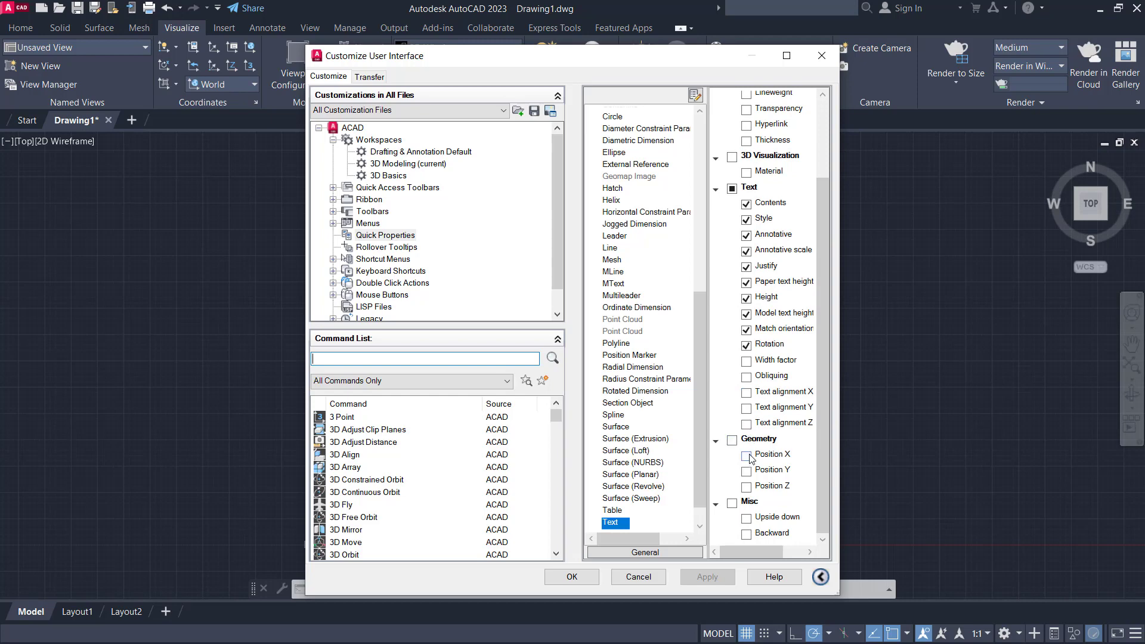
pyautogui.click(566, 581)
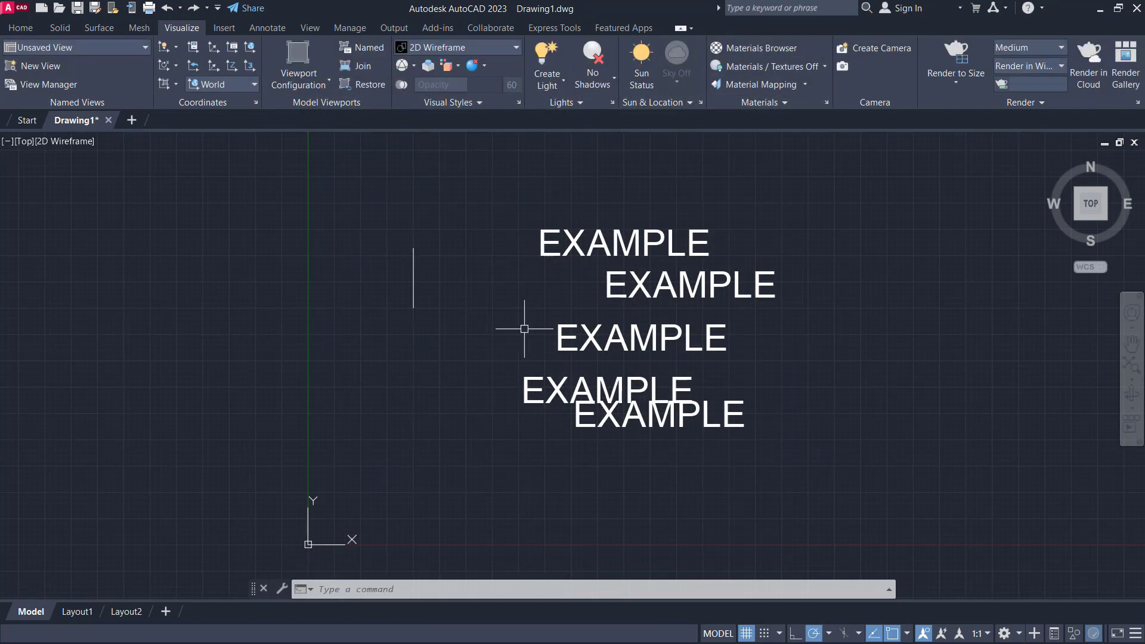
# Select all five EXAMPLE texts and use QuickCalc to pick the line's lower endpoint
pyautogui.click(756, 216)
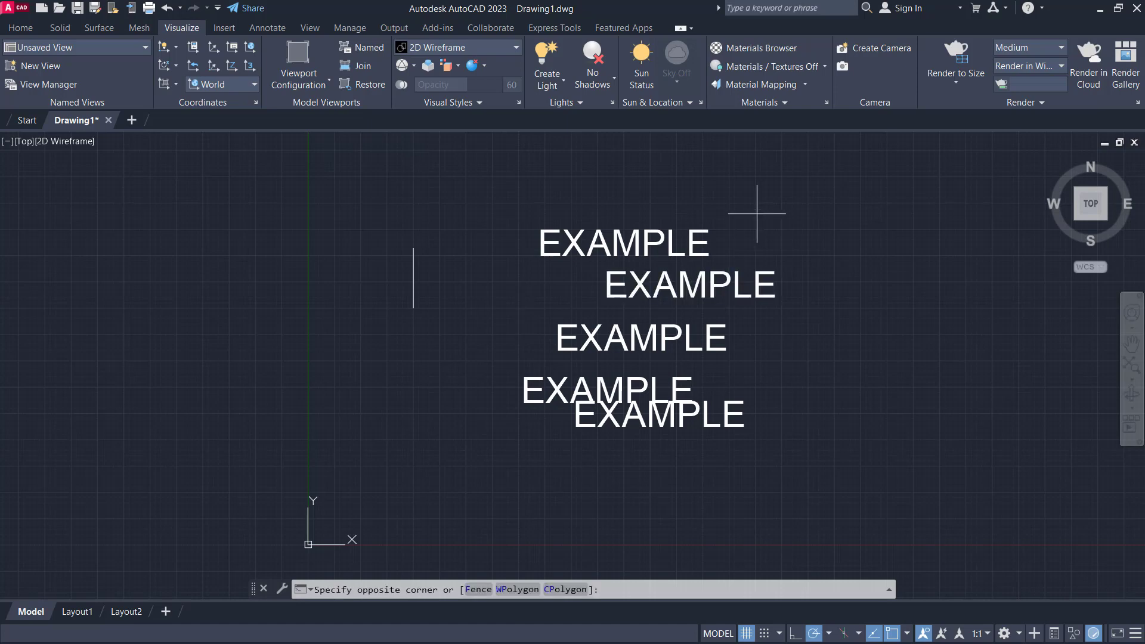
pyautogui.click(617, 444)
pyautogui.write('QUICKP')
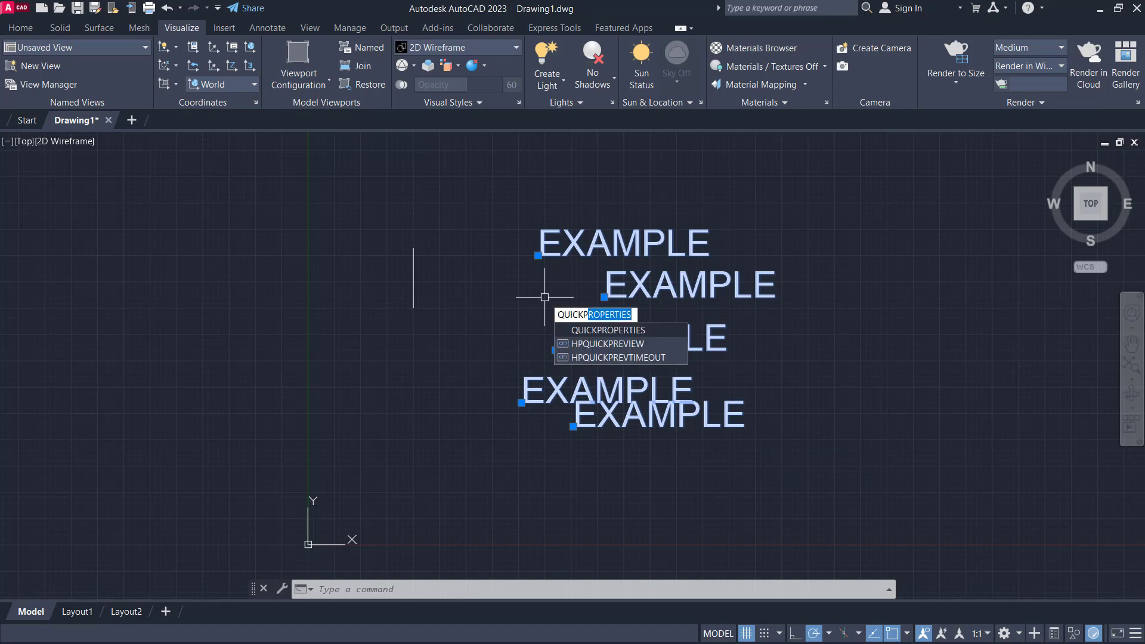
pyautogui.press('Return')
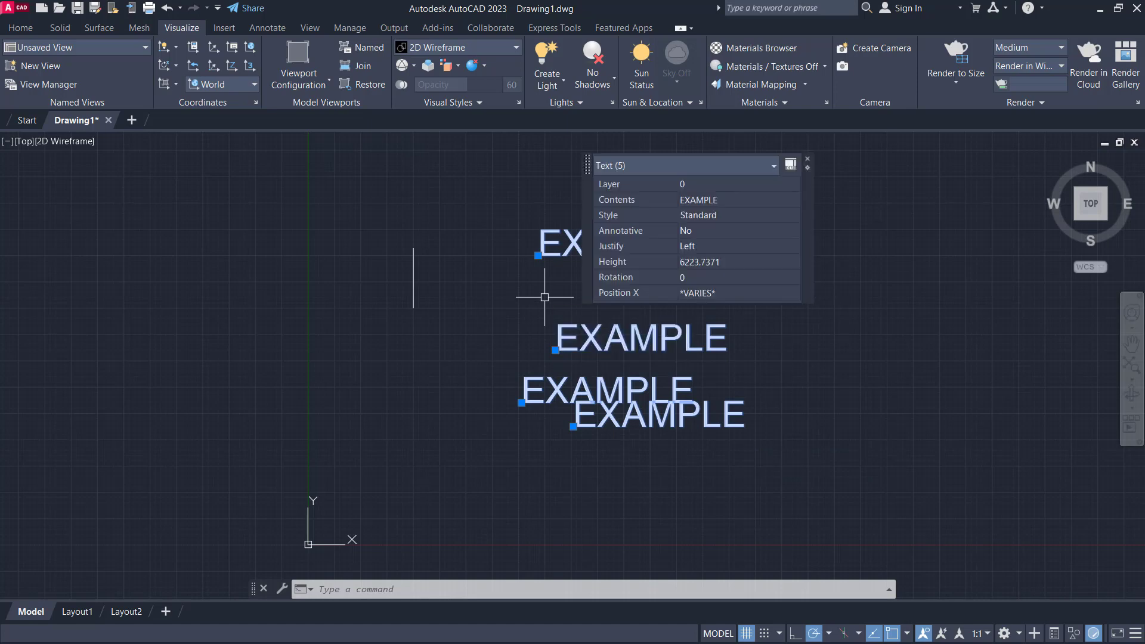
pyautogui.click(704, 293)
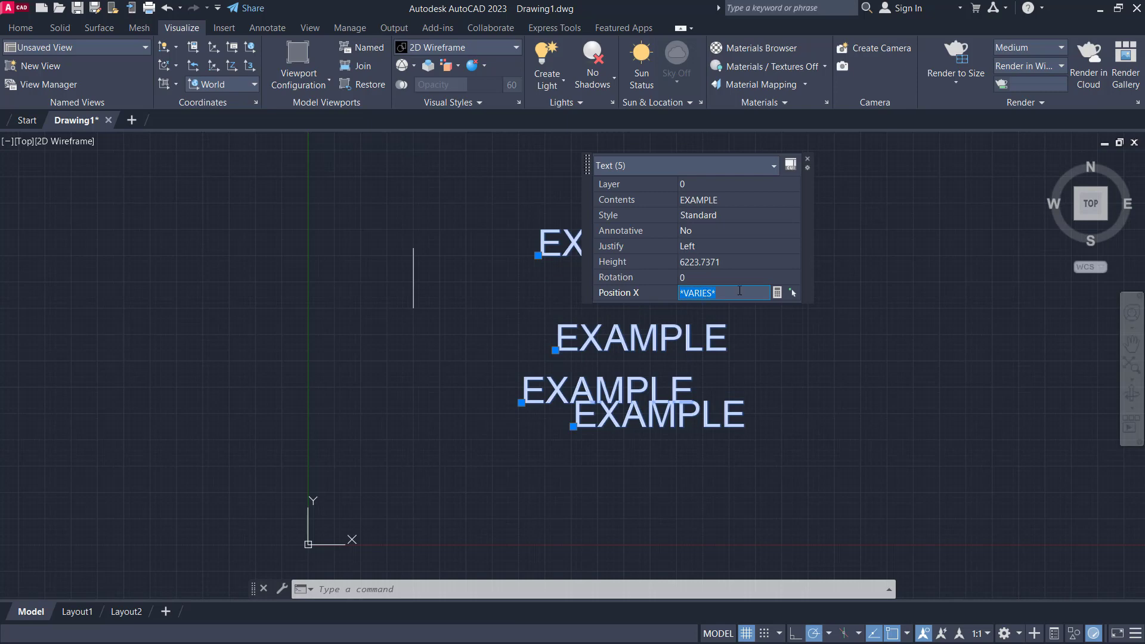
pyautogui.click(778, 293)
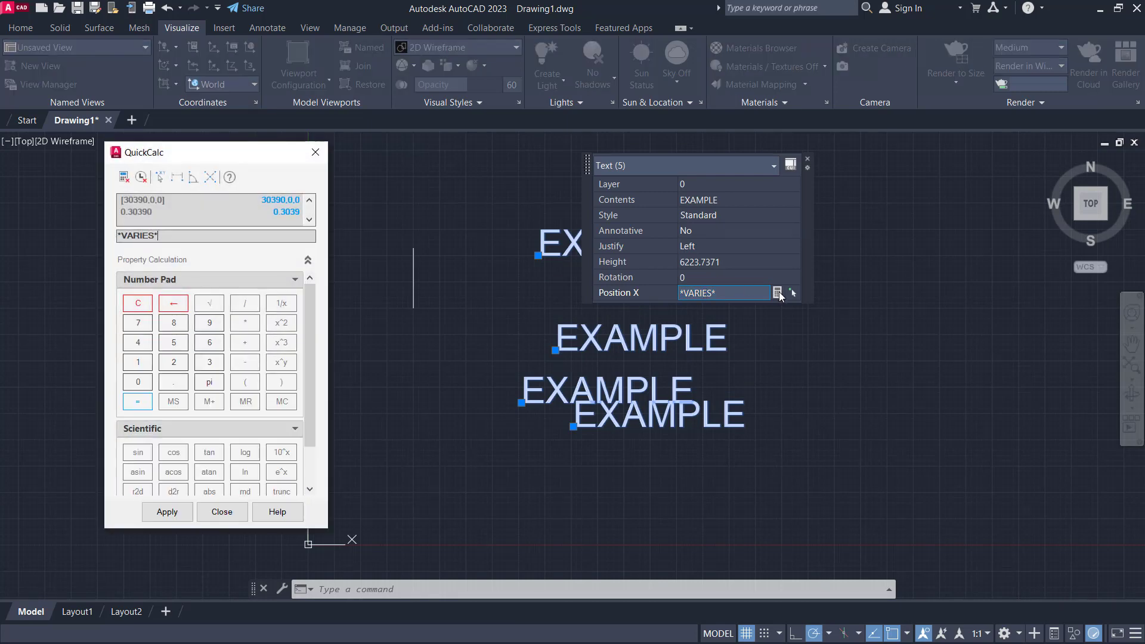
pyautogui.click(158, 177)
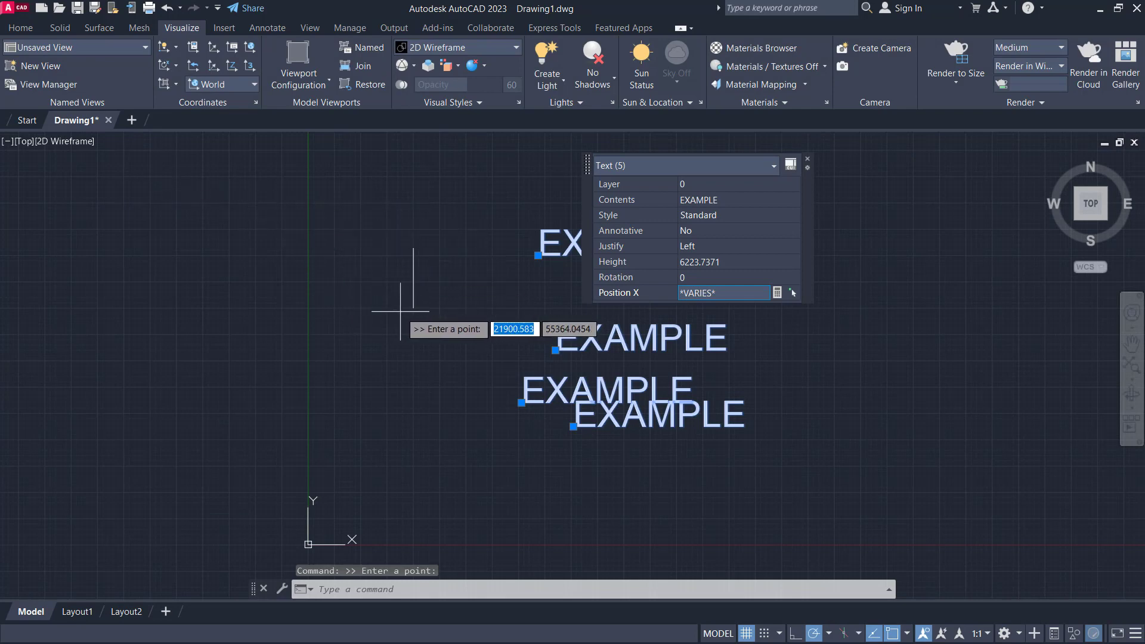
pyautogui.click(412, 309)
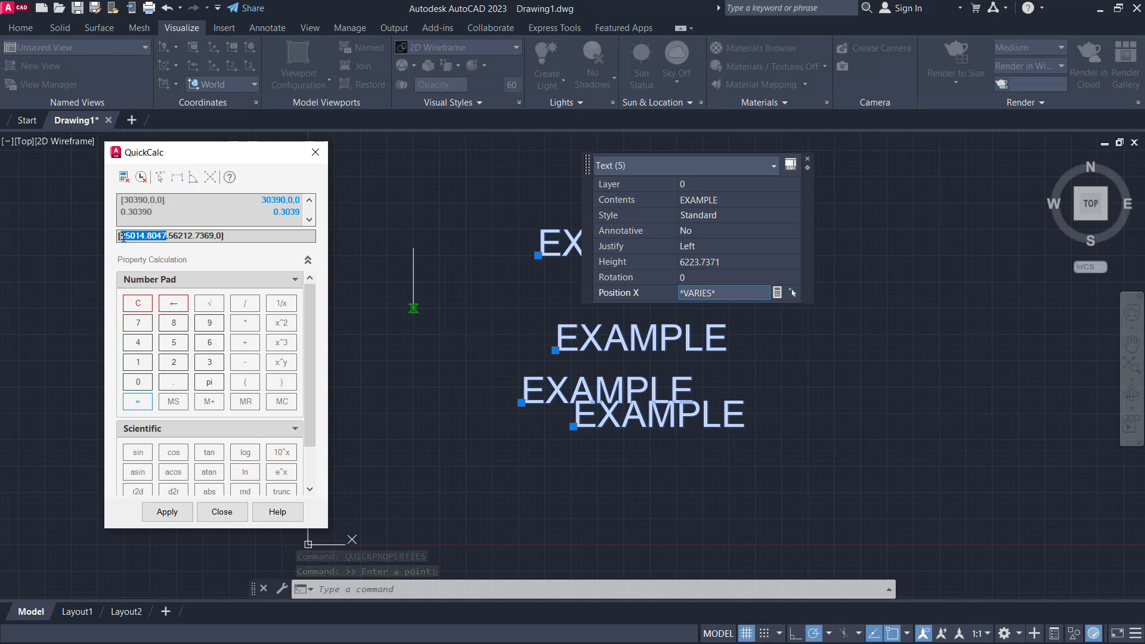
# Copy X 25014.8047 from QuickCalc and apply it as Position X to all texts
pyautogui.rightClick(139, 237)
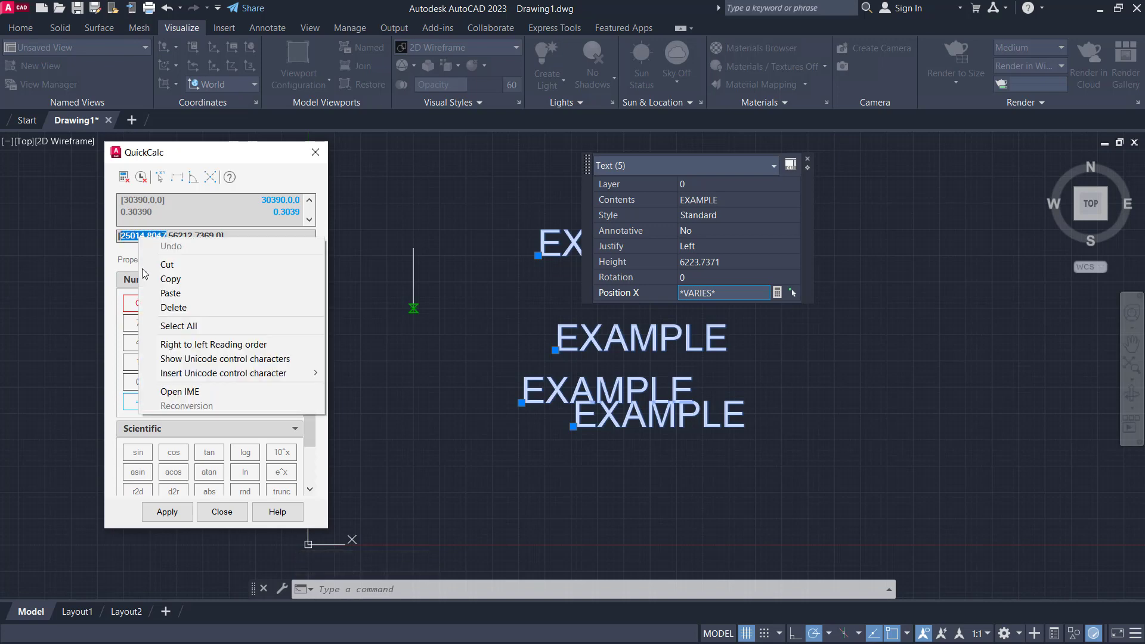
pyautogui.click(168, 279)
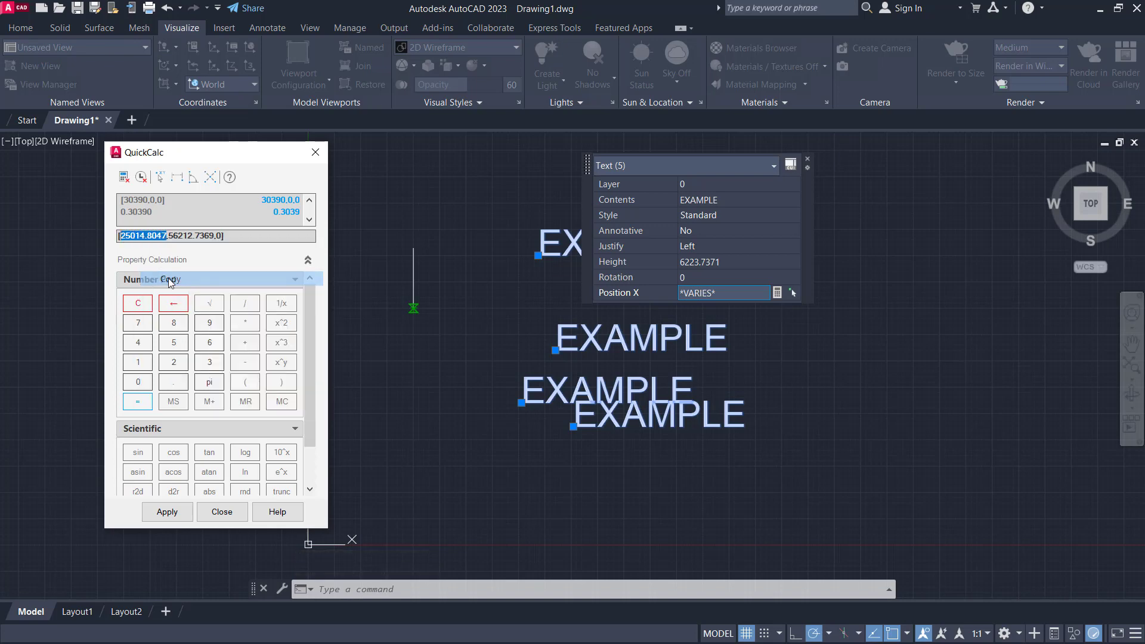
pyautogui.click(316, 153)
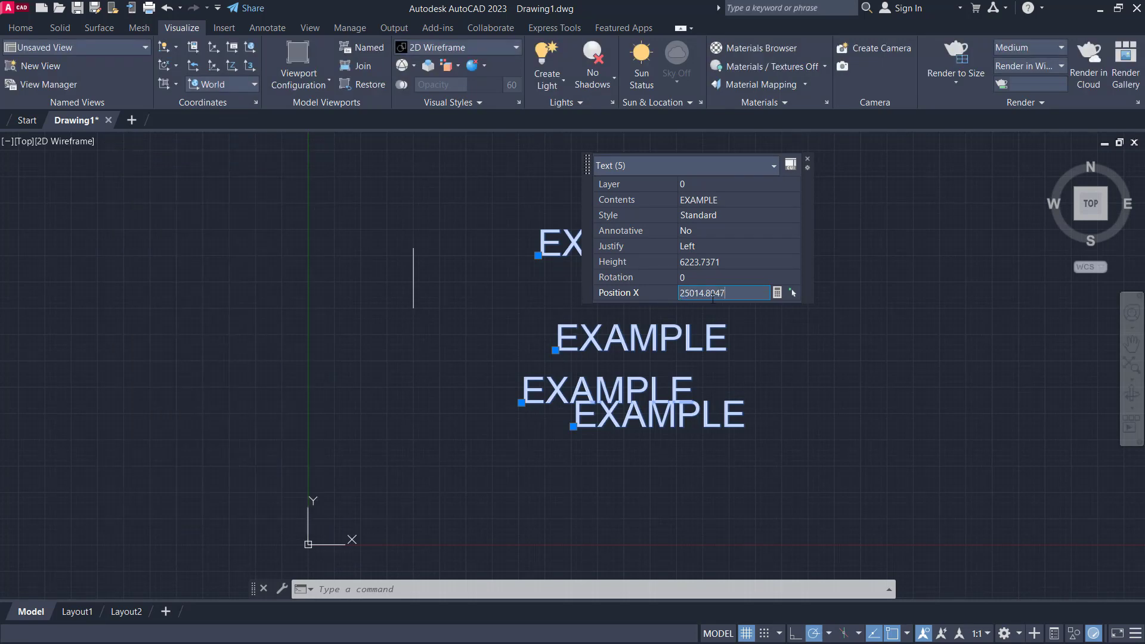
pyautogui.press('Return')
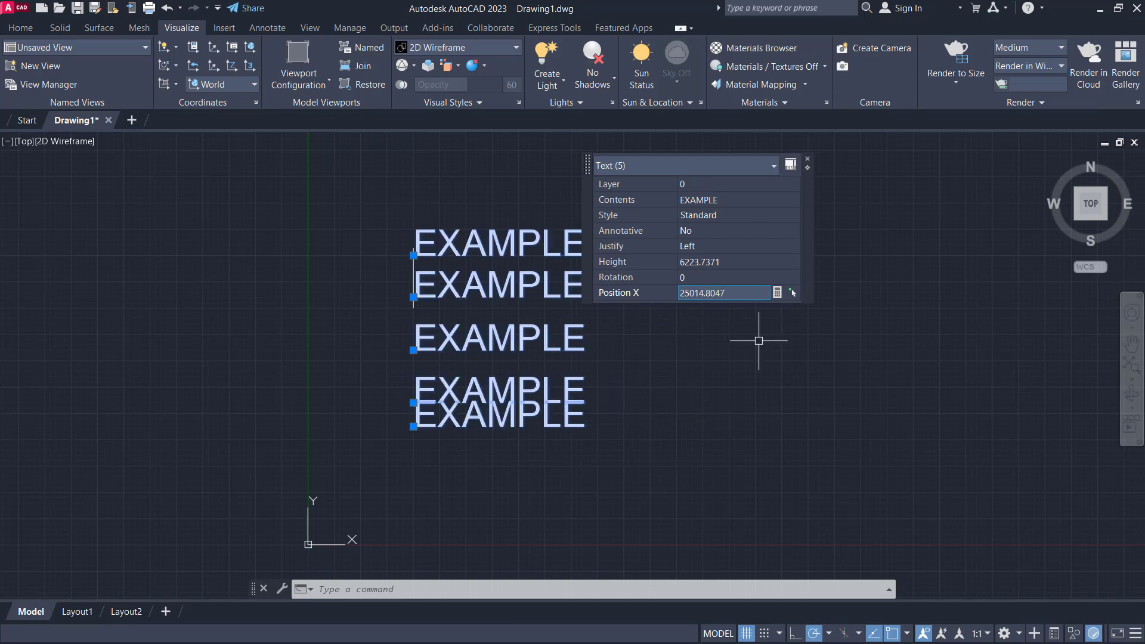
pyautogui.click(808, 161)
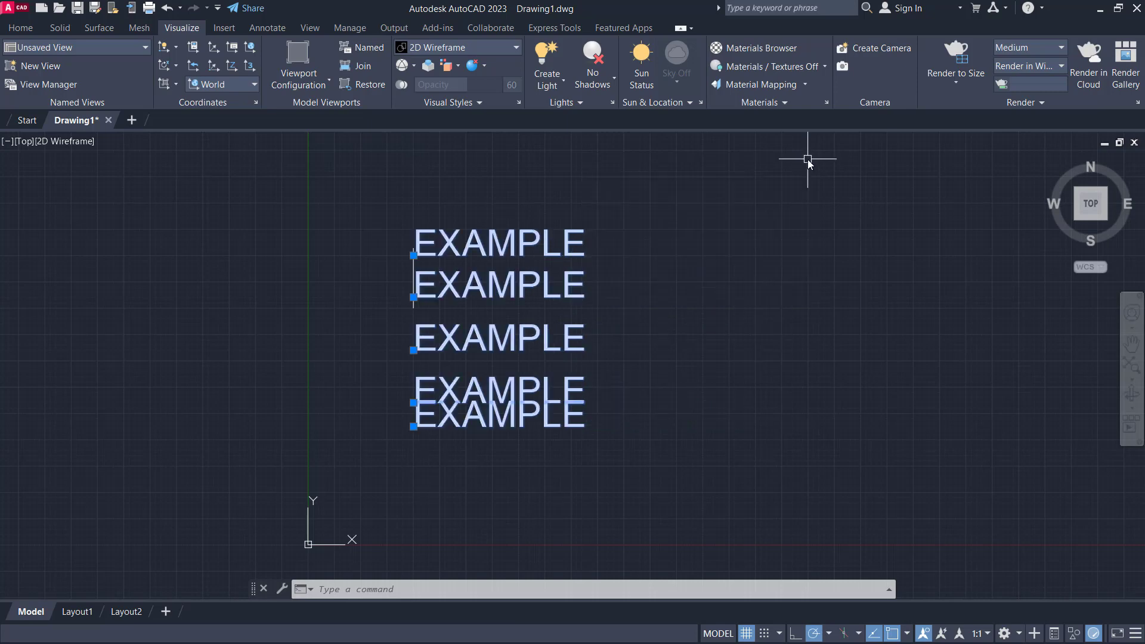
pyautogui.moveTo(530, 290); pyautogui.dragTo(619, 297, button='middle')
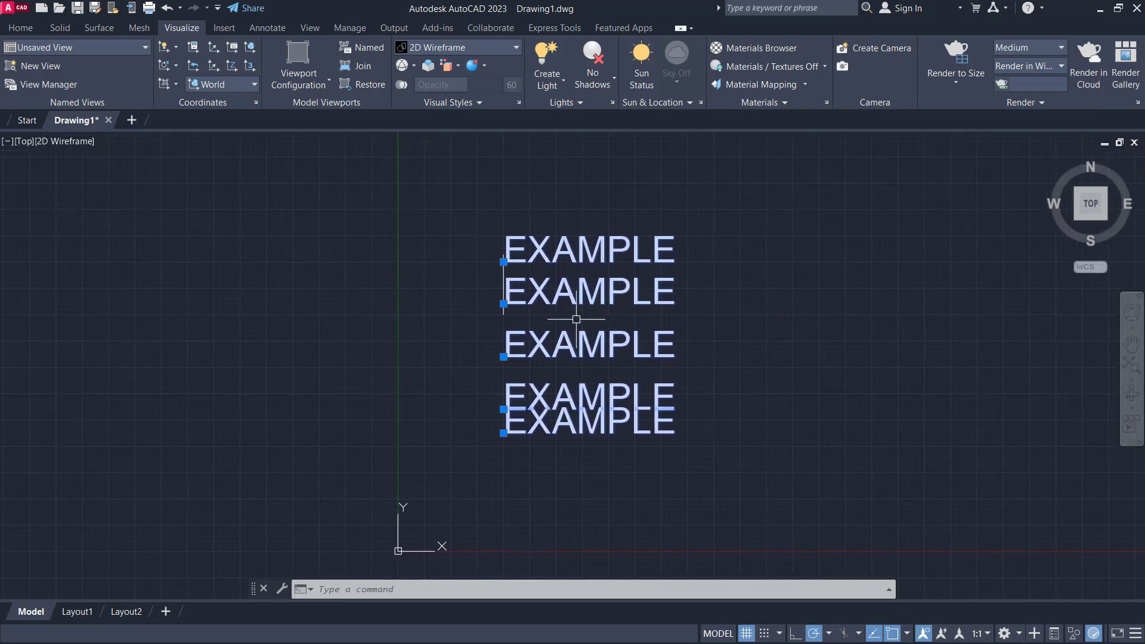
pyautogui.press('Escape')
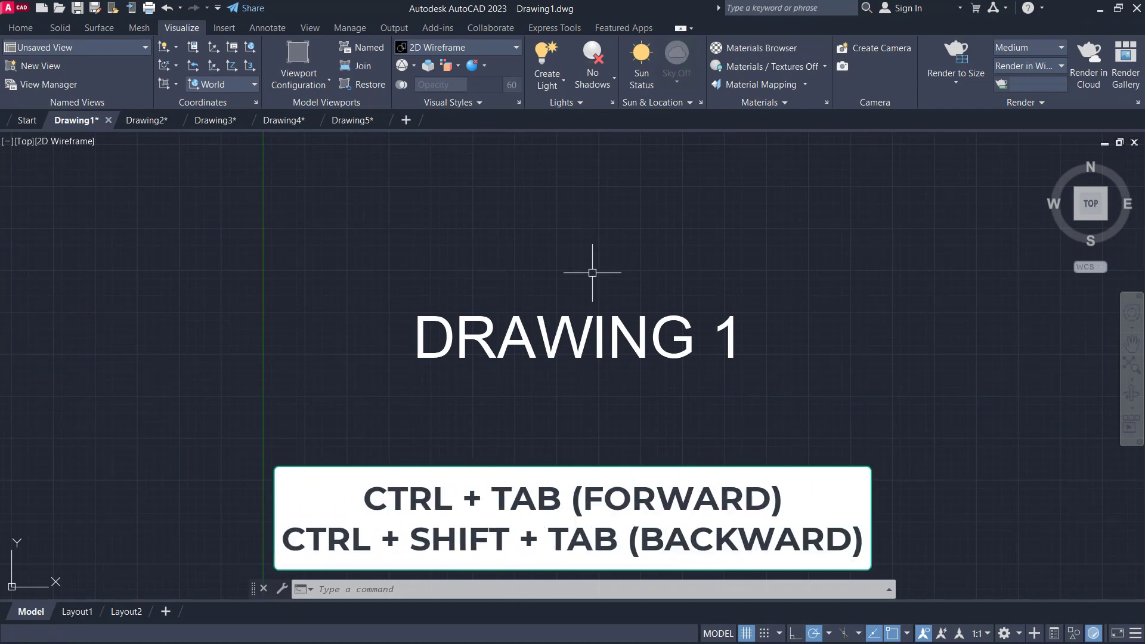
pyautogui.hotkey('ctrl', 'Tab')
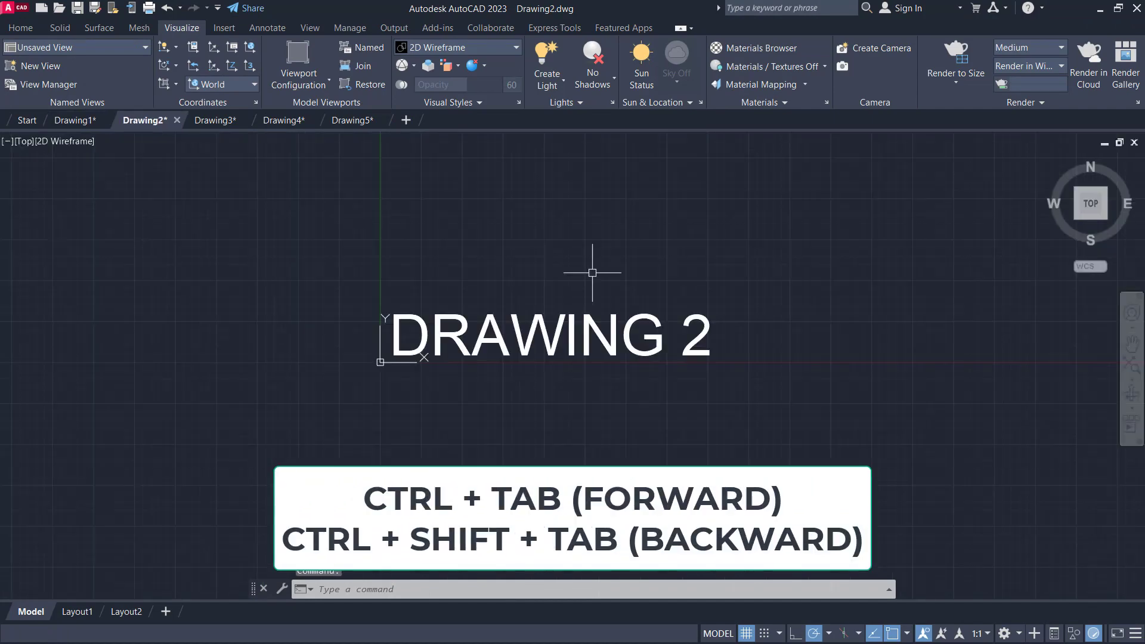
pyautogui.hotkey('ctrl', 'Tab')
pyautogui.hotkey('ctrl', 'Tab')
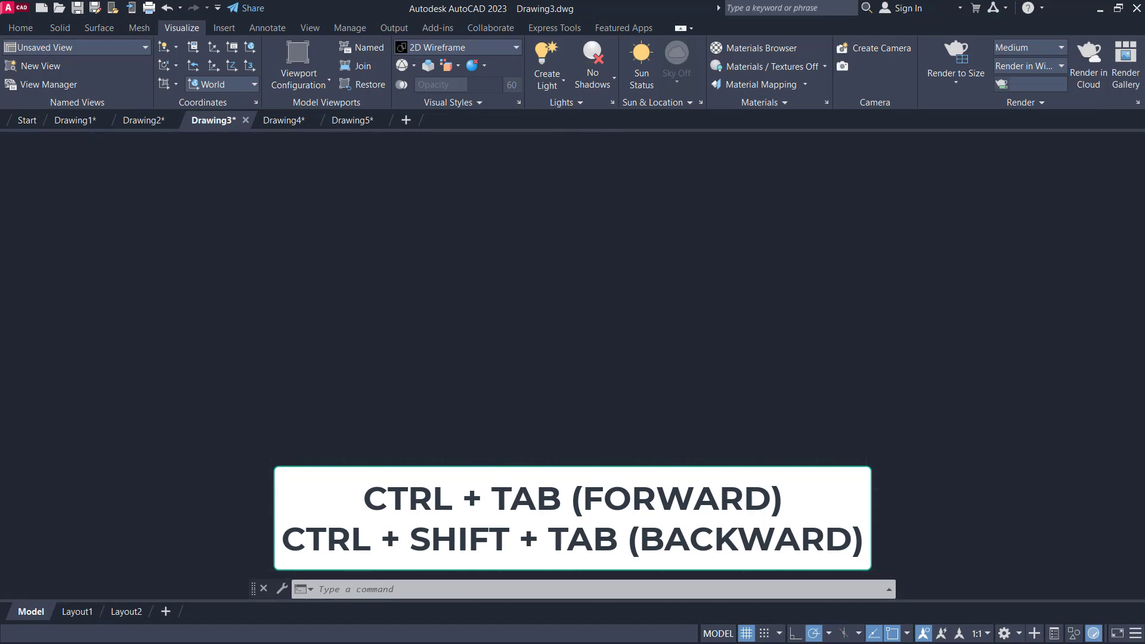
pyautogui.hotkey('ctrl', 'Tab')
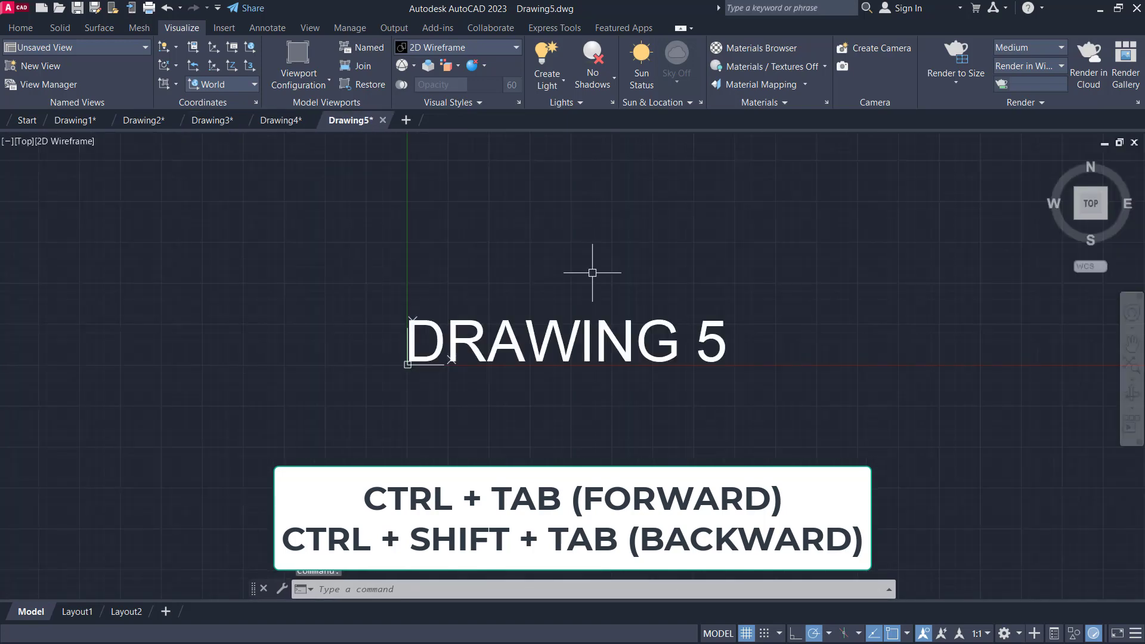
pyautogui.hotkey('ctrl', 'shift', 'Tab')
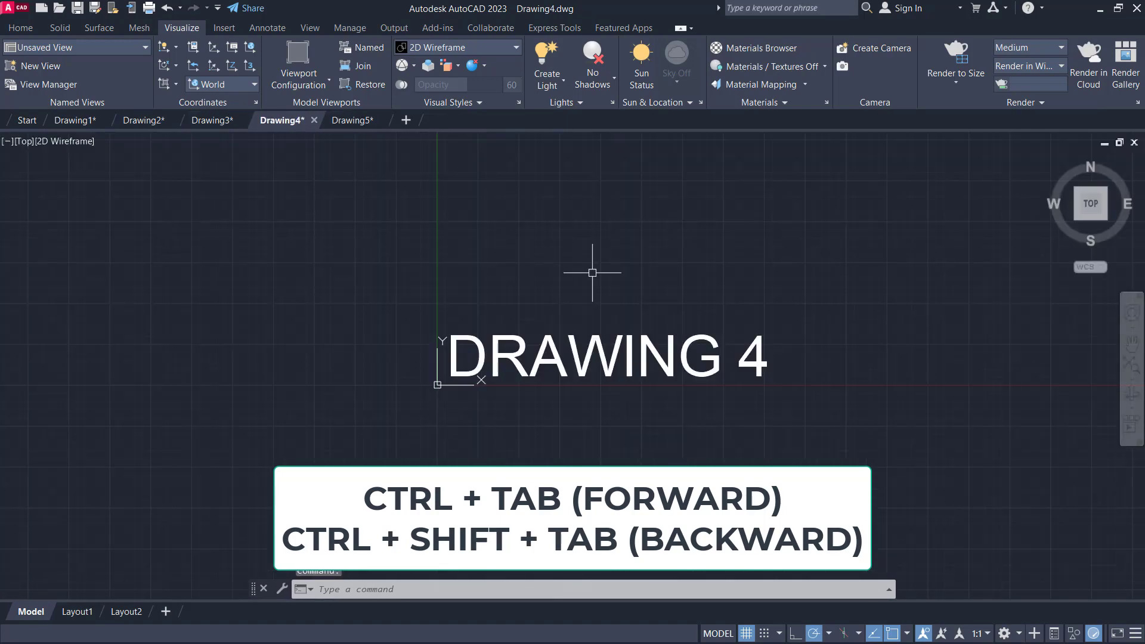
pyautogui.hotkey('ctrl', 'shift', 'Tab')
pyautogui.hotkey('ctrl', 'shift', 'Tab')
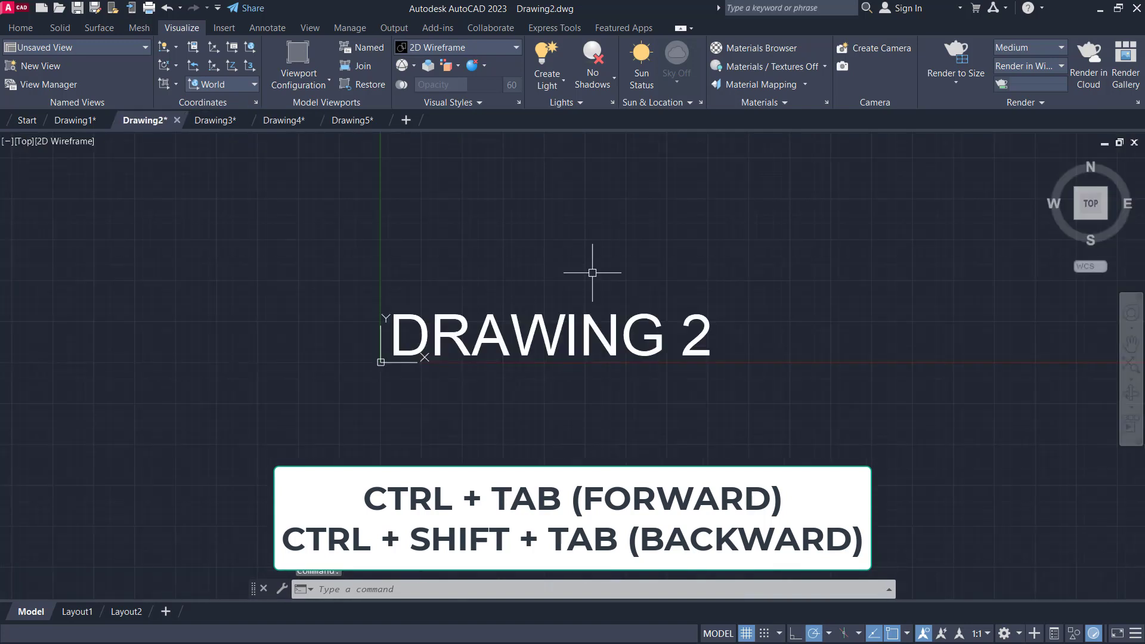
pyautogui.hotkey('ctrl', 'shift', 'Tab')
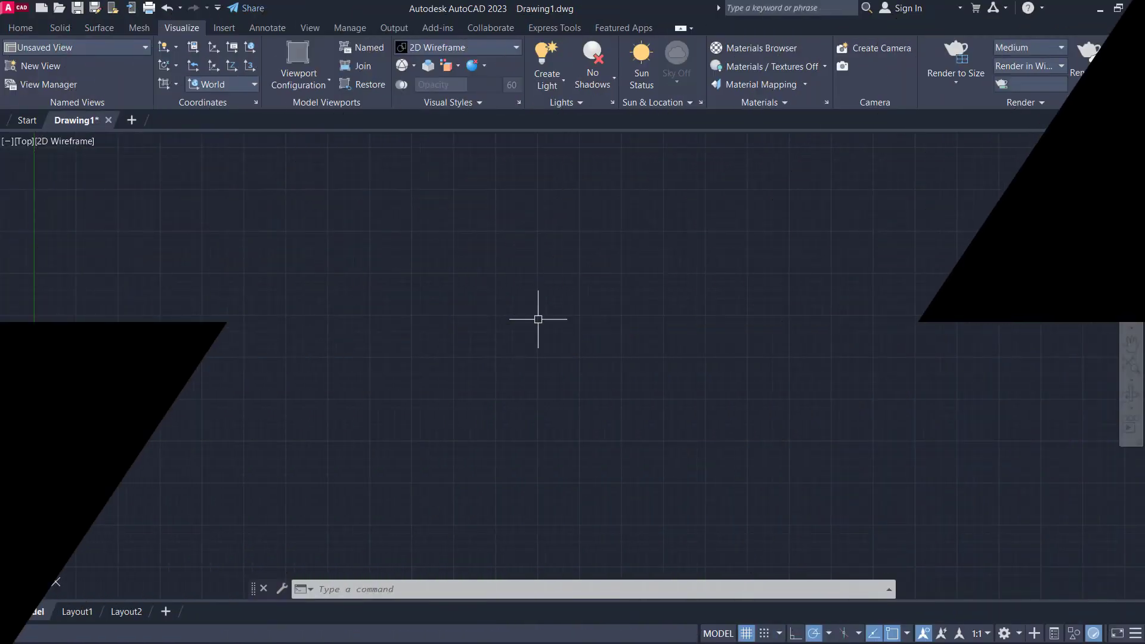
# Draw a rectangle with the REC command
pyautogui.write('REC')
pyautogui.press('Return')
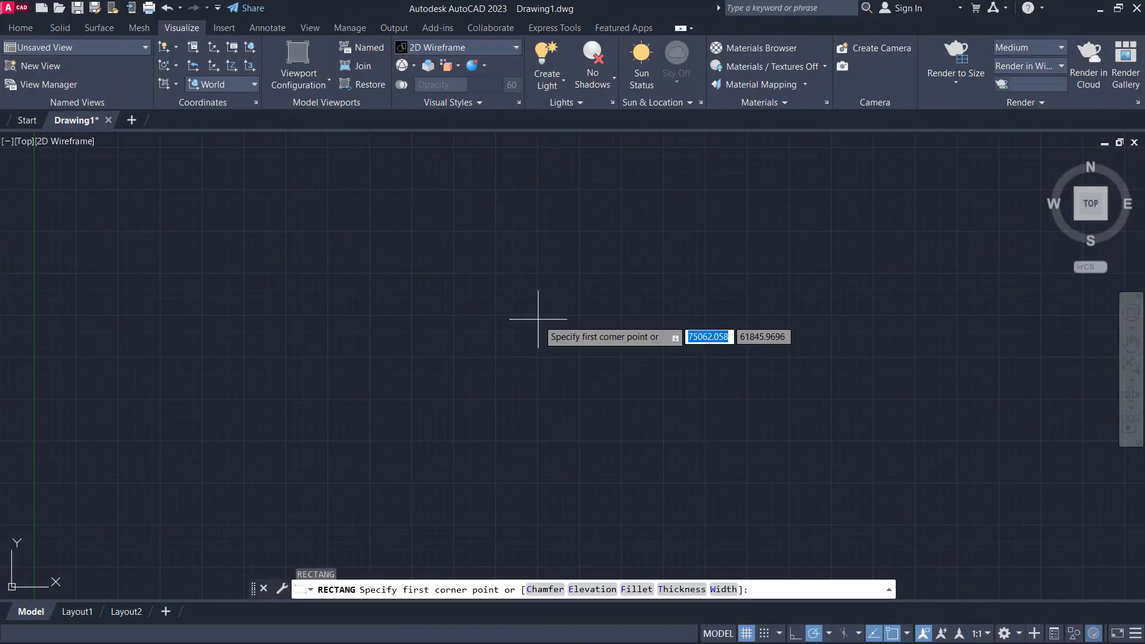
pyautogui.click(368, 251)
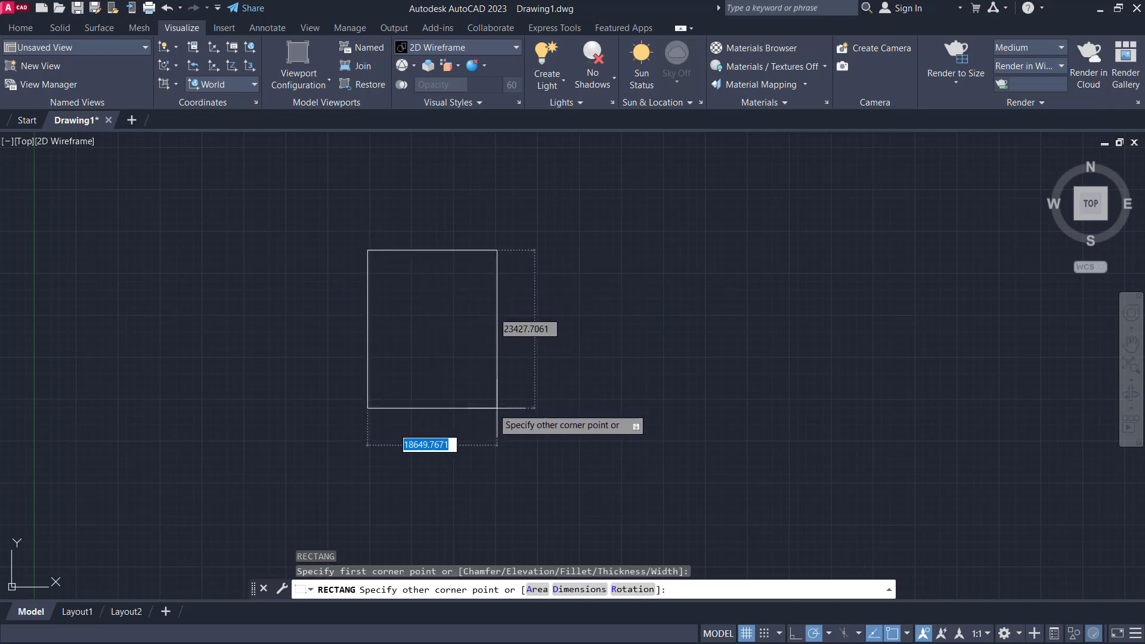
pyautogui.click(543, 412)
# Copy the rectangle to a spot on its right, then start HATCH
pyautogui.write('C')
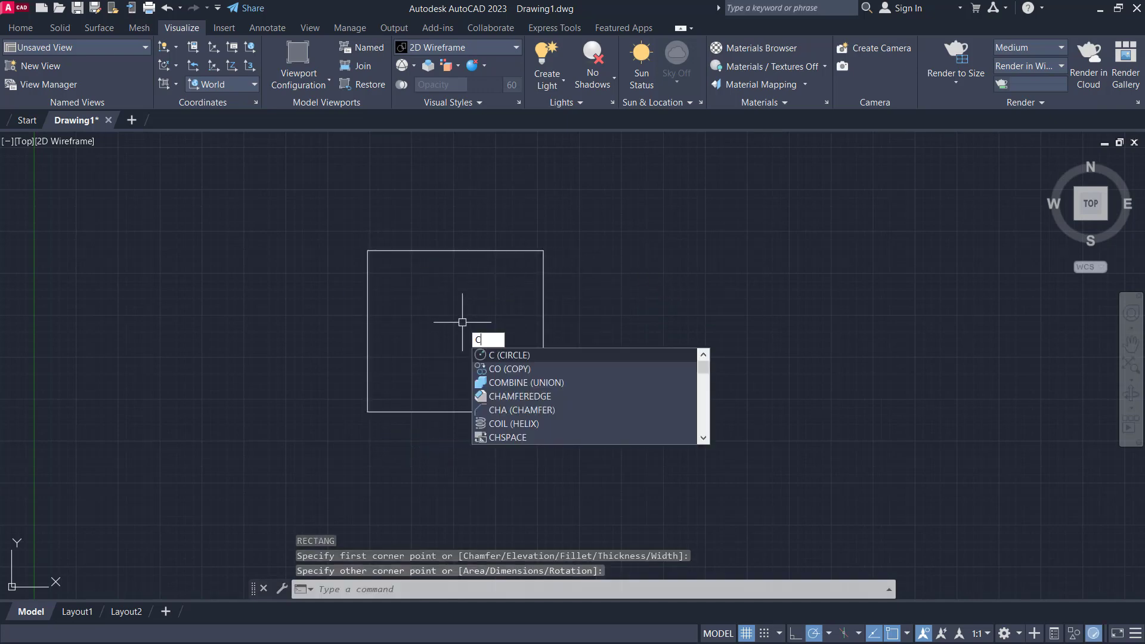
pyautogui.write('O')
pyautogui.press('Return')
pyautogui.click(463, 225)
pyautogui.click(445, 299)
pyautogui.press('Return')
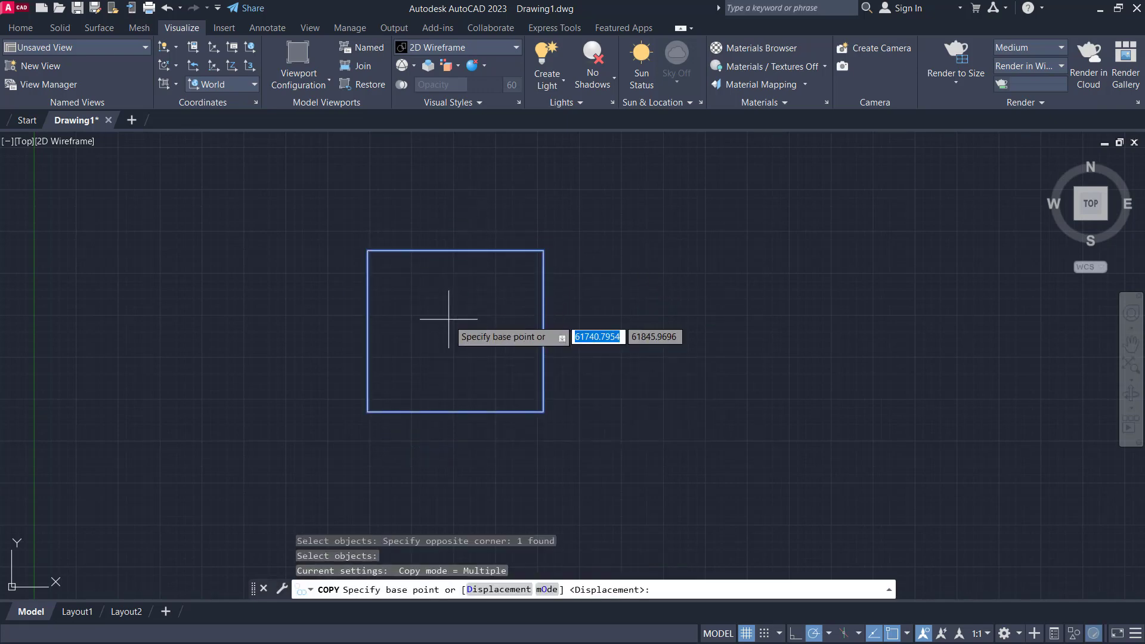
pyautogui.click(456, 331)
pyautogui.click(682, 319)
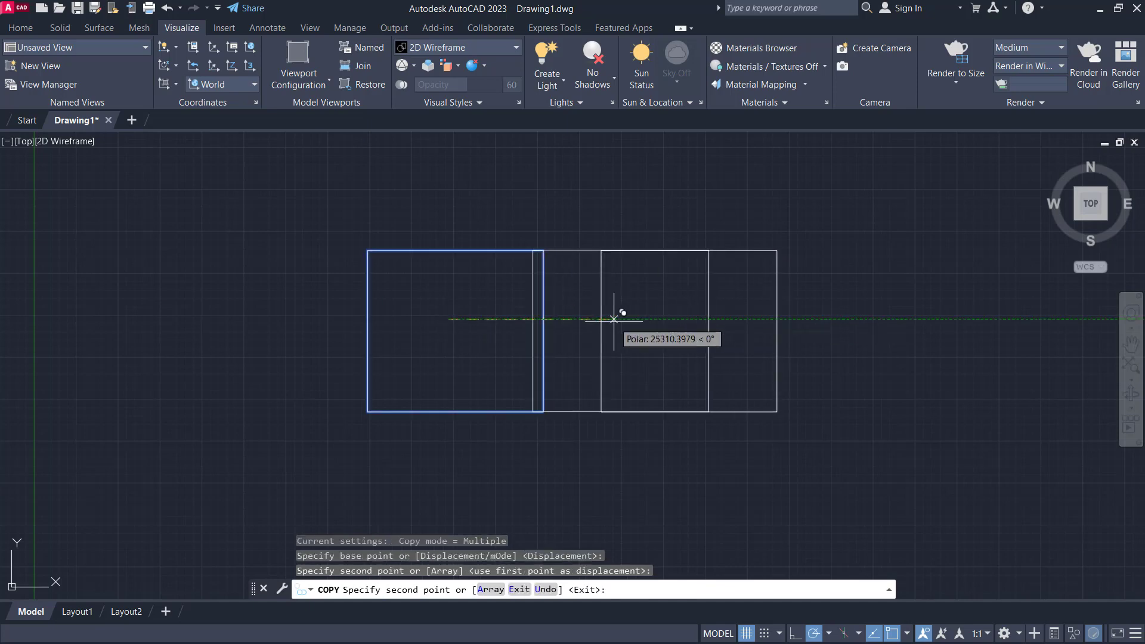
pyautogui.press('Return')
pyautogui.write('HAT')
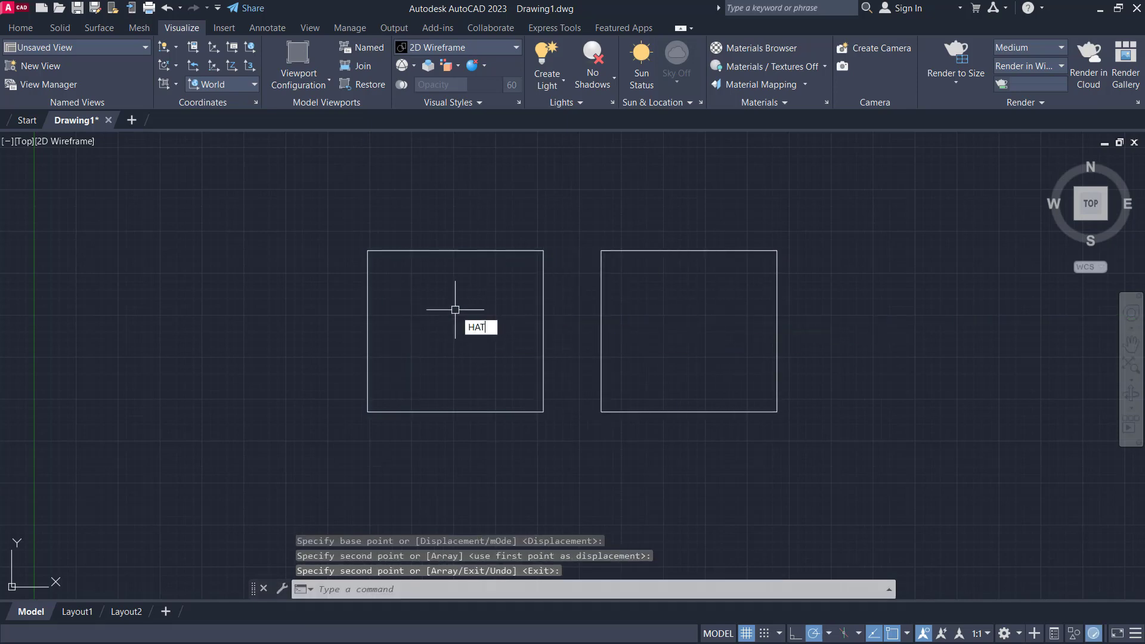
pyautogui.write('CH')
pyautogui.press('Return')
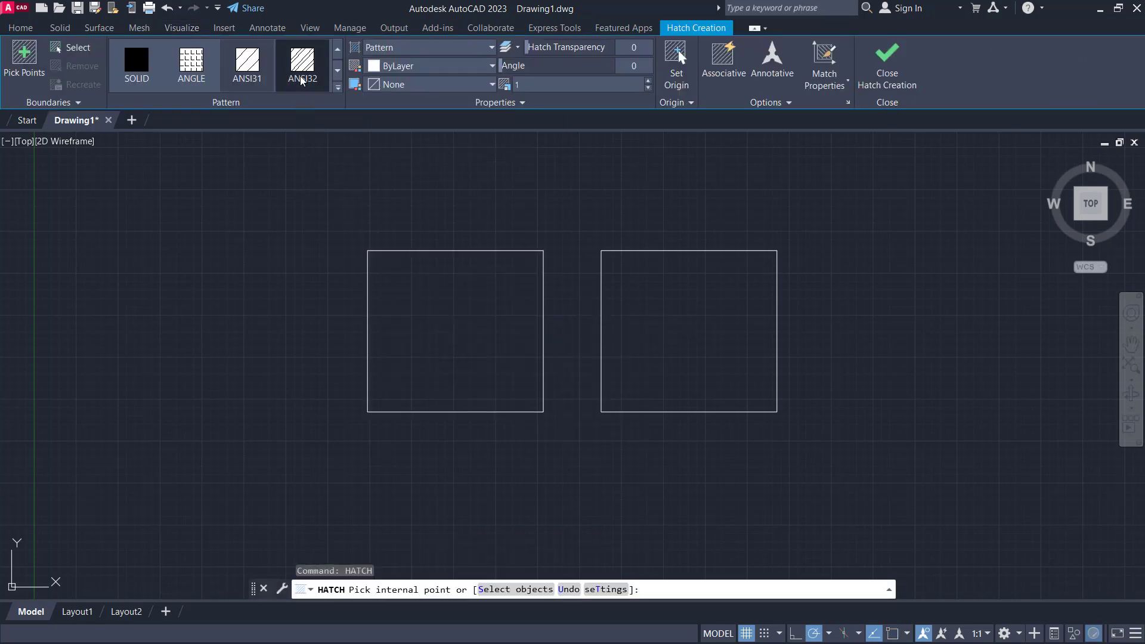
# Hatch the left rectangle with the ANSI31 diagonal pattern at scale 200
pyautogui.click(247, 66)
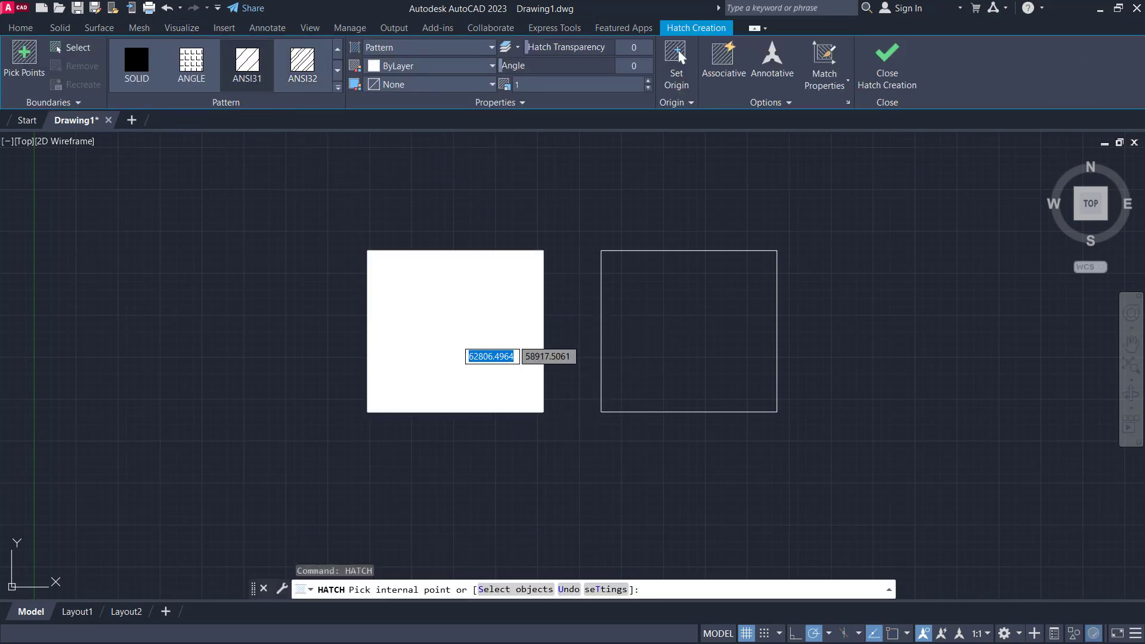
pyautogui.click(456, 336)
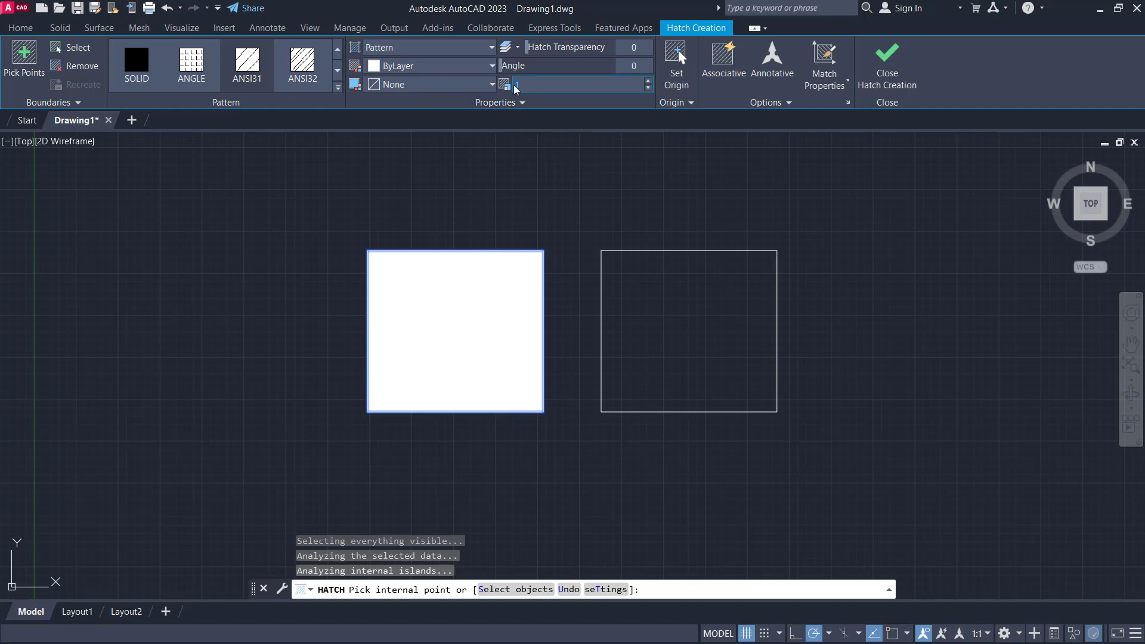
pyautogui.click(514, 210)
pyautogui.click(683, 347)
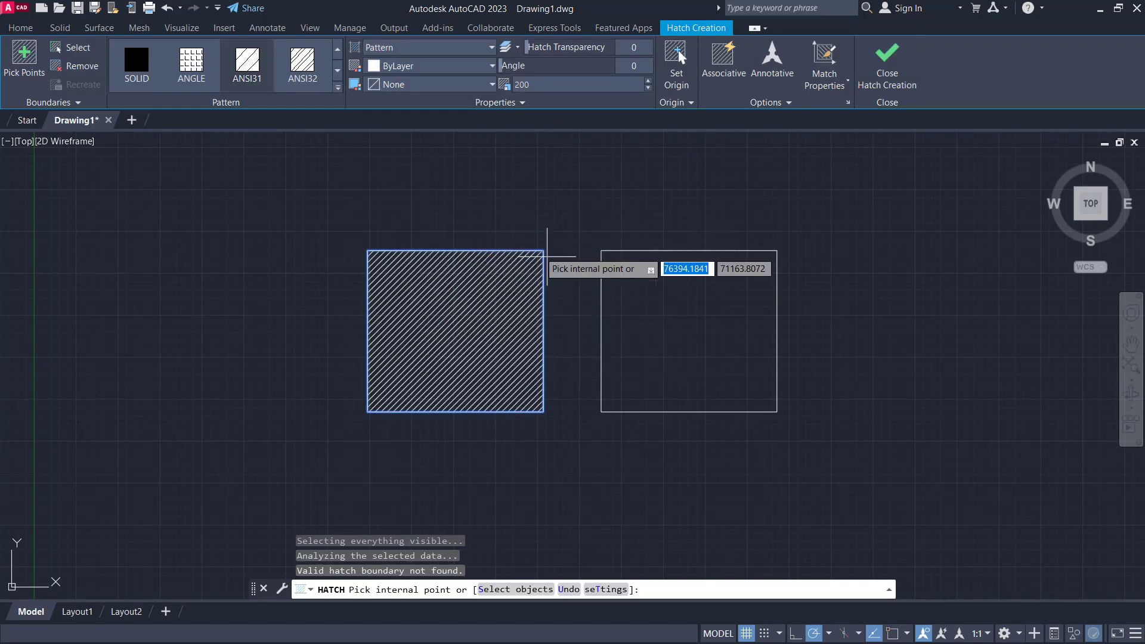
pyautogui.click(880, 71)
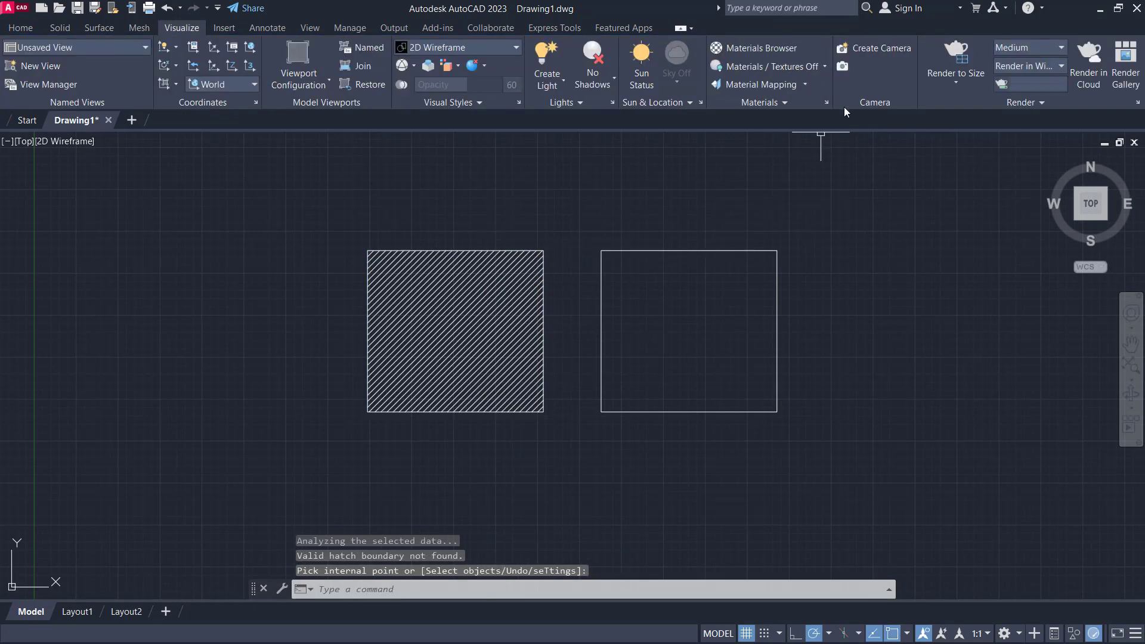
# Grip-stretch the left rectangle's top edge up and top-left corner outward into a trapezoid
pyautogui.click(526, 246)
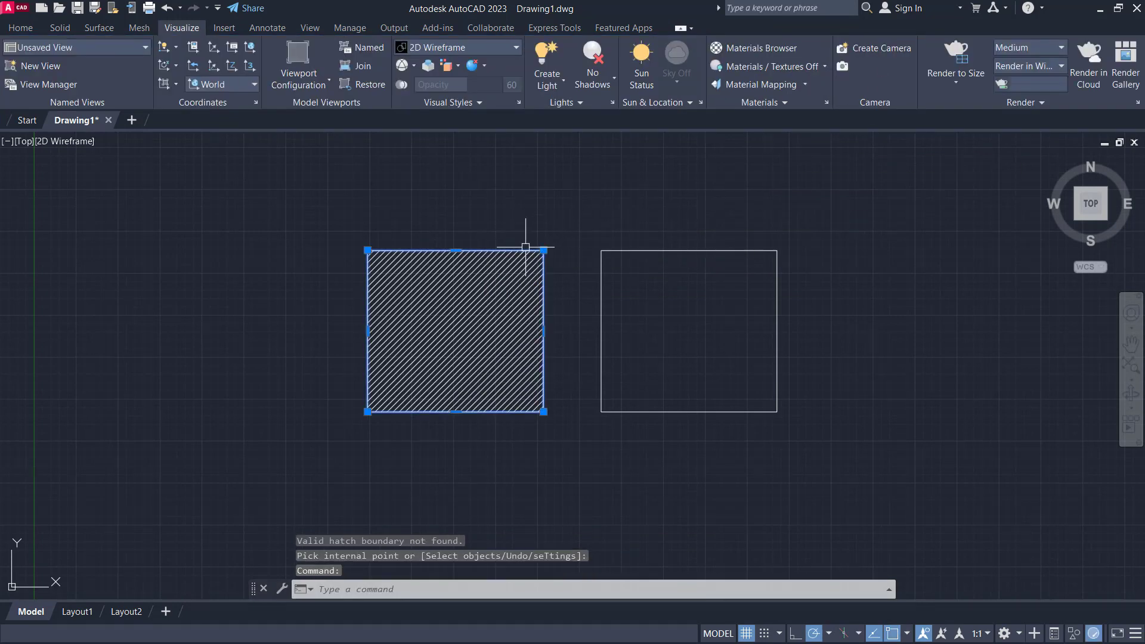
pyautogui.click(456, 250)
pyautogui.click(456, 194)
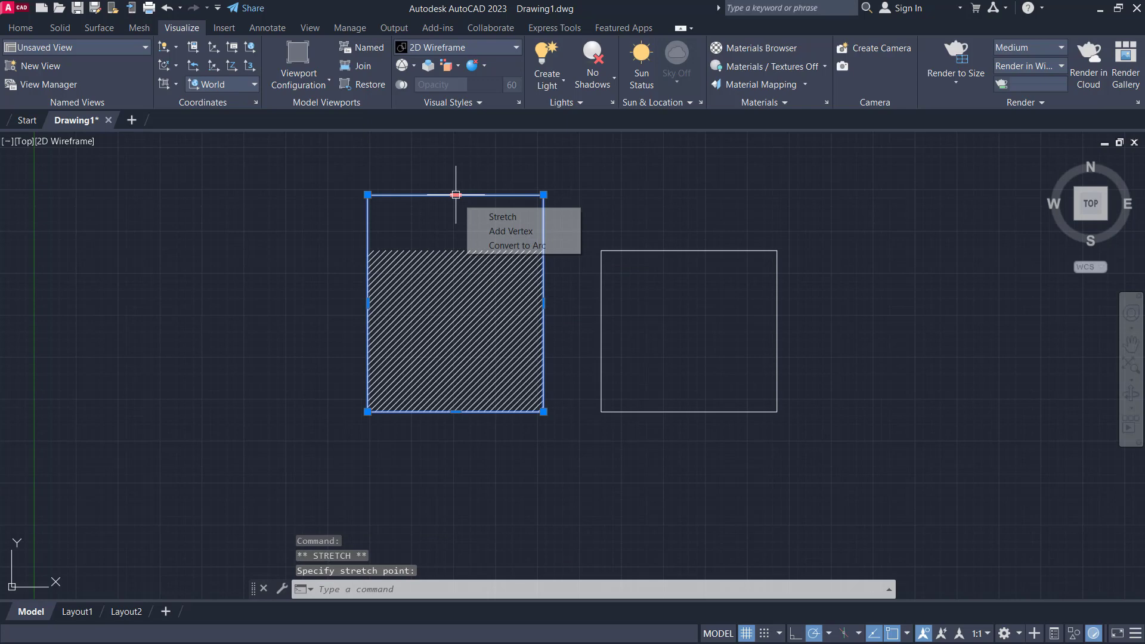
pyautogui.click(368, 194)
pyautogui.click(281, 195)
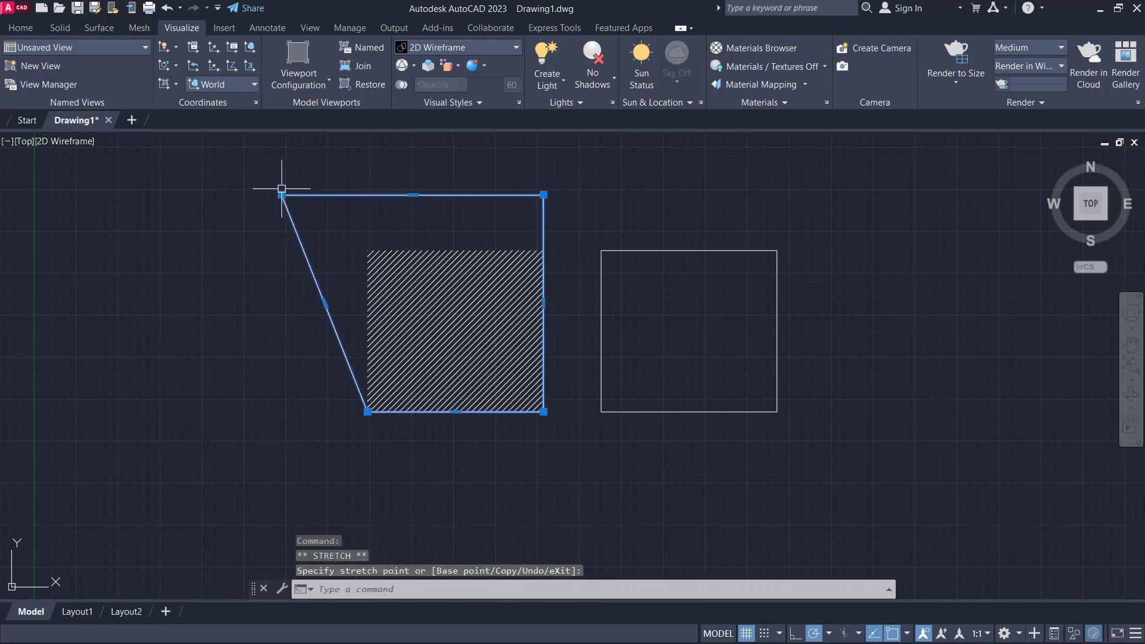
pyautogui.press('Escape')
pyautogui.write('HATCH')
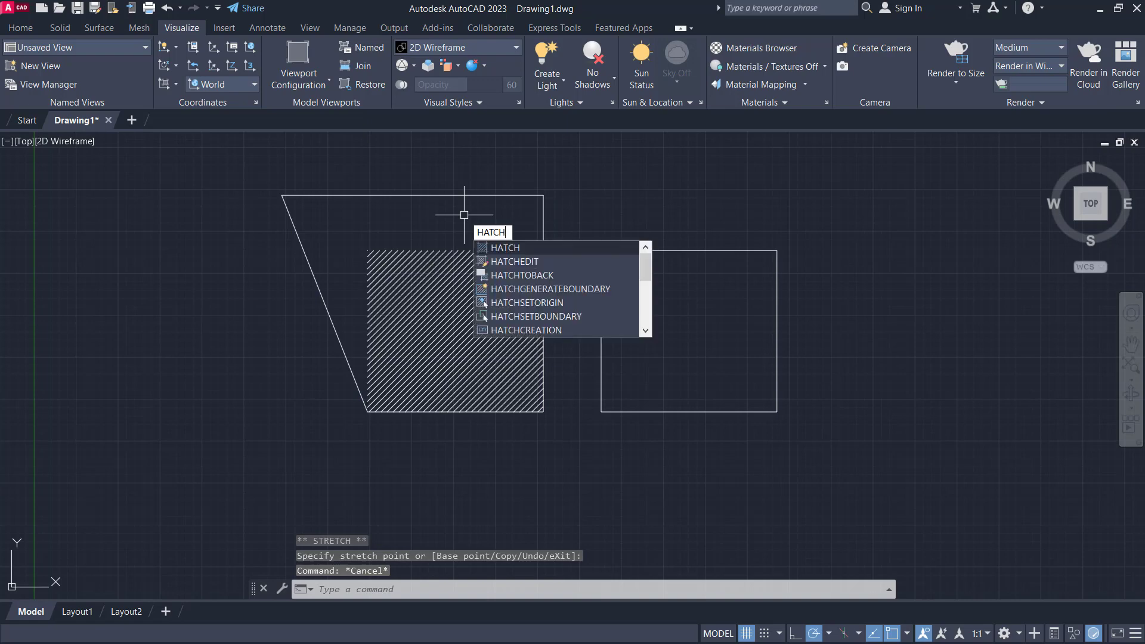
# Hatch the right rectangle with Associative turned on
pyautogui.press('Return')
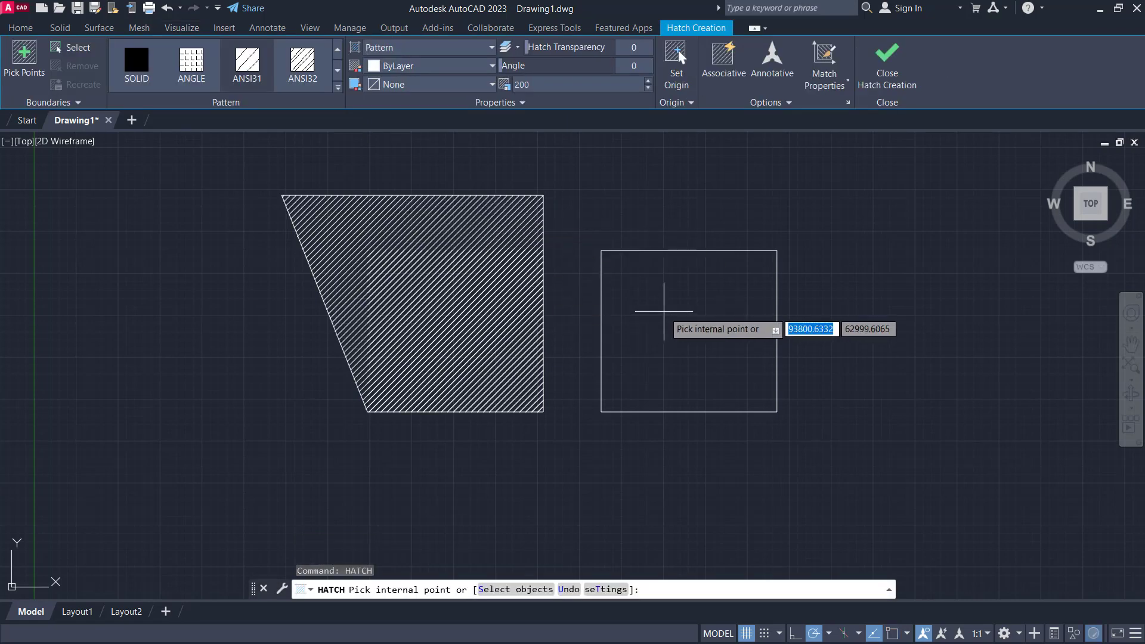
pyautogui.click(647, 307)
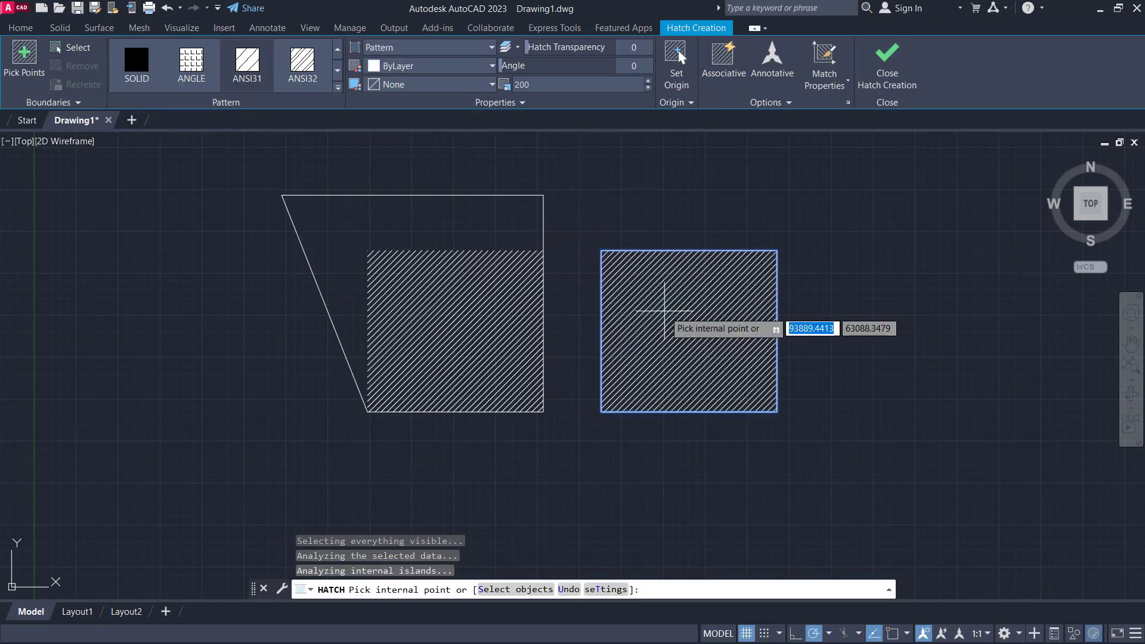
pyautogui.click(725, 62)
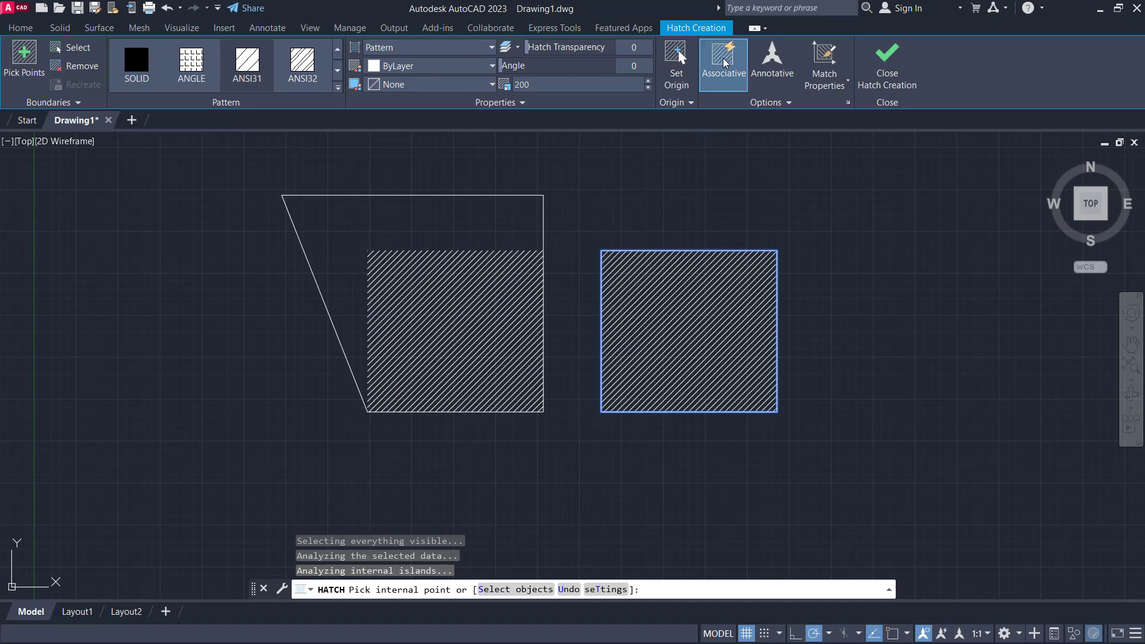
pyautogui.click(885, 65)
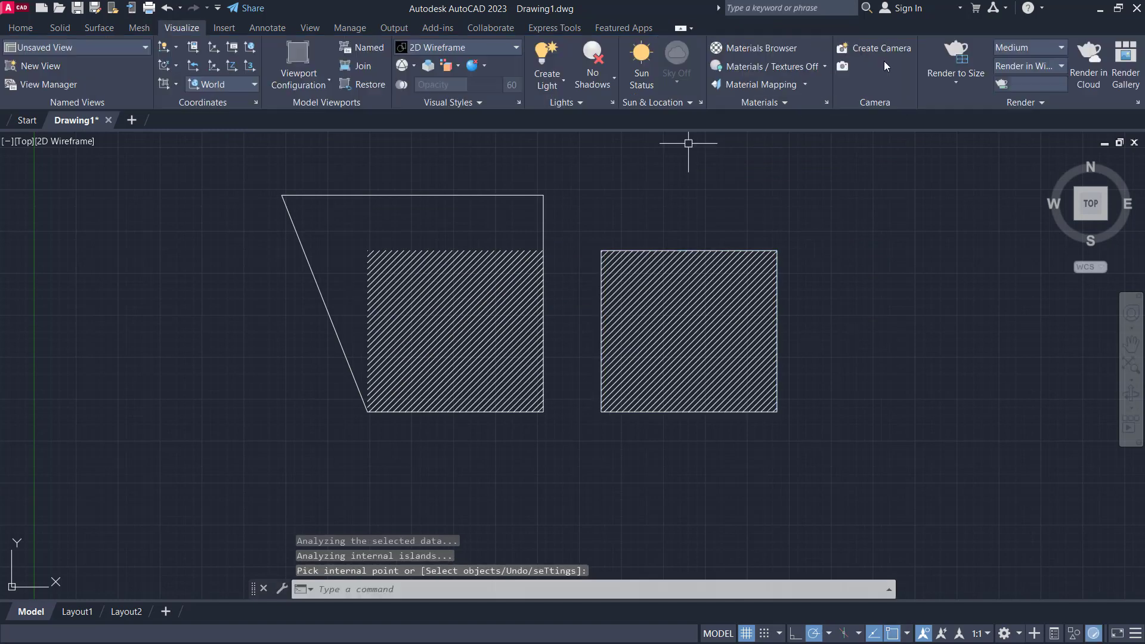
# Grip-stretch the right rectangle's top edge up and top-right corner outward, reshaping the hatch
pyautogui.click(683, 246)
pyautogui.click(689, 250)
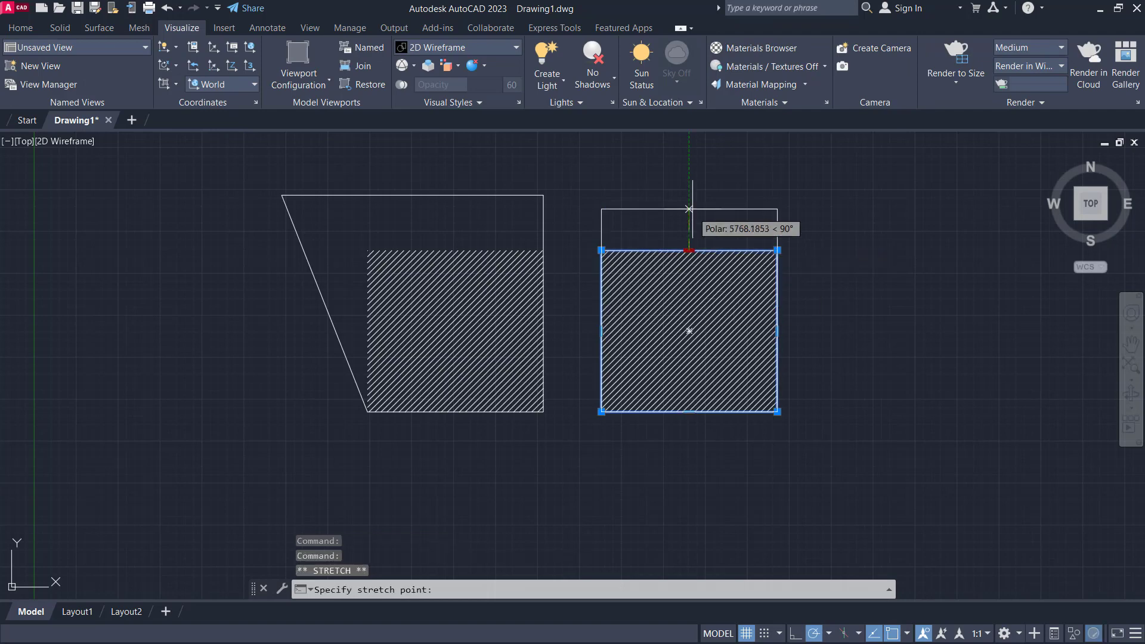
pyautogui.click(689, 196)
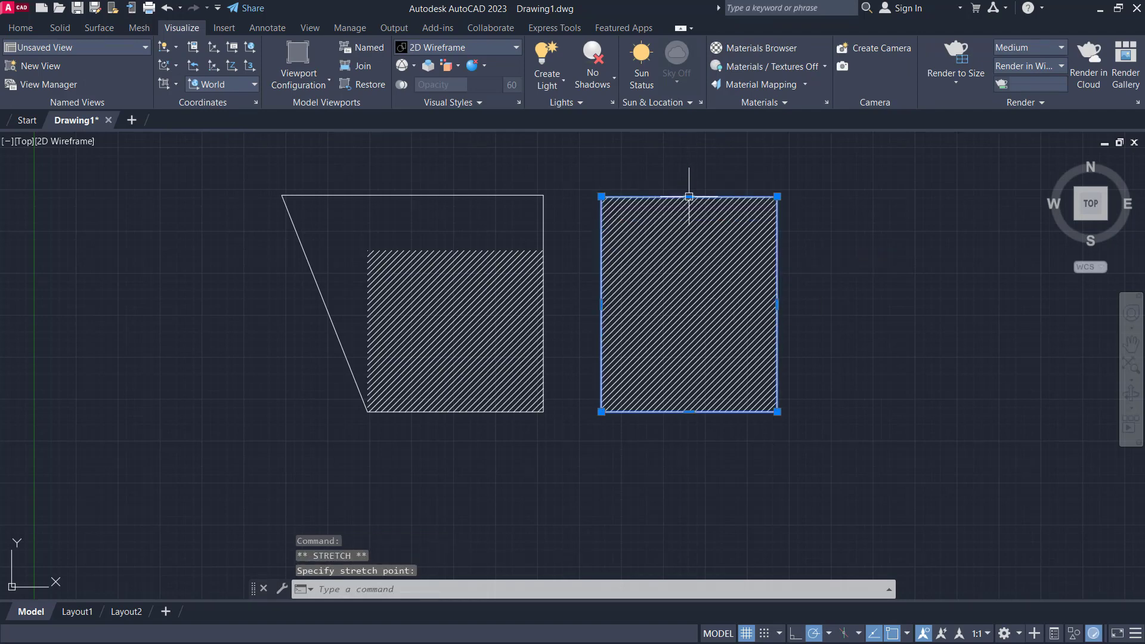
pyautogui.click(778, 195)
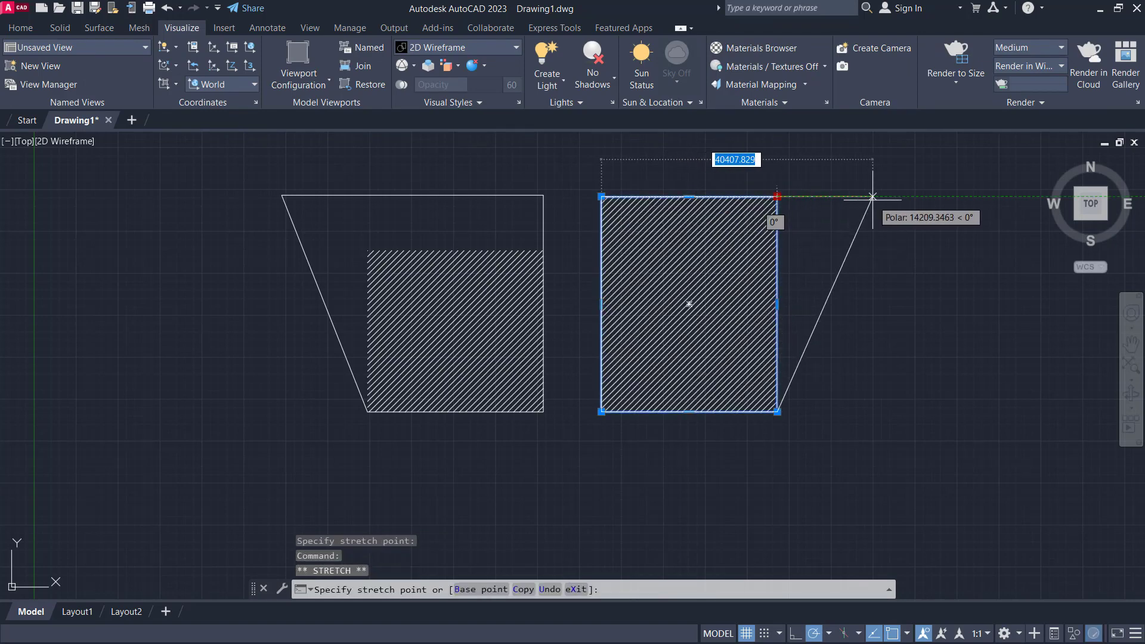
pyautogui.click(872, 196)
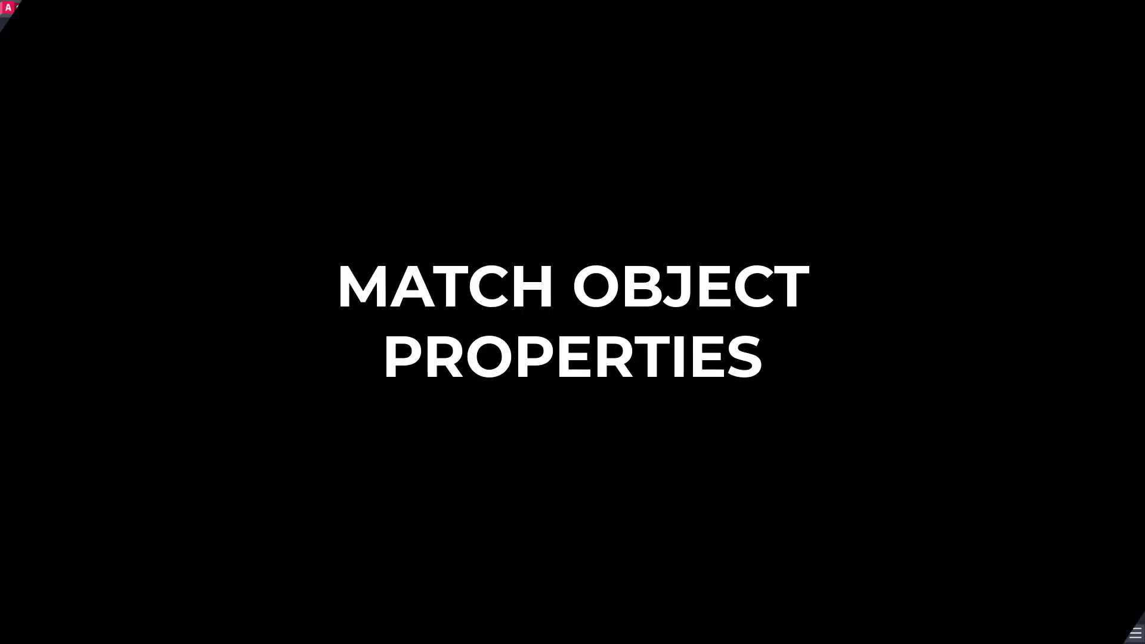
# Draw a circle and a square to its right
pyautogui.write('c')
pyautogui.press('Return')
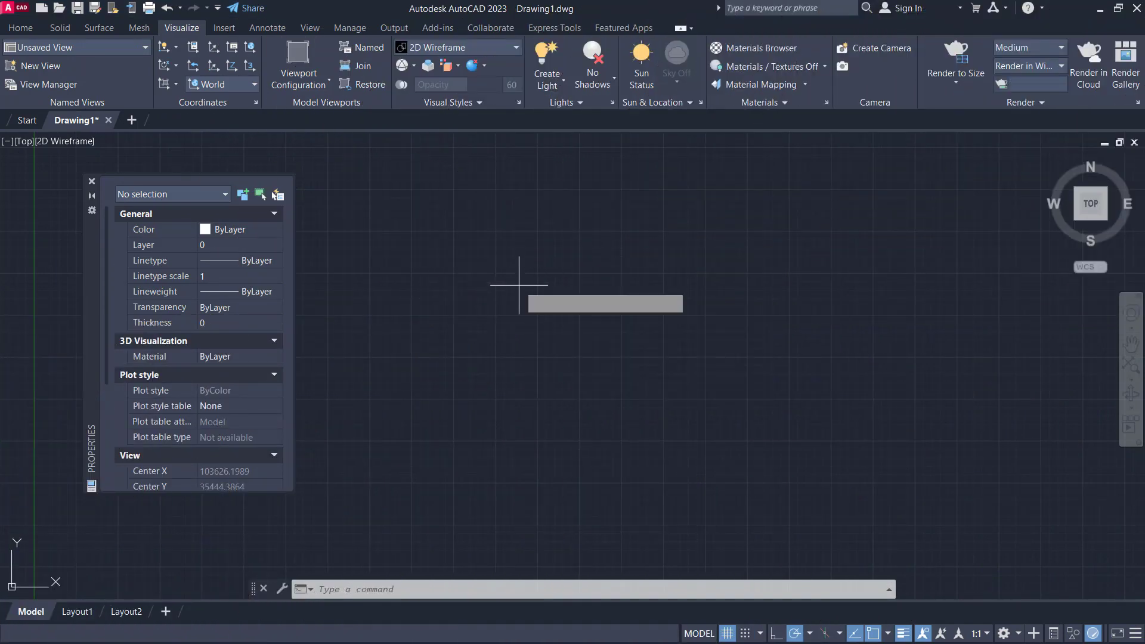
pyautogui.click(479, 237)
pyautogui.click(500, 253)
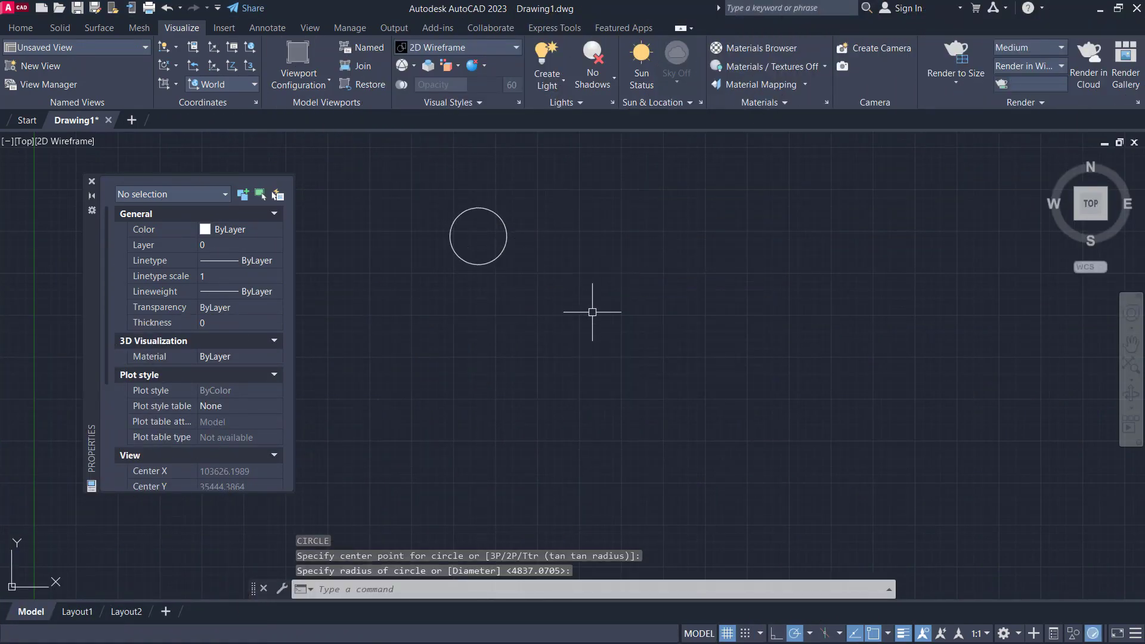
pyautogui.write('REC')
pyautogui.press('Return')
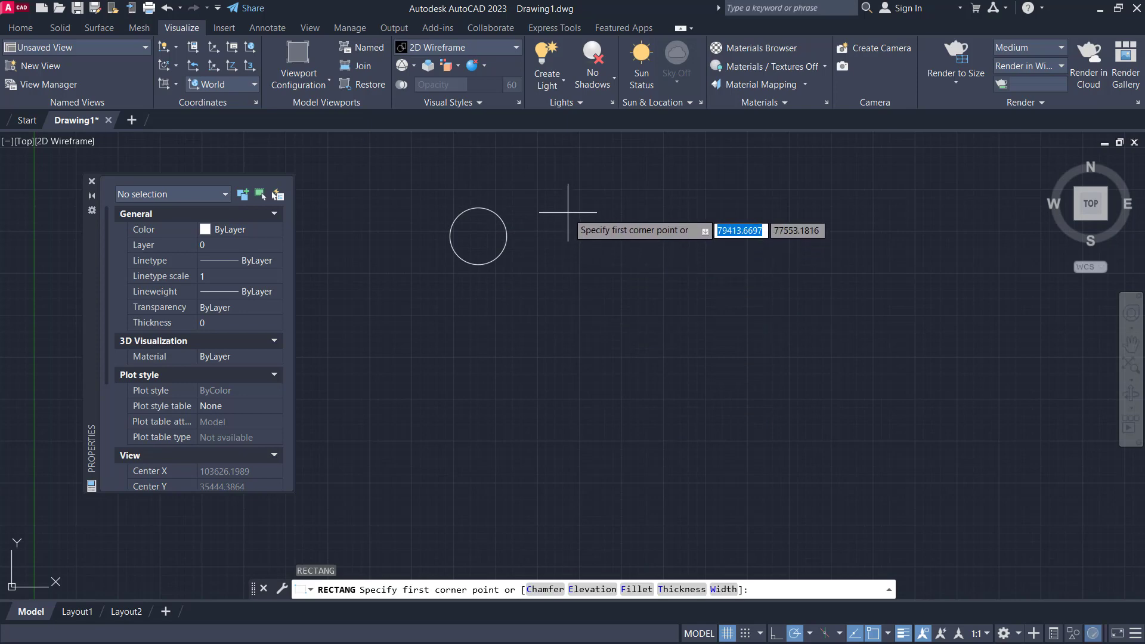
pyautogui.click(571, 209)
pyautogui.click(631, 268)
pyautogui.write('C')
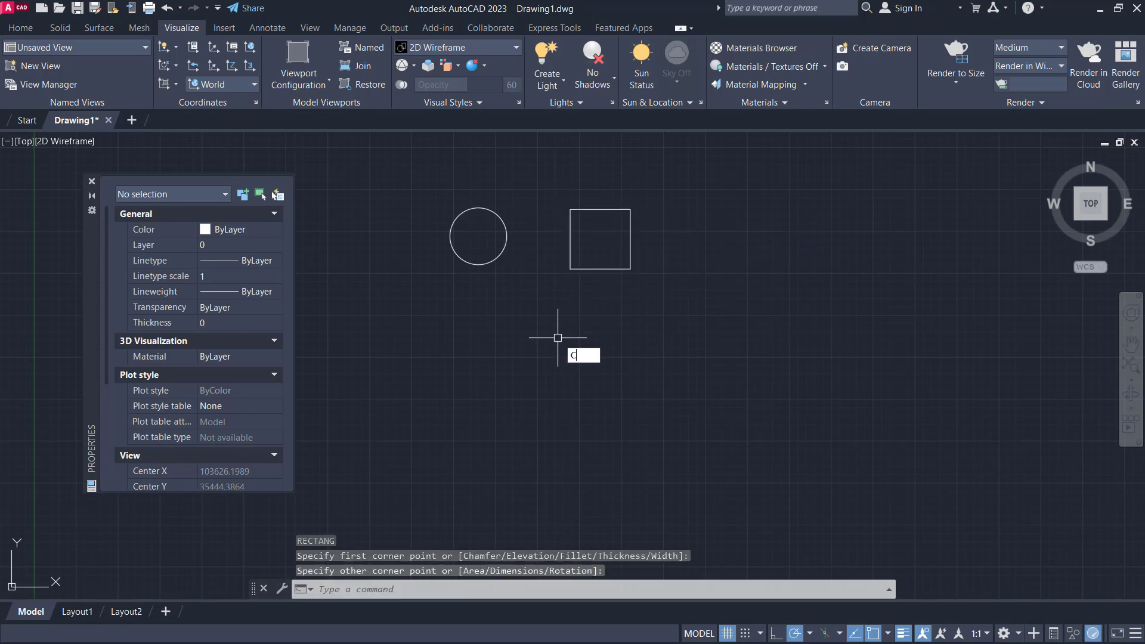
# Copy the circle twice, stacking the copies below the original
pyautogui.write('O')
pyautogui.press('Return')
pyautogui.click(516, 243)
pyautogui.click(457, 290)
pyautogui.press('Return')
pyautogui.click(557, 315)
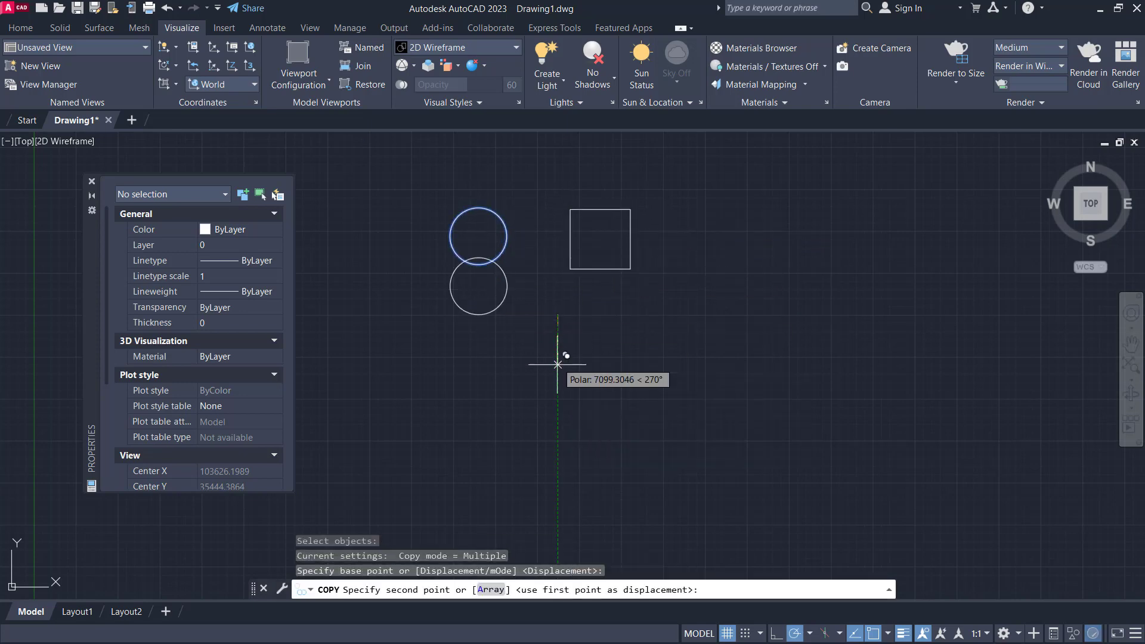
pyautogui.click(558, 406)
pyautogui.click(558, 495)
pyautogui.press('Return')
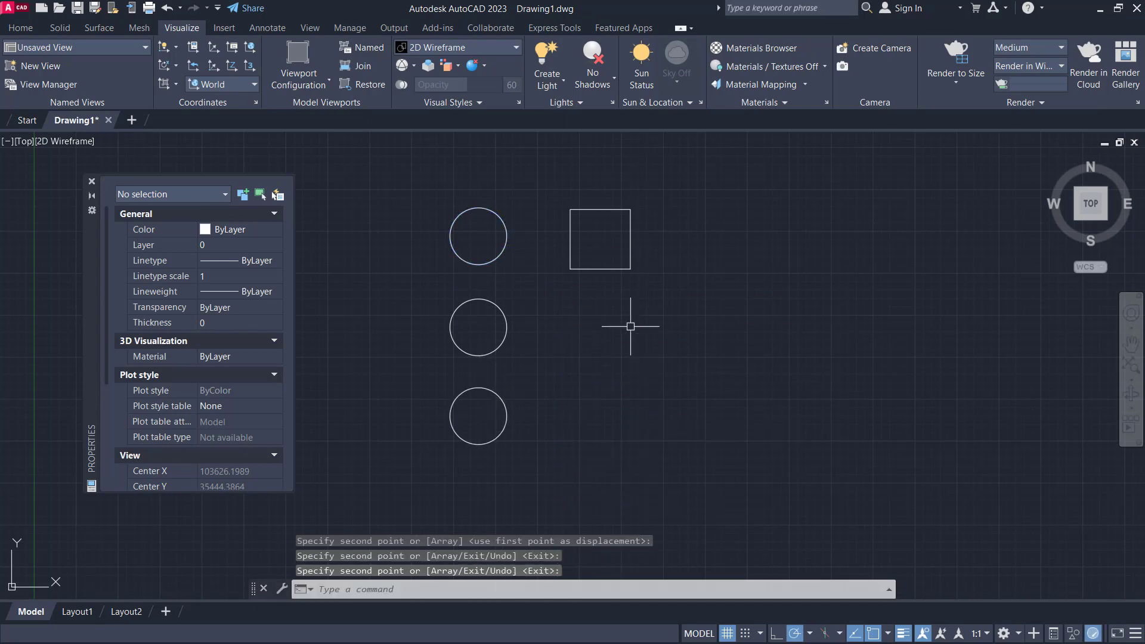
# Copy the square once, placing it below the original
pyautogui.press('Return')
pyautogui.click(622, 313)
pyautogui.click(585, 251)
pyautogui.press('Return')
pyautogui.click(687, 231)
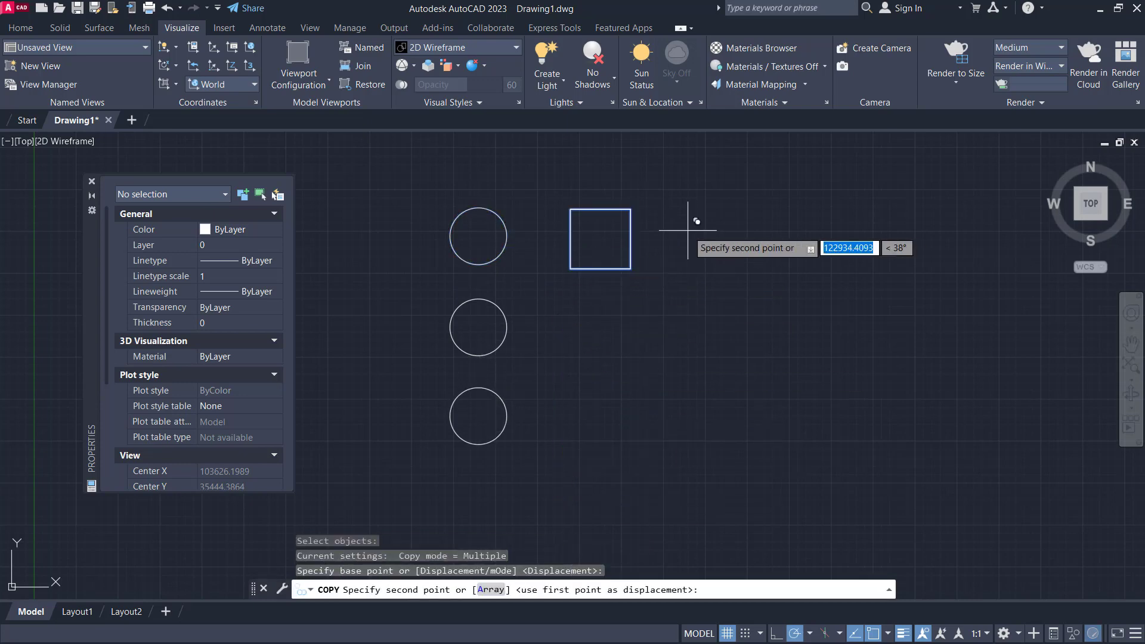
pyautogui.click(688, 322)
pyautogui.press('Return')
pyautogui.click(511, 257)
# Set the top circle's color to Red
pyautogui.click(331, 267)
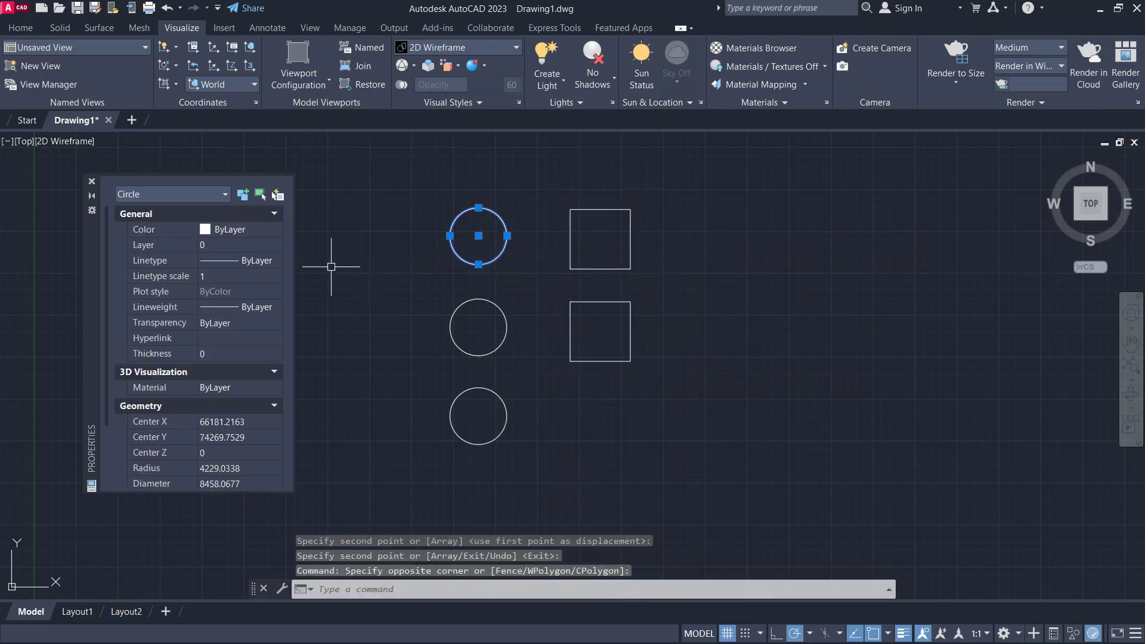
pyautogui.click(254, 230)
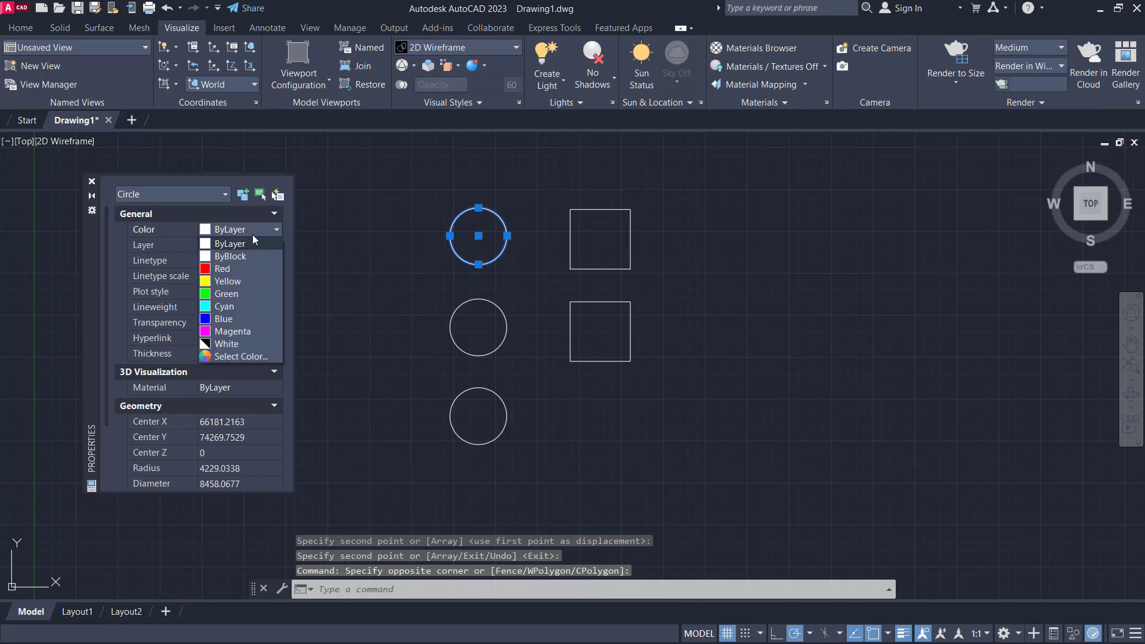
pyautogui.click(231, 269)
# Give the middle circle Yellow color and a 0.80 lineweight
pyautogui.click(508, 287)
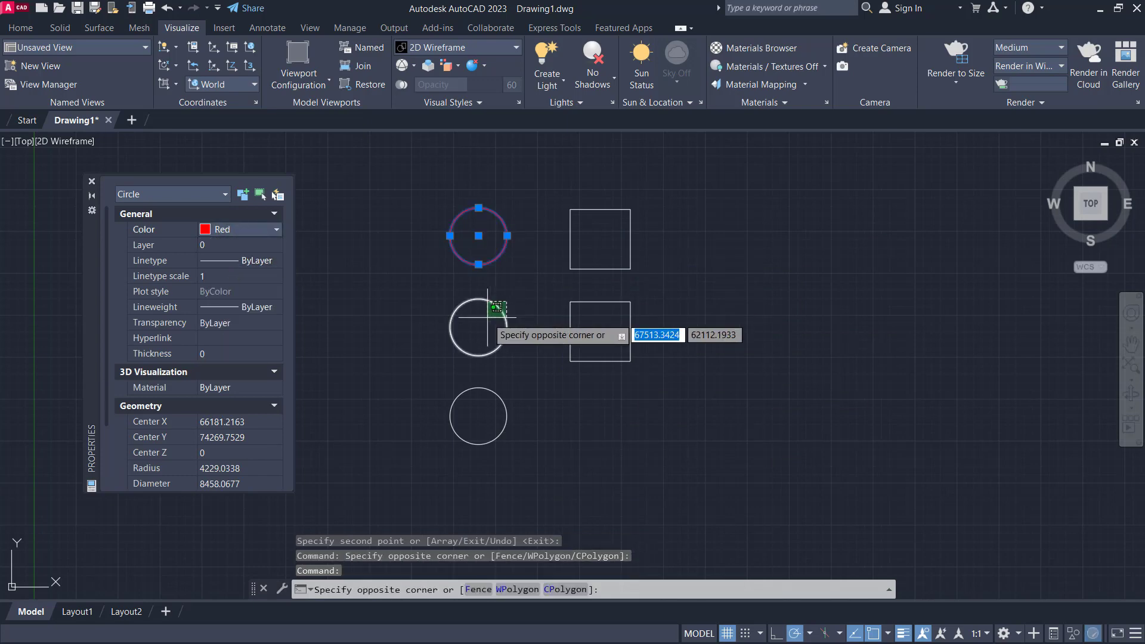
pyautogui.press('Escape')
pyautogui.click(511, 286)
pyautogui.click(476, 327)
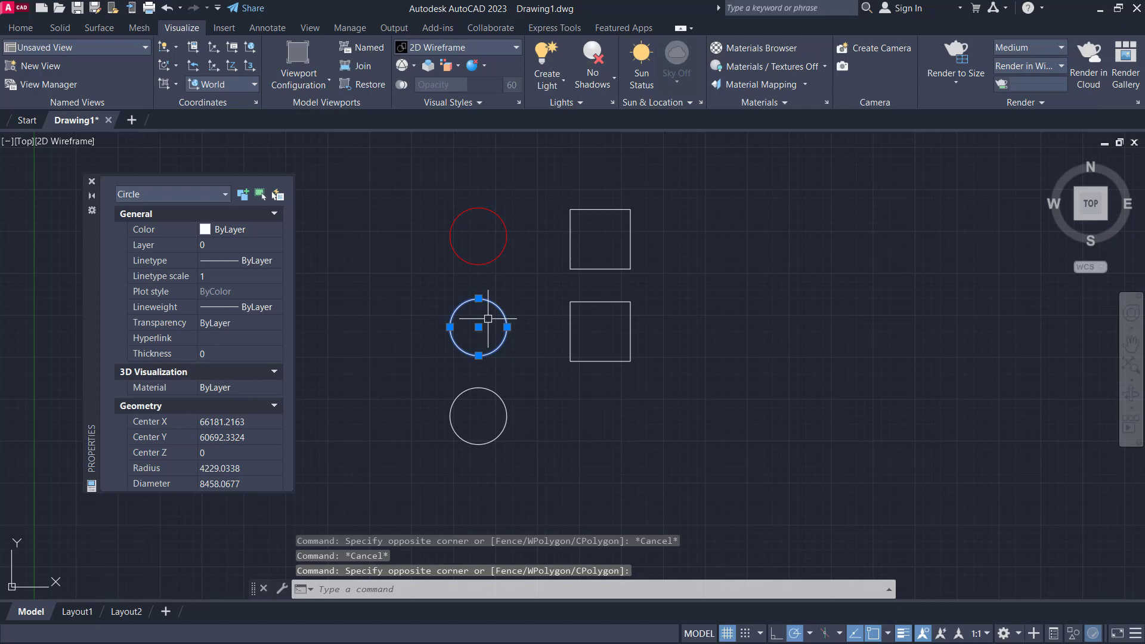
pyautogui.click(248, 230)
pyautogui.click(238, 281)
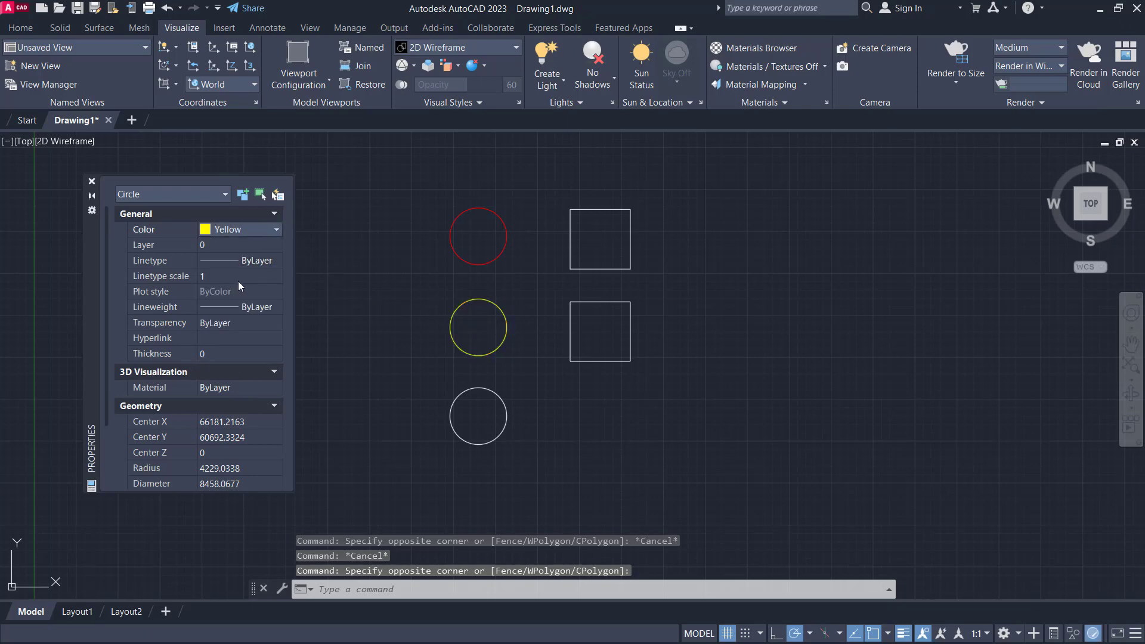
pyautogui.click(252, 305)
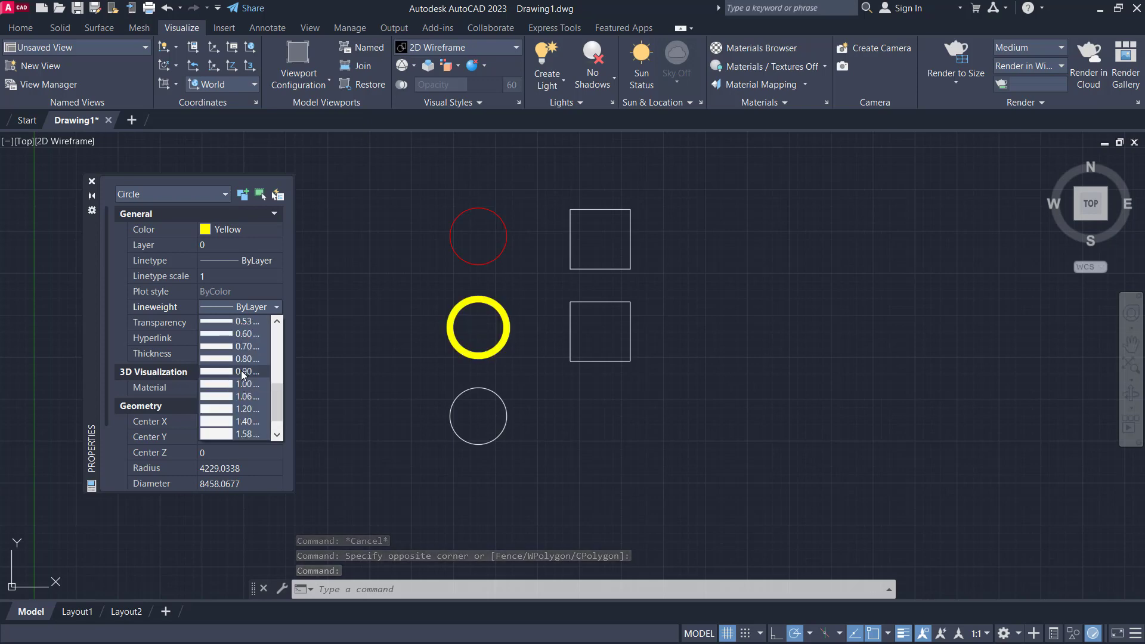
pyautogui.click(248, 359)
pyautogui.press('Escape')
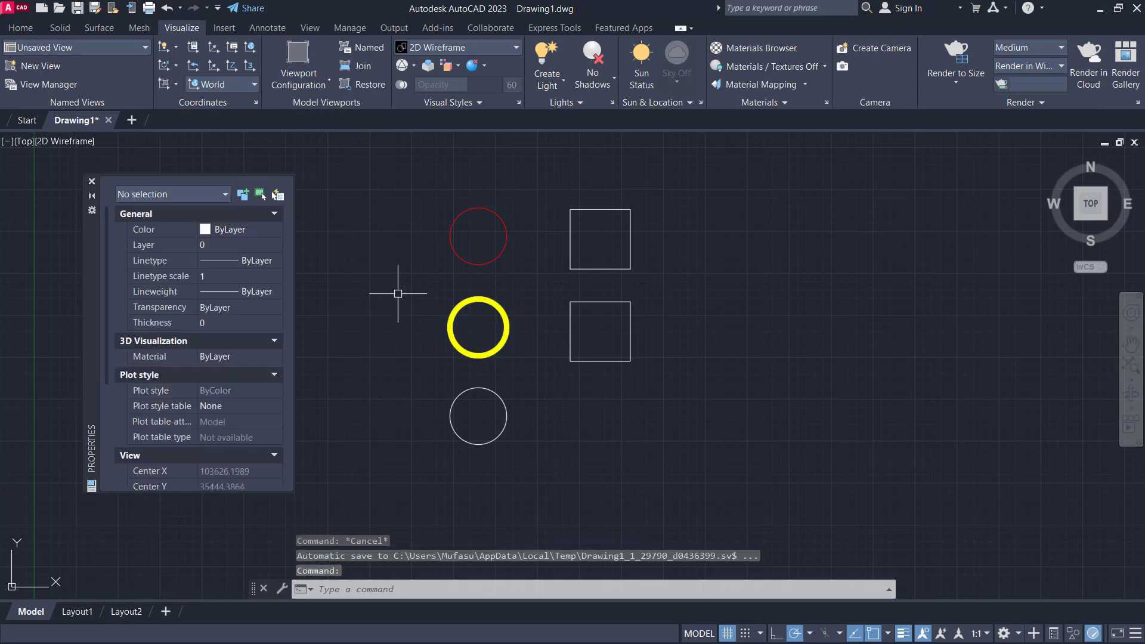
# Match both squares to the red circle's properties
pyautogui.write('Ma')
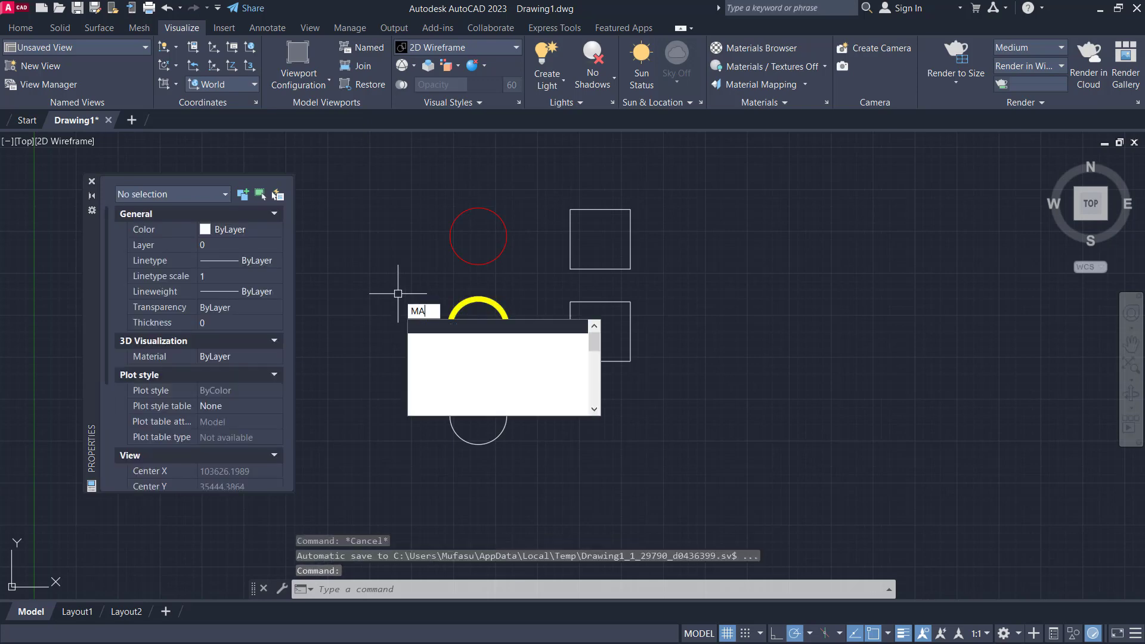
pyautogui.press('Return')
pyautogui.click(487, 268)
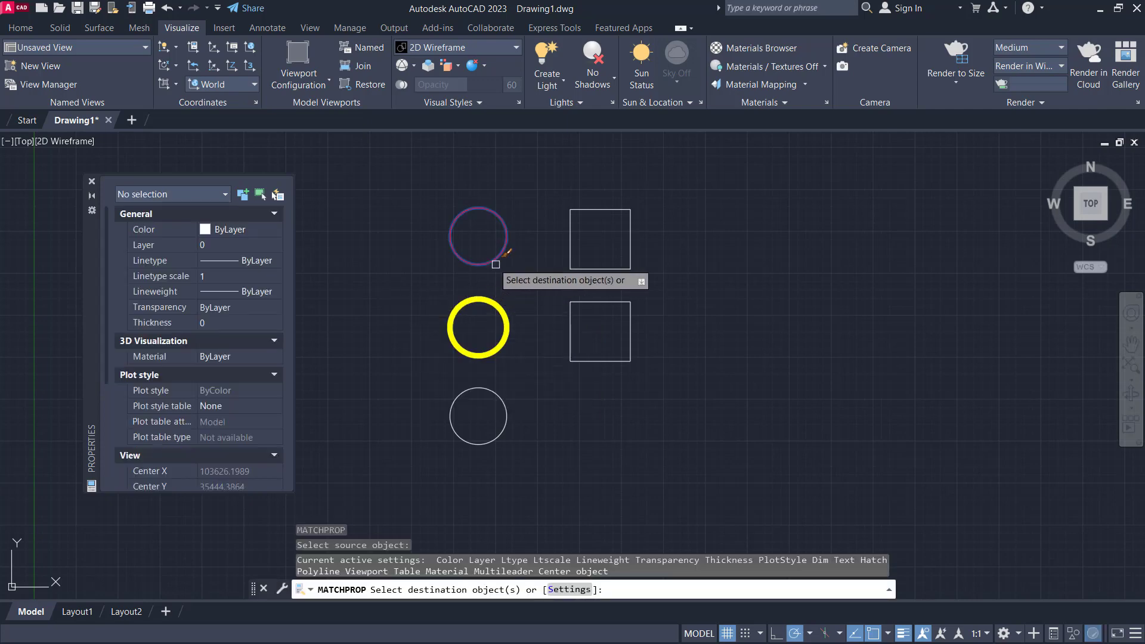
pyautogui.click(589, 268)
pyautogui.click(587, 300)
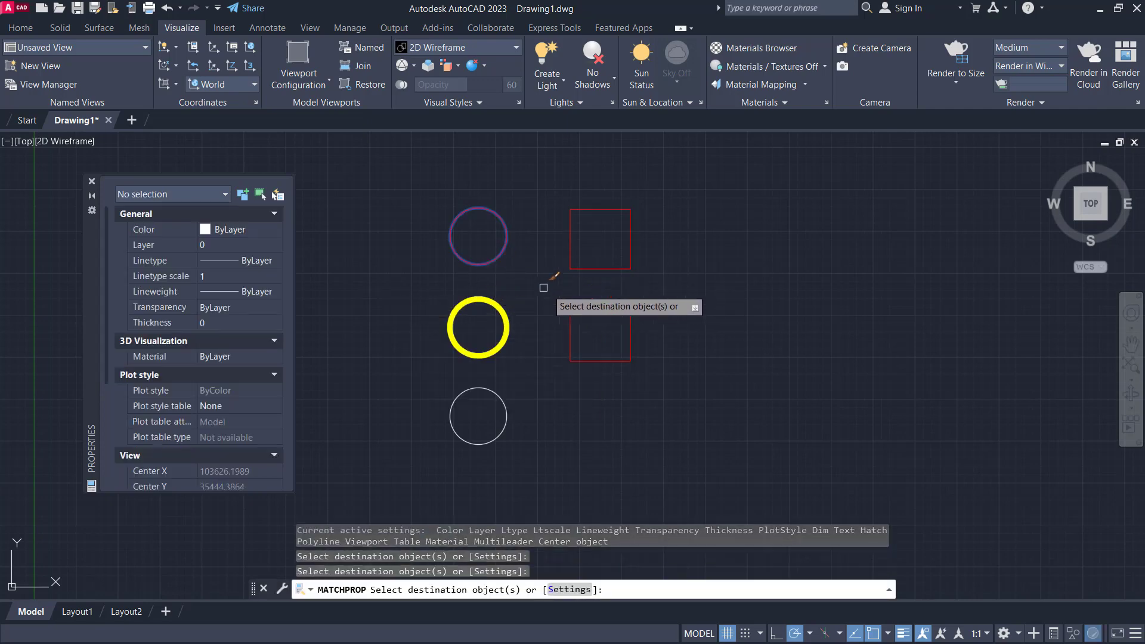
pyautogui.press('Return')
# Match both squares to the thick yellow circle's properties
pyautogui.write('ma')
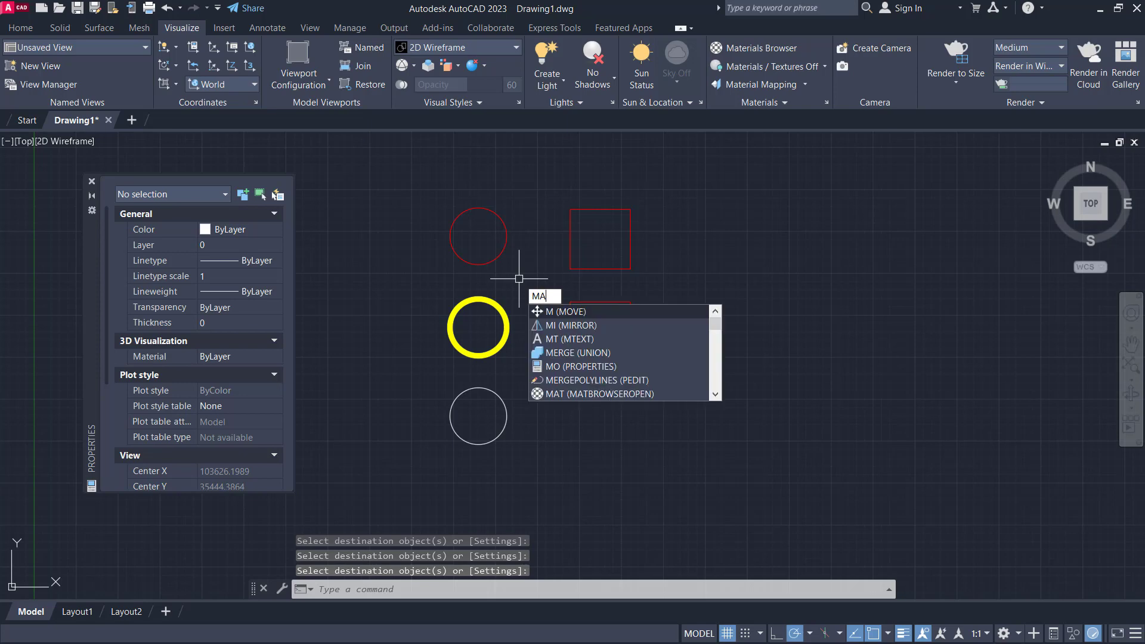
pyautogui.press('Return')
pyautogui.click(495, 302)
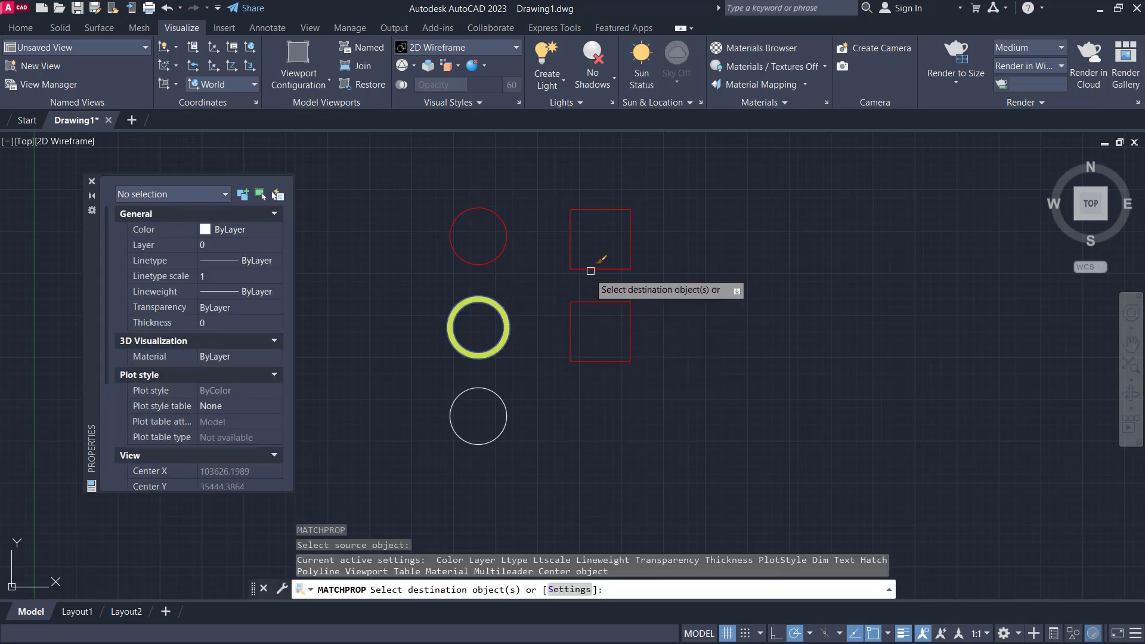
pyautogui.click(594, 268)
pyautogui.click(583, 301)
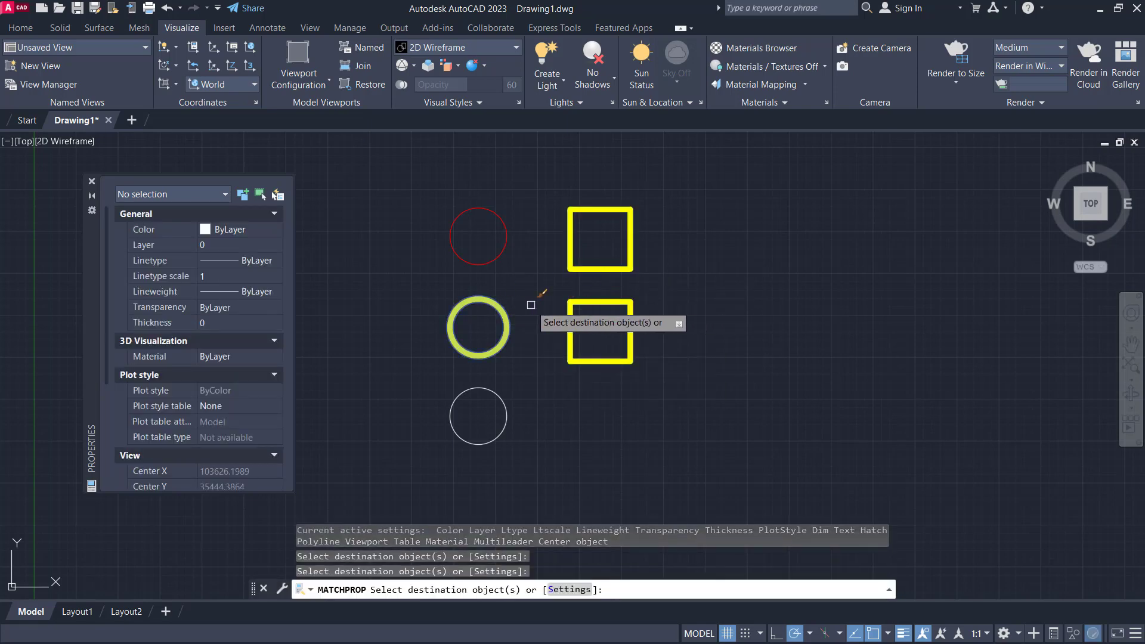
# Match both squares back to the plain white bottom circle
pyautogui.press('Return')
pyautogui.press('Return')
pyautogui.click(504, 406)
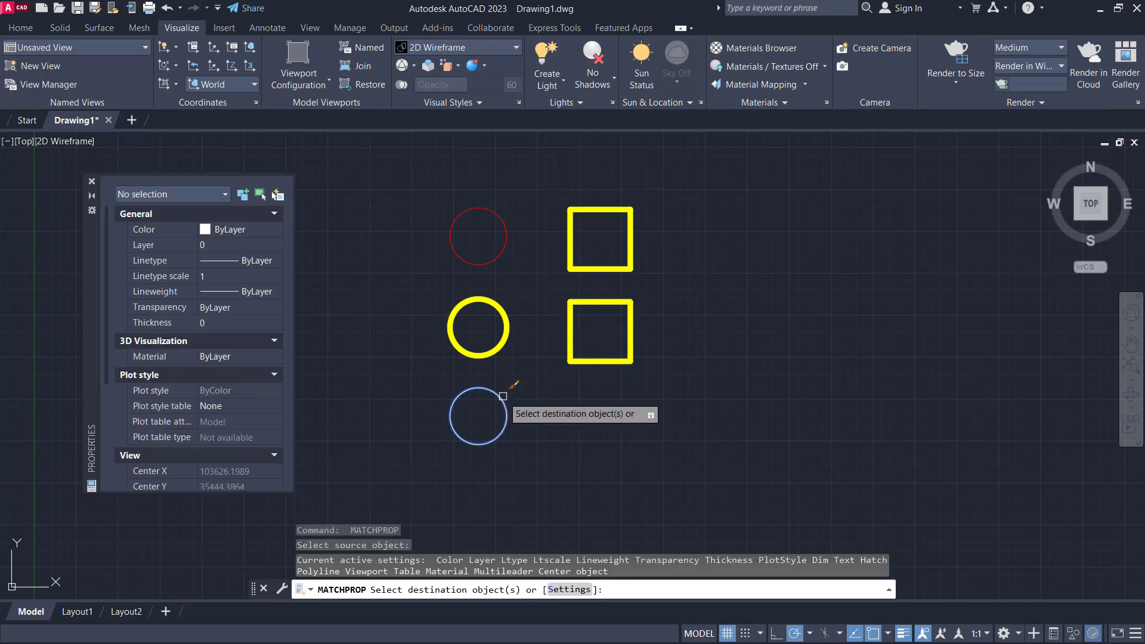
pyautogui.click(591, 269)
pyautogui.click(589, 305)
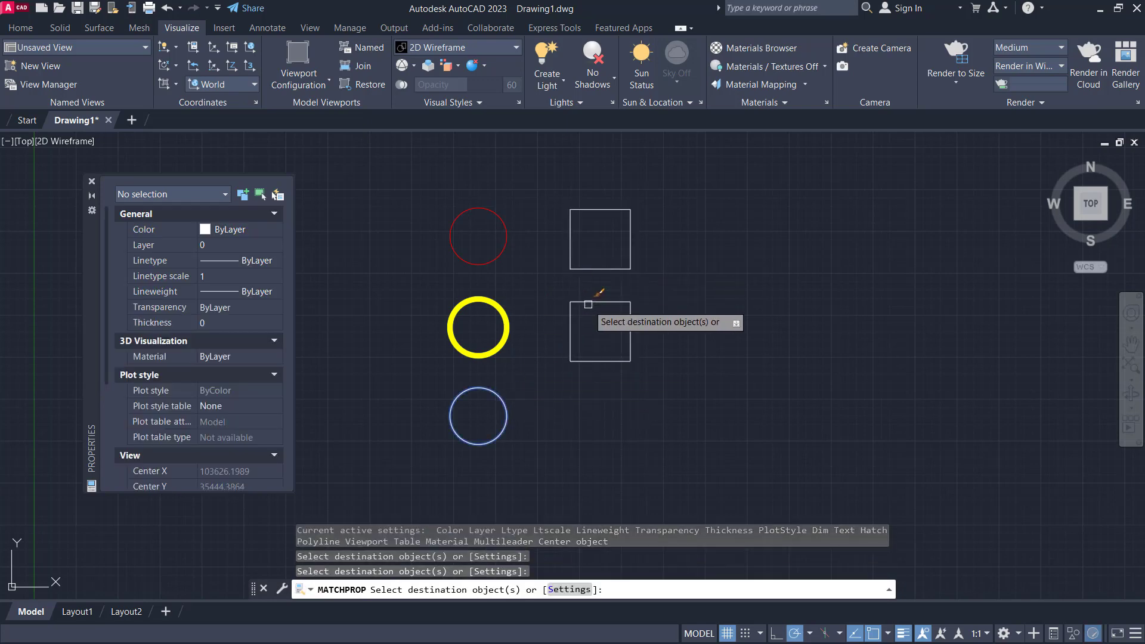
pyautogui.press('Return')
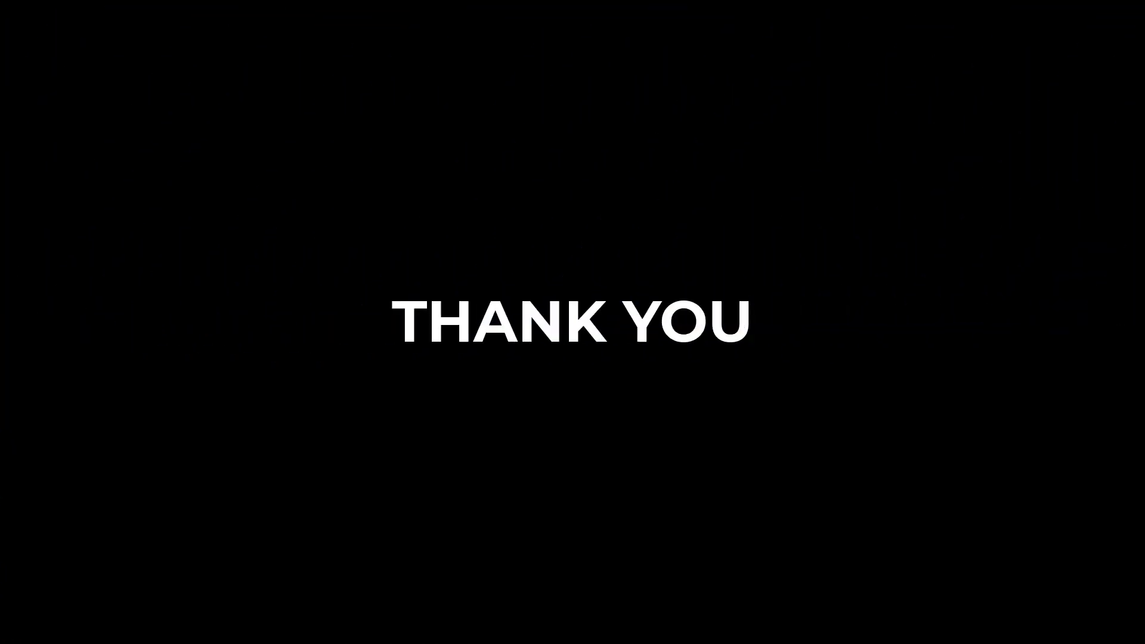